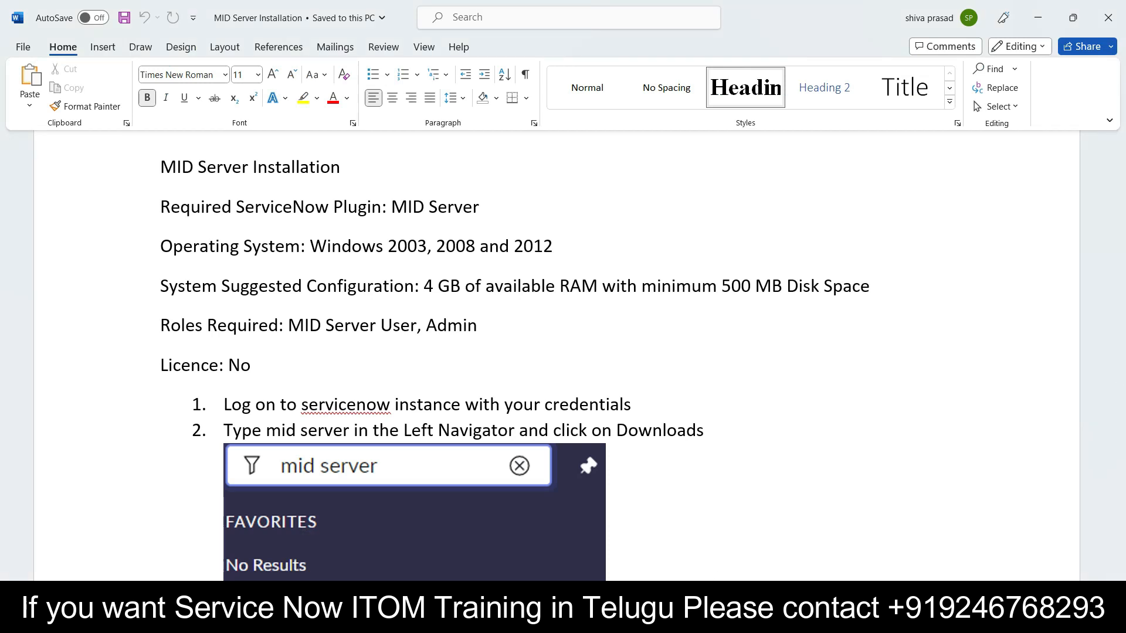
Admit the waiting guest to the Google Meet call, then minimize Chrome to get back to the Word notes.
mouse_move(713, 618)
click(682, 617)
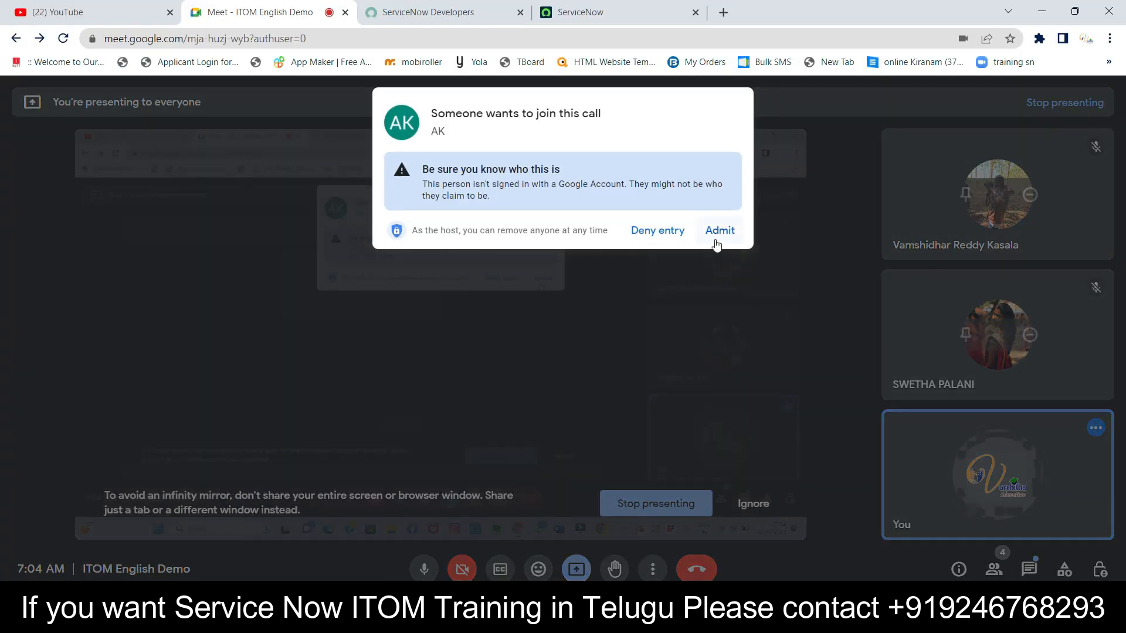
click(719, 230)
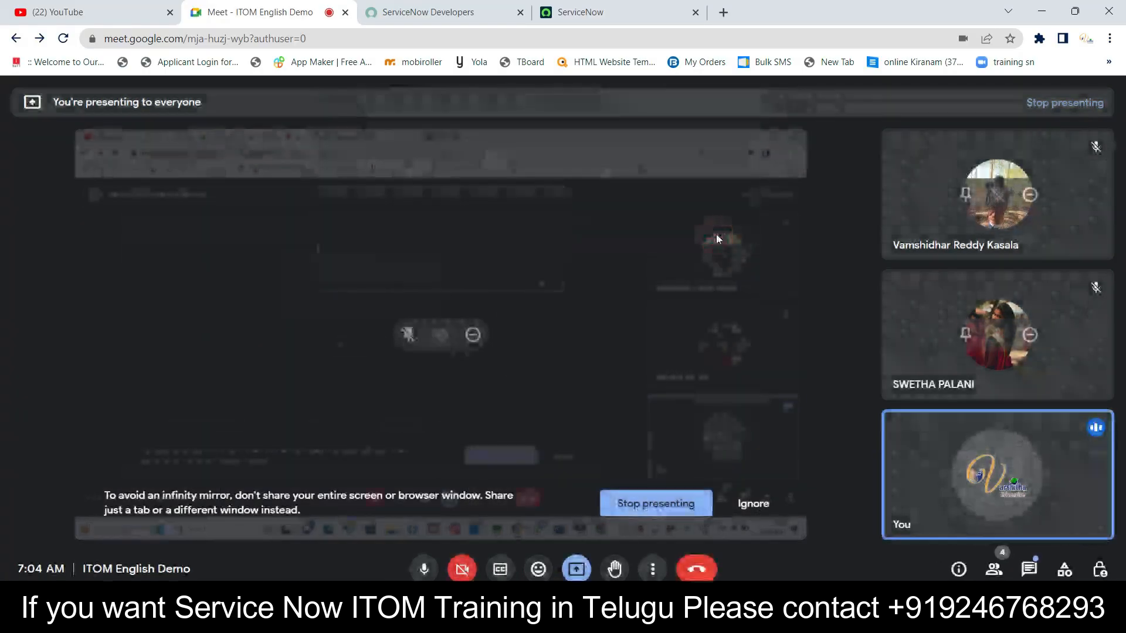
click(1043, 12)
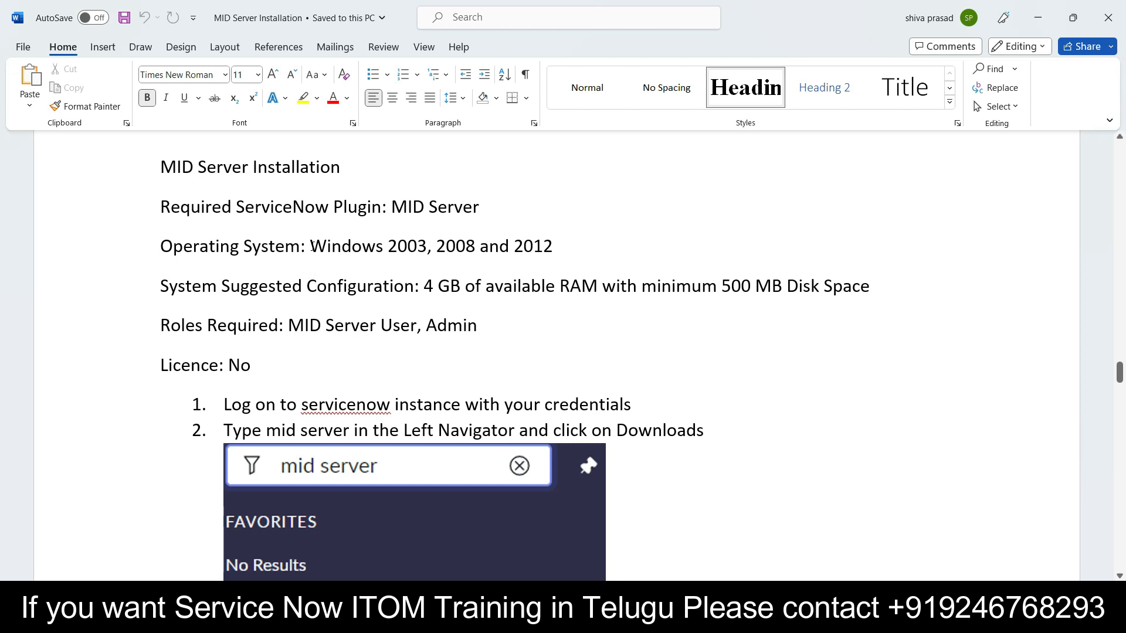
drag(312, 246, 425, 268)
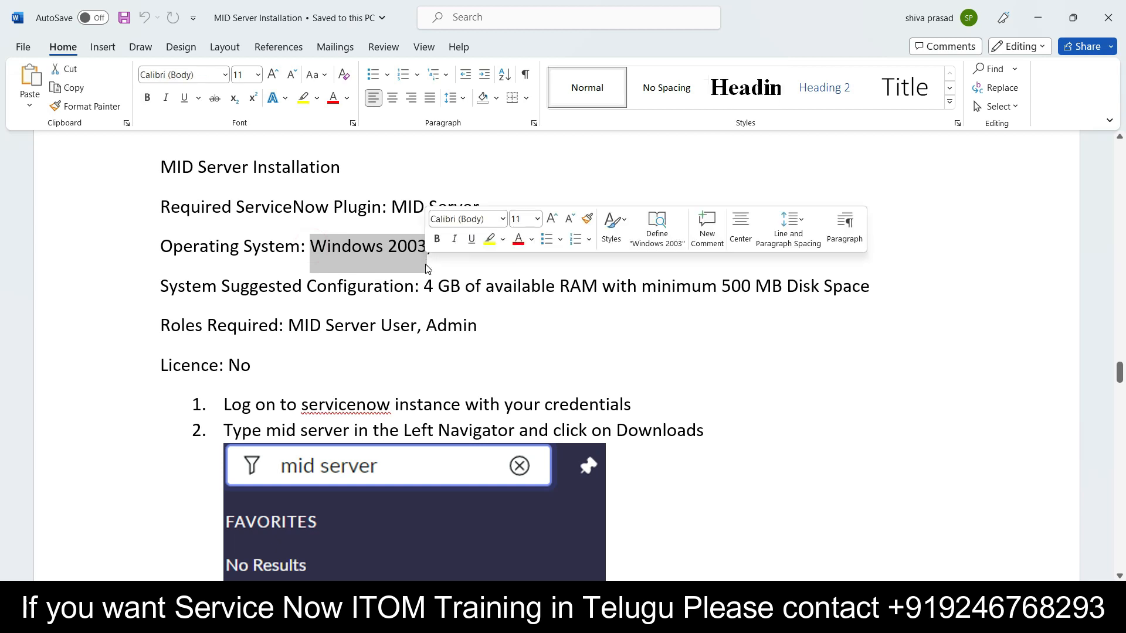
click(450, 285)
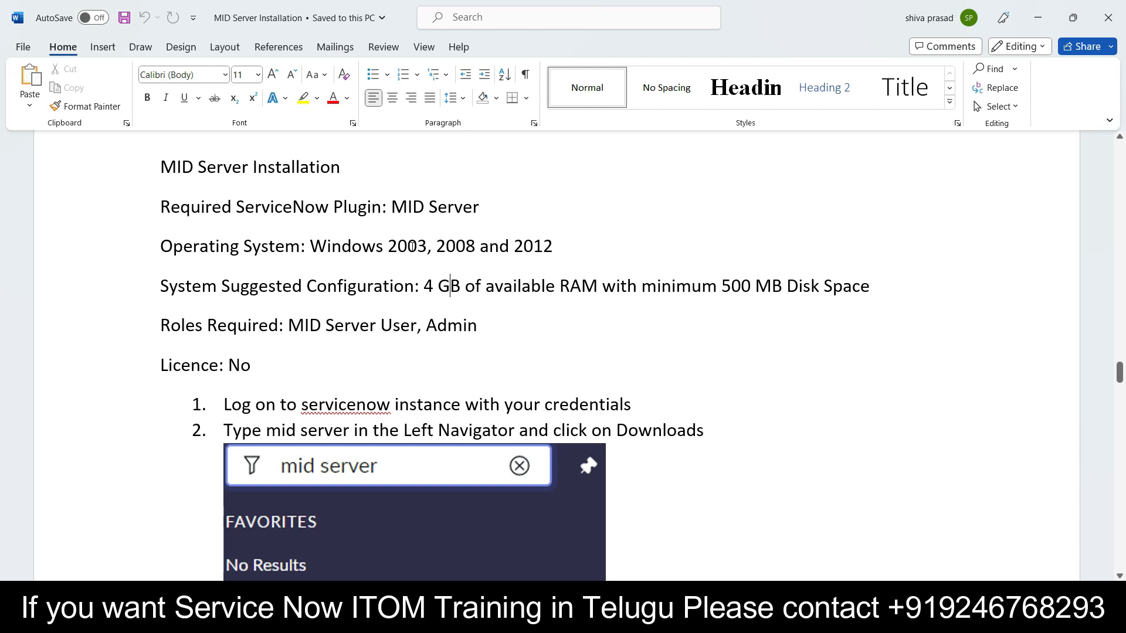
drag(388, 246, 421, 251)
click(461, 251)
drag(422, 287, 867, 298)
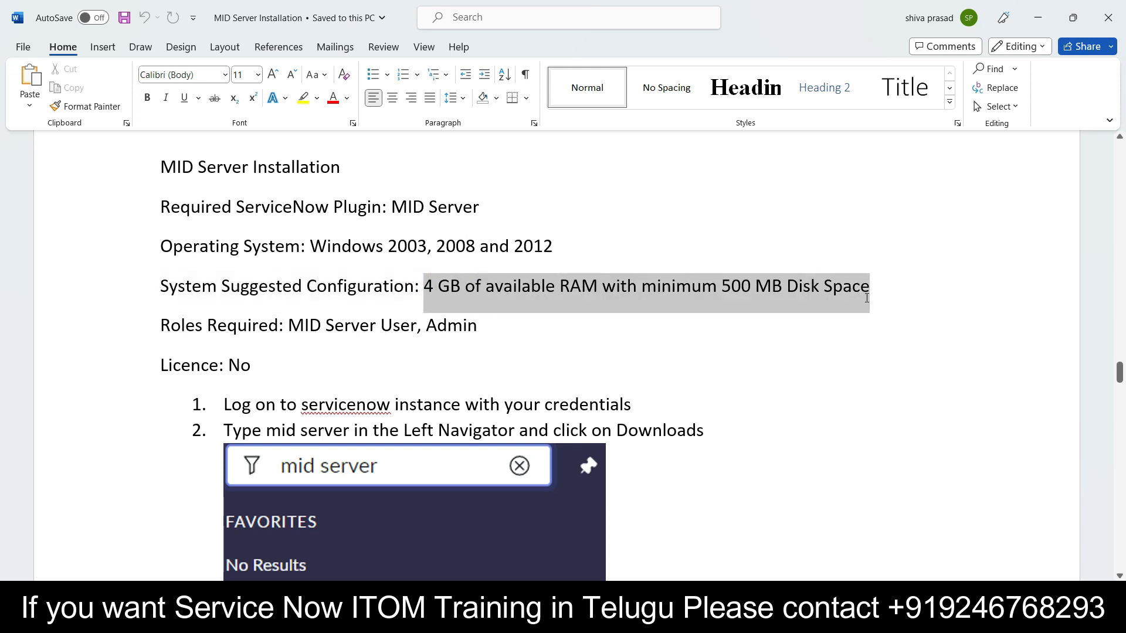
click(833, 304)
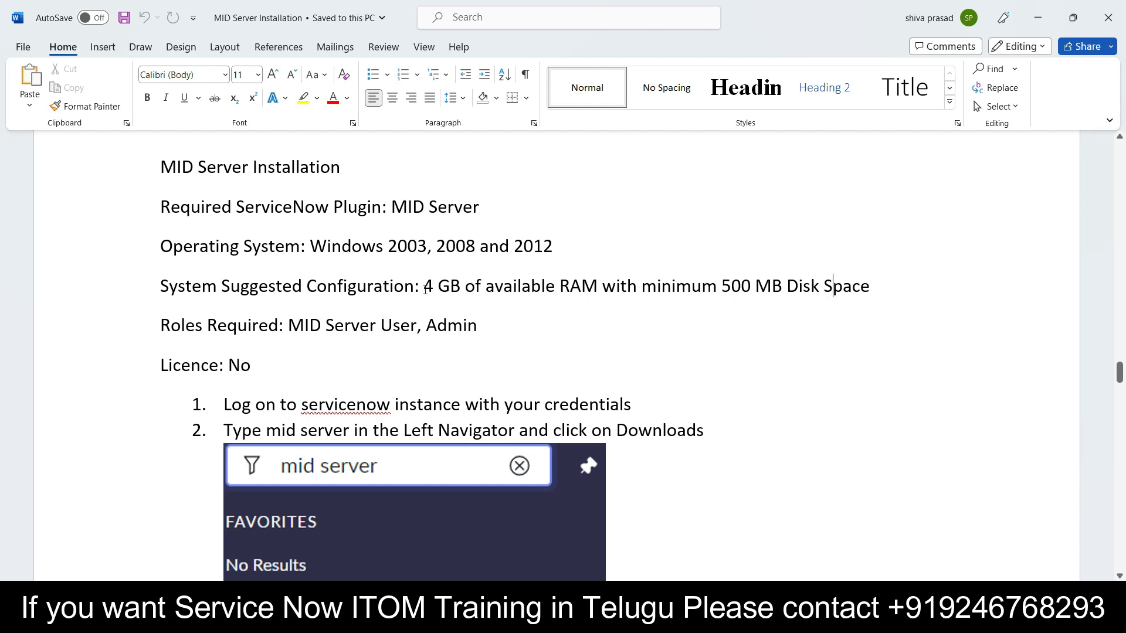
drag(428, 286, 474, 287)
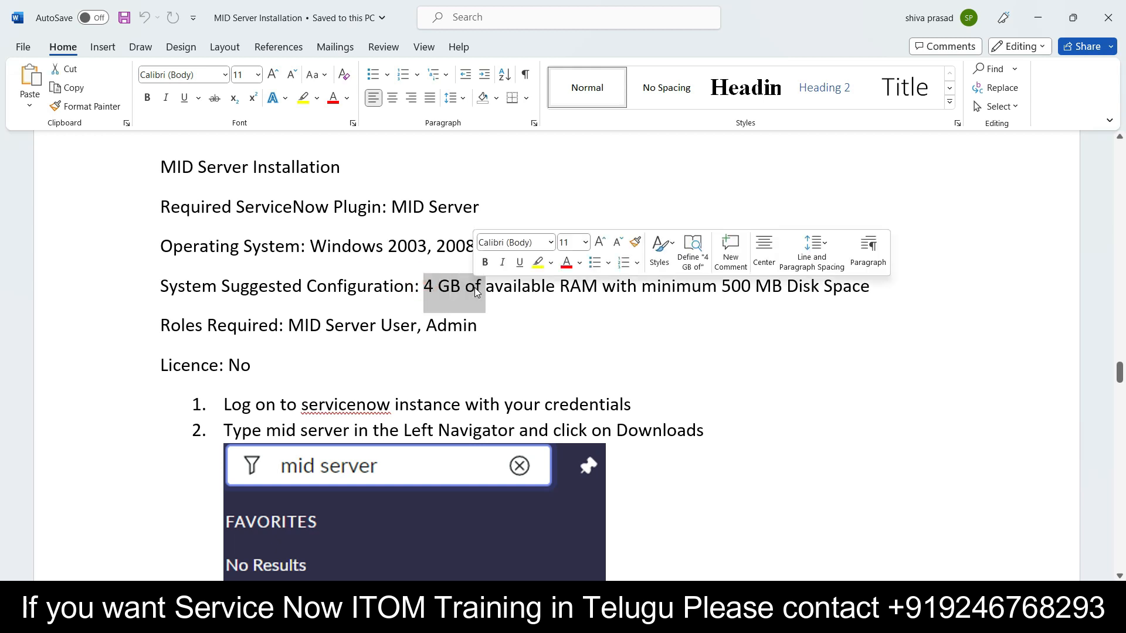
click(463, 292)
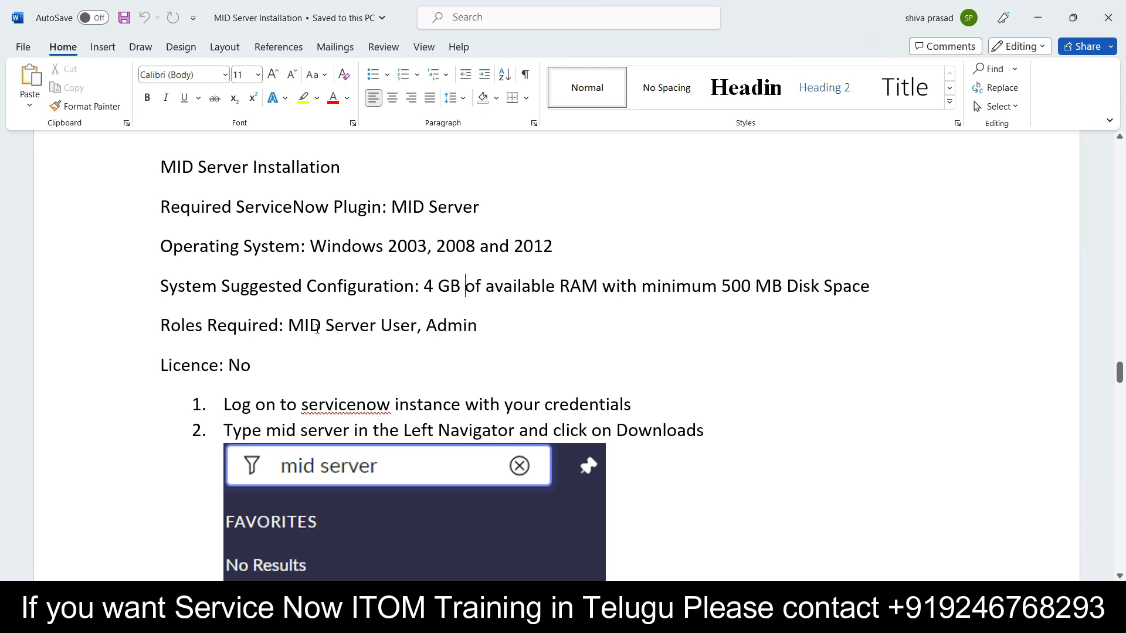
drag(289, 329, 363, 334)
click(327, 346)
drag(289, 327, 360, 339)
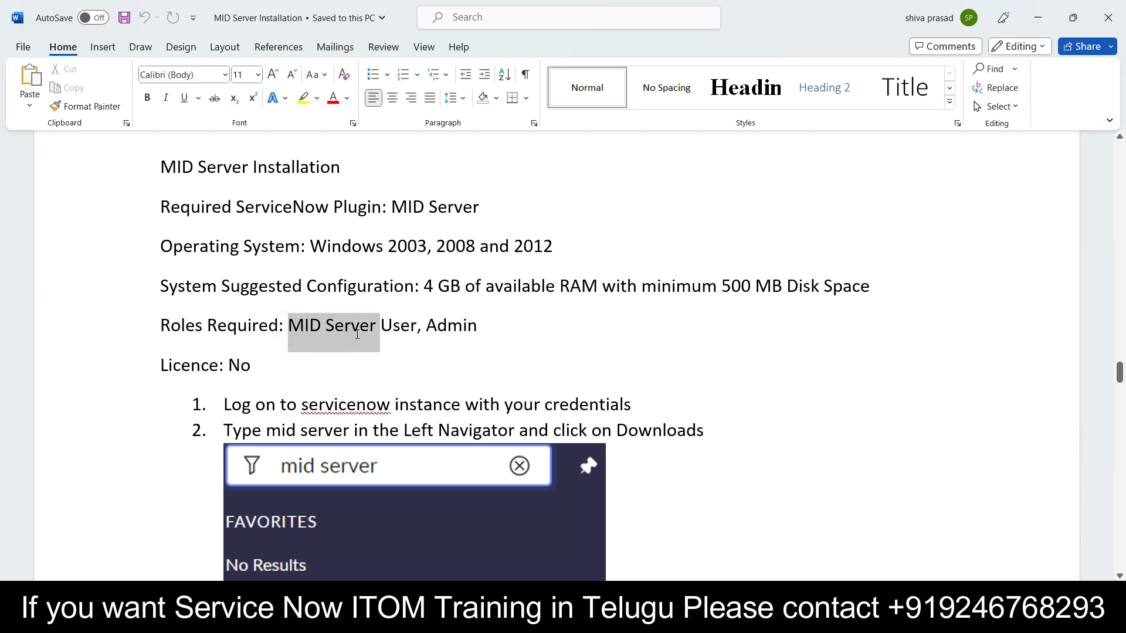
click(426, 347)
drag(426, 326, 478, 330)
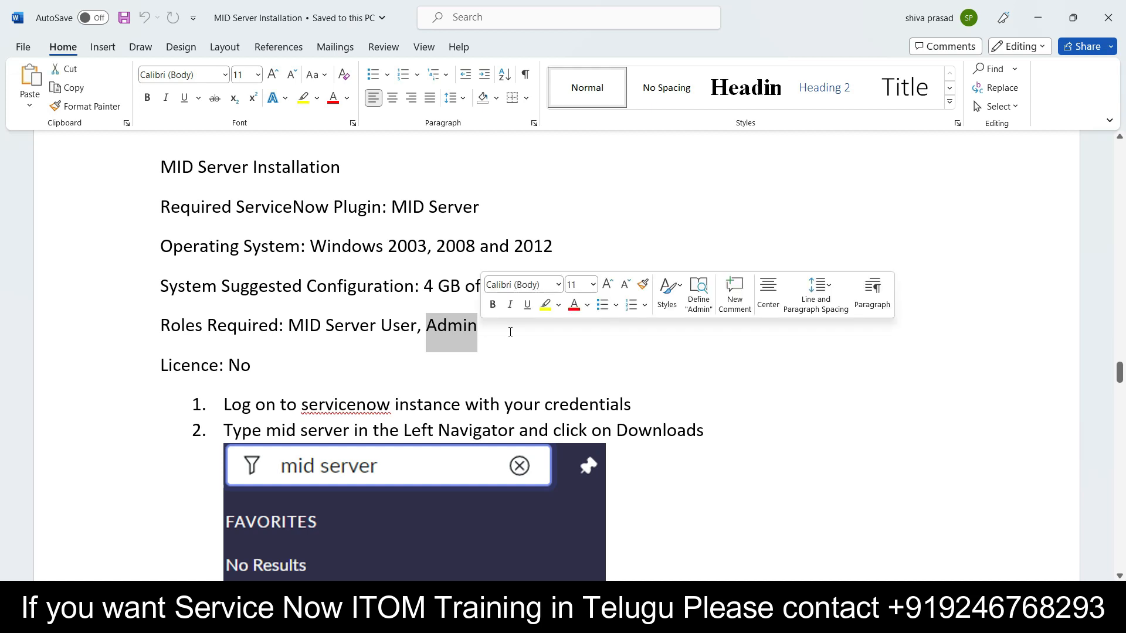
click(449, 332)
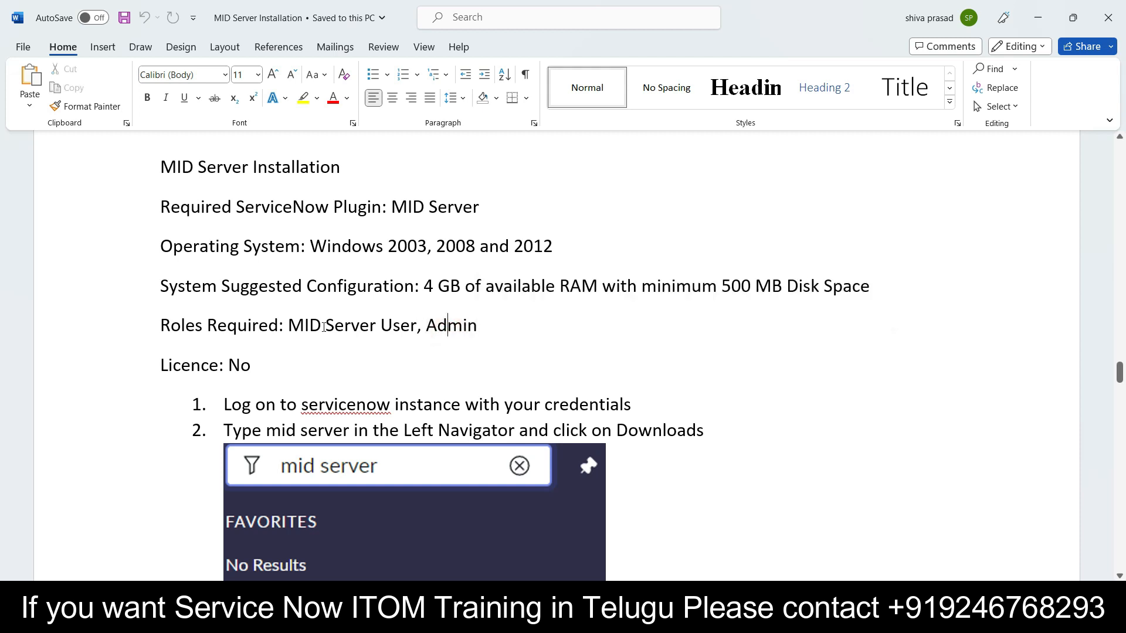
drag(288, 326, 354, 339)
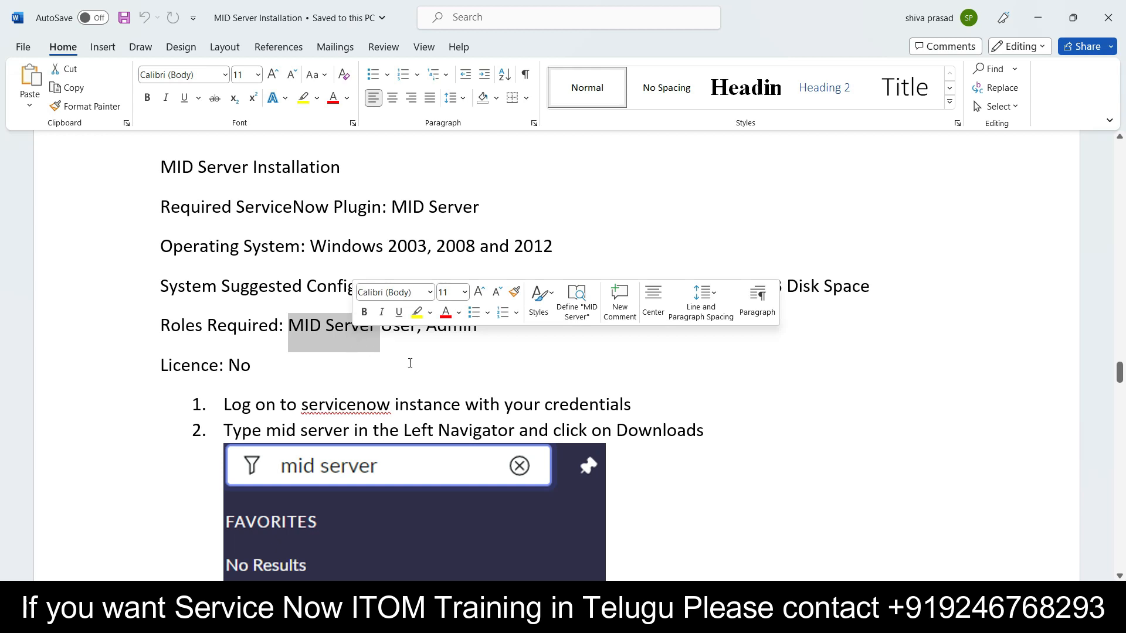
click(337, 351)
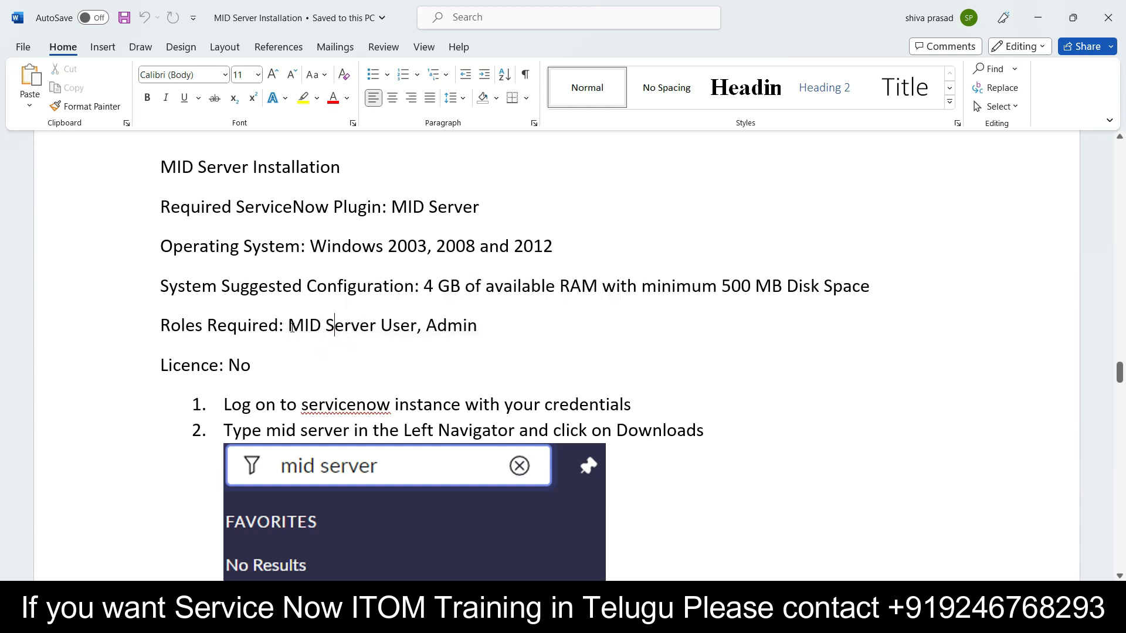
drag(292, 327, 376, 328)
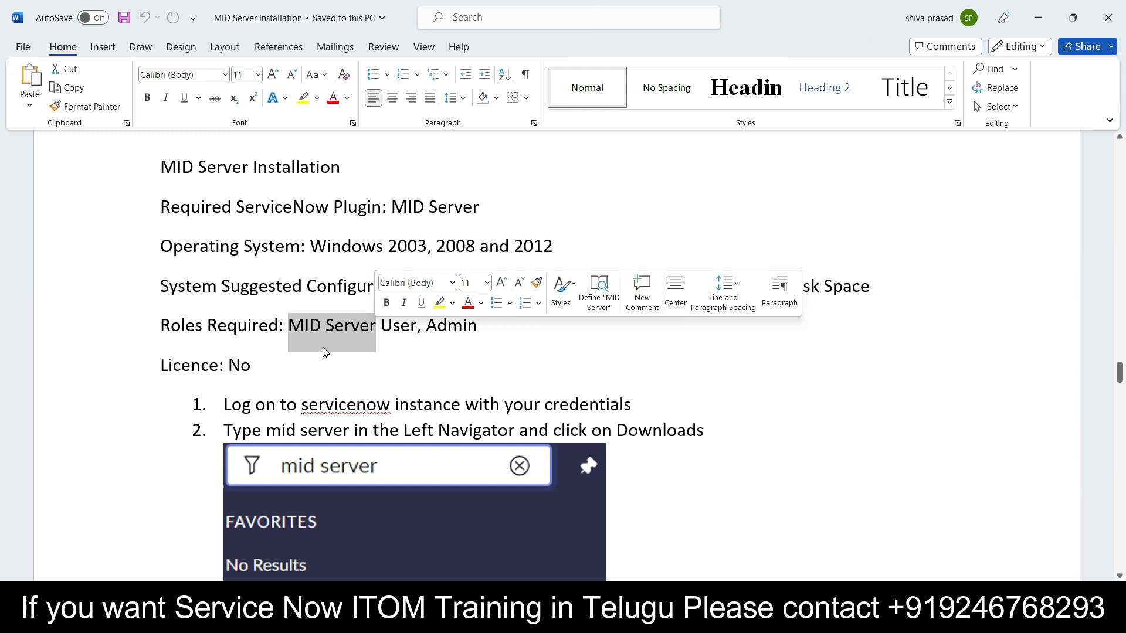
Scroll the Word guide down to the Navigator screenshot and switch to the ServiceNow browser window.
scroll(430, 361, down, 4)
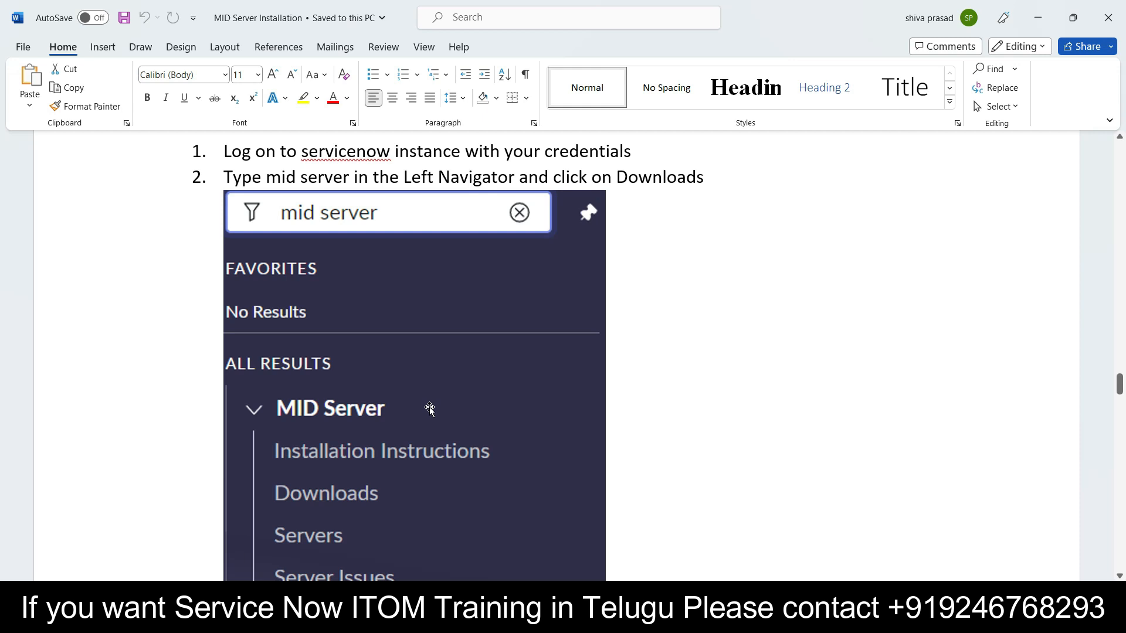
scroll(429, 418, down, 2)
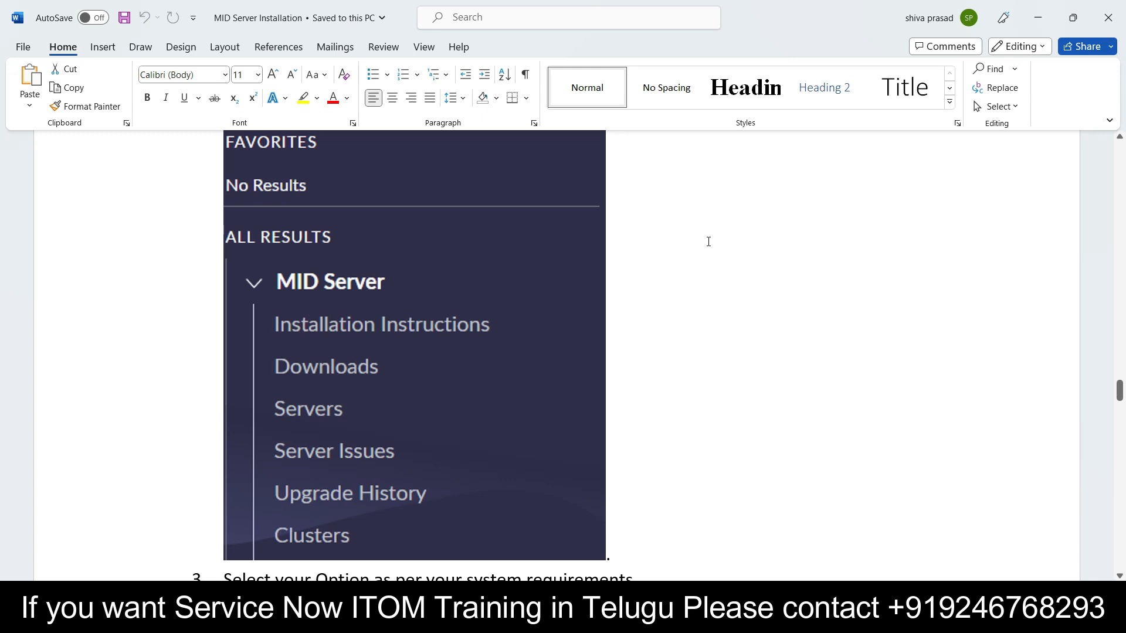
click(1038, 17)
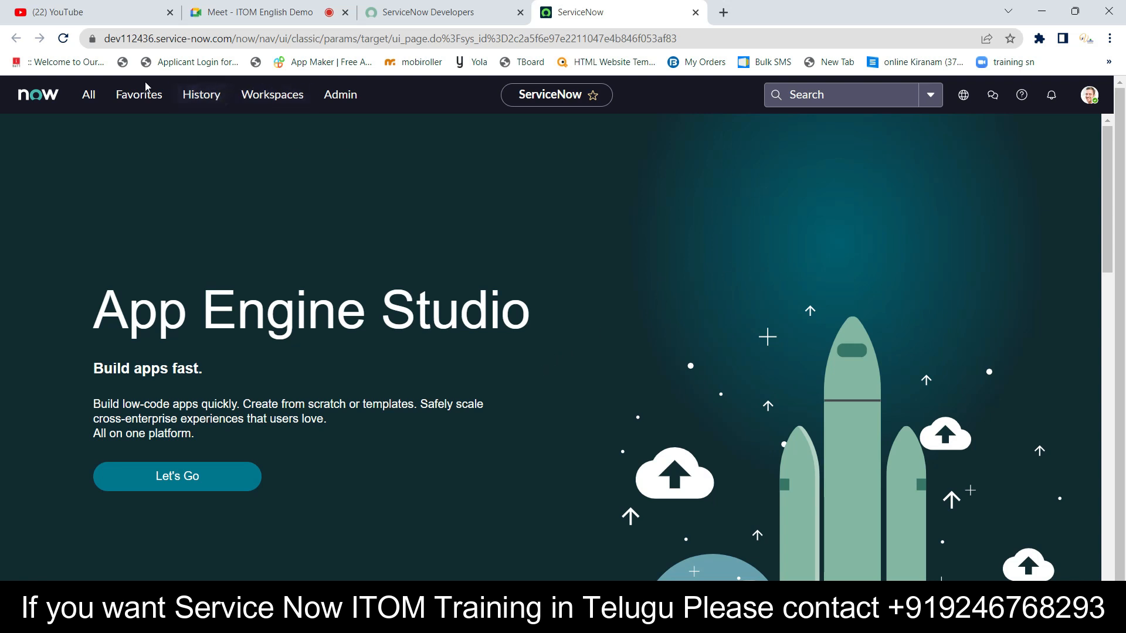
Zoom ServiceNow to 125%, filter the All menu by 'mid', and open MID Servers.
click(89, 98)
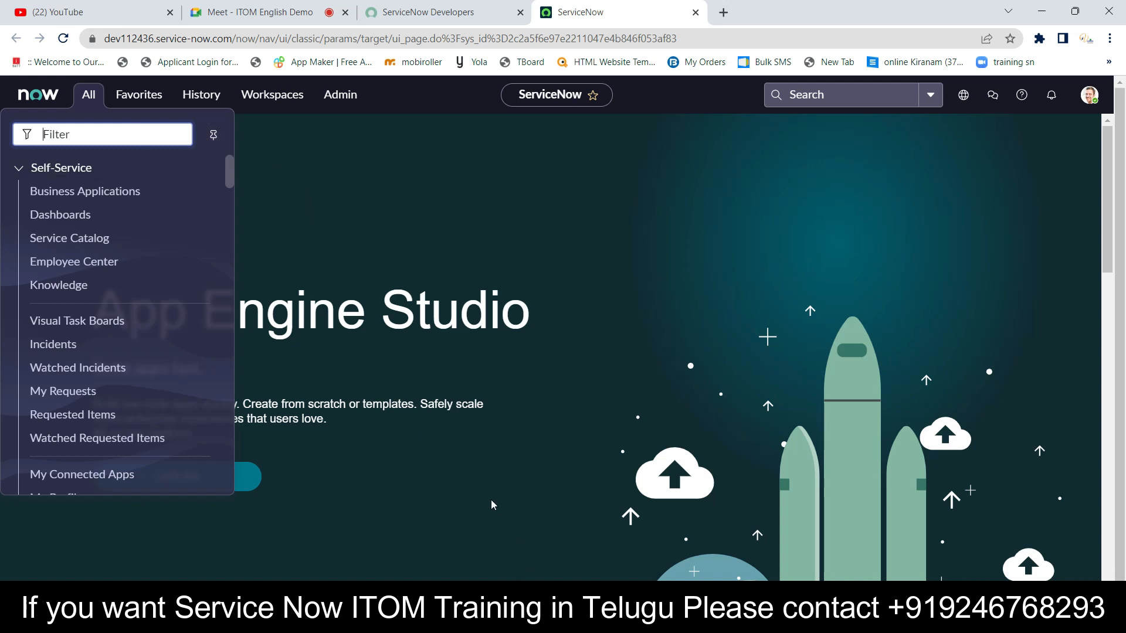
key(ctrl+plus)
key(ctrl+plus)
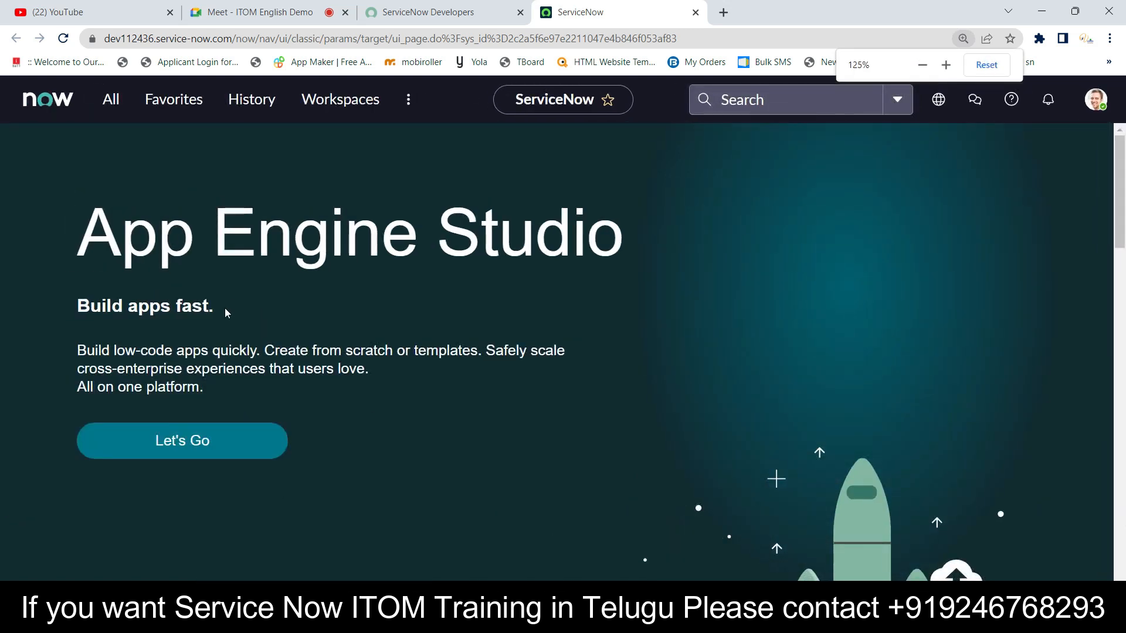
click(111, 99)
text(mid)
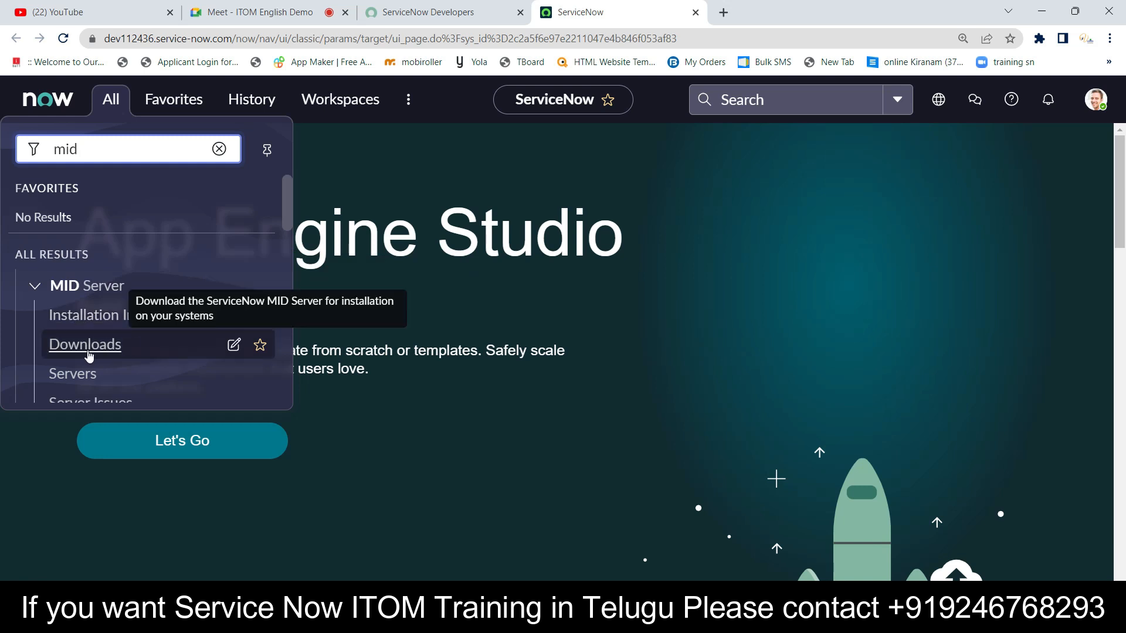
scroll(123, 343, down, 1)
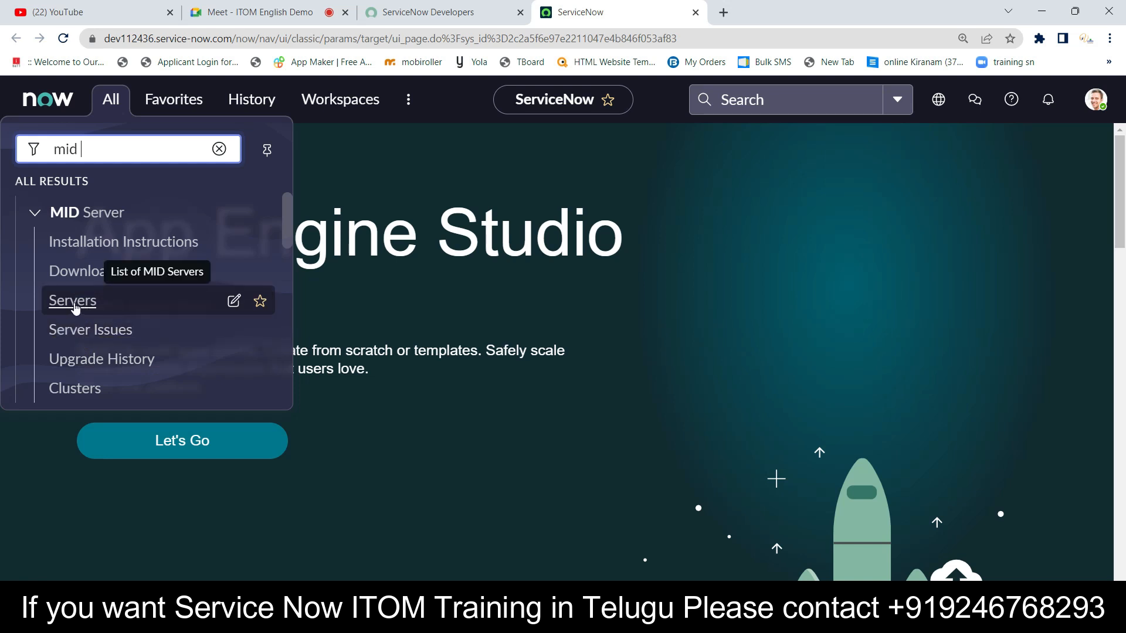
click(75, 304)
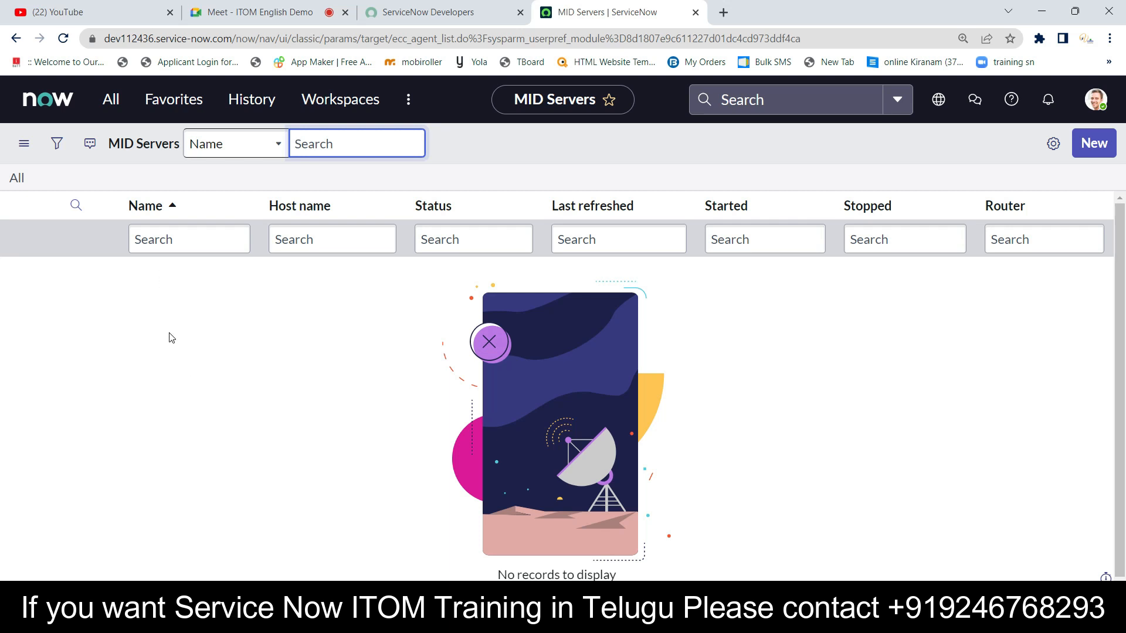
From the All menu's MID Server results, go to the MID Server Downloads page.
click(111, 103)
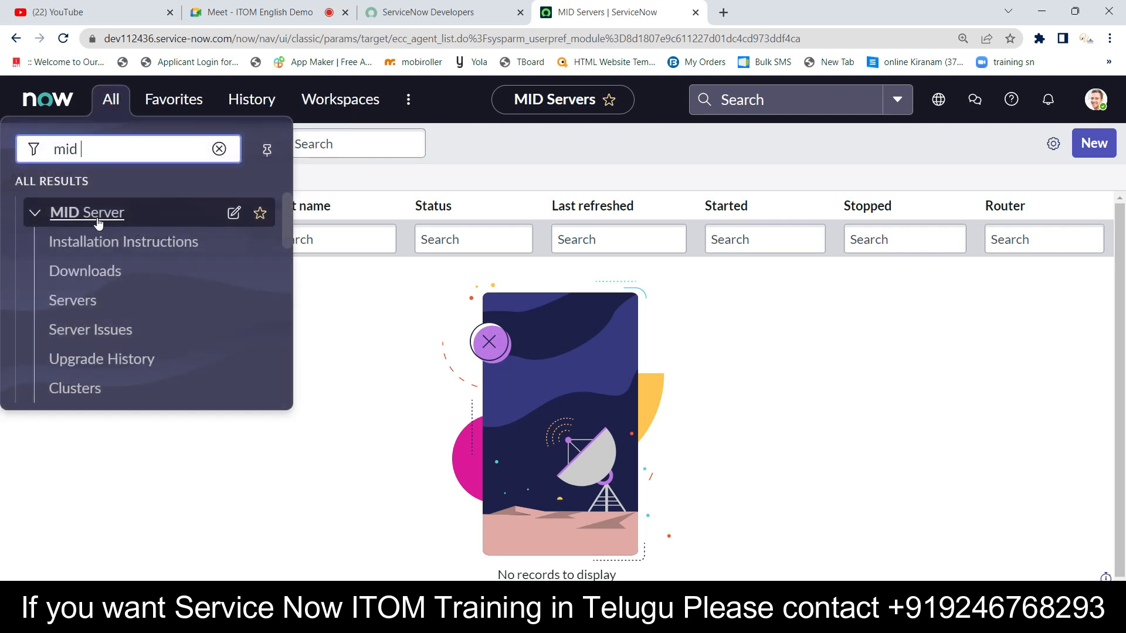
click(81, 272)
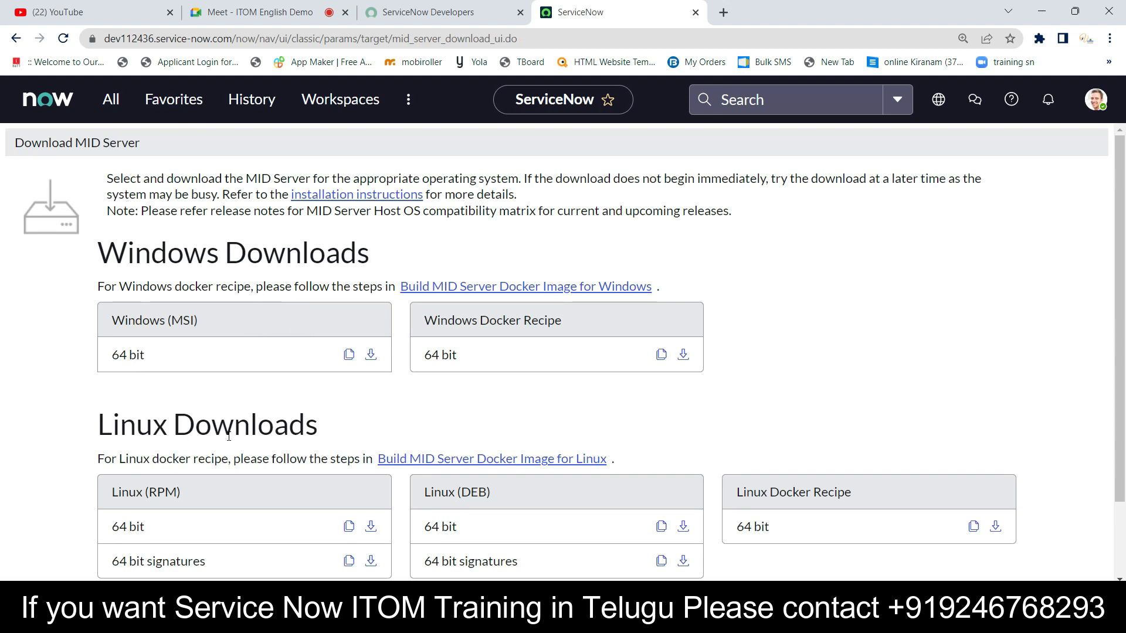
Scroll down the Download MID Server page to the Windows and Linux Downloads sections.
scroll(246, 282, down, 1)
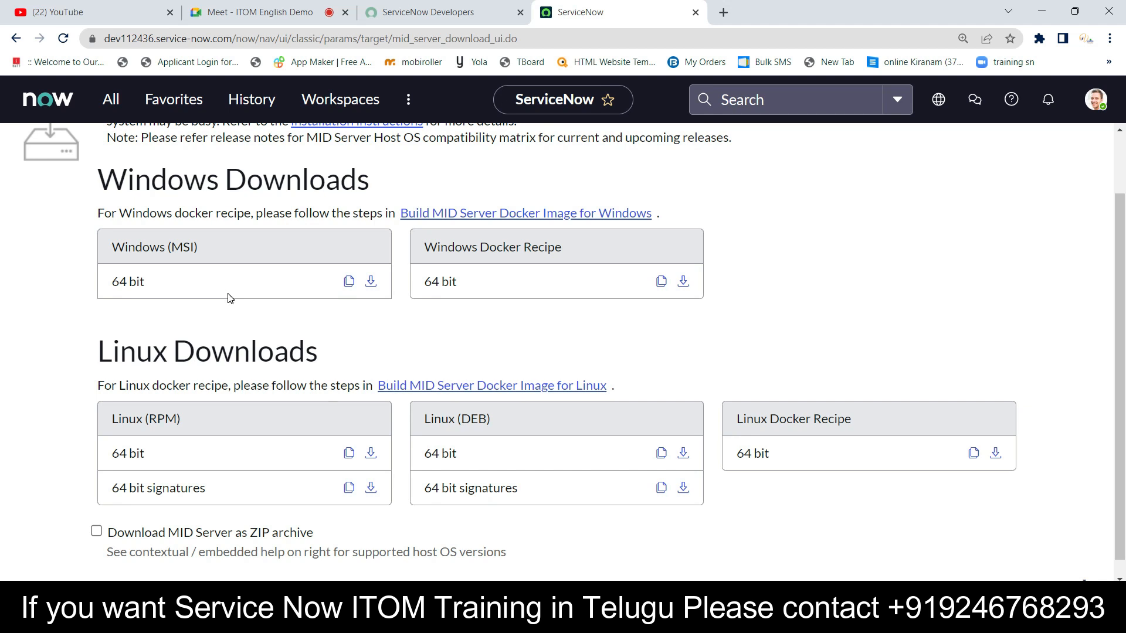
scroll(326, 400, down, 1)
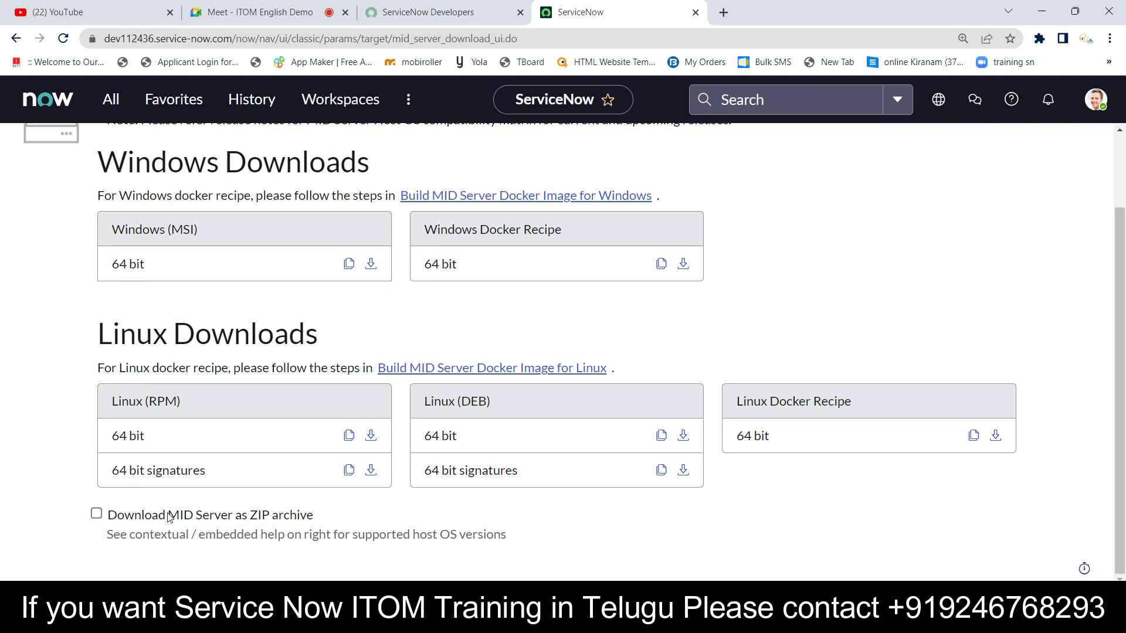
Enable the ZIP archive download option, scroll through the packages, and switch to the ServiceNow Developers site.
click(97, 515)
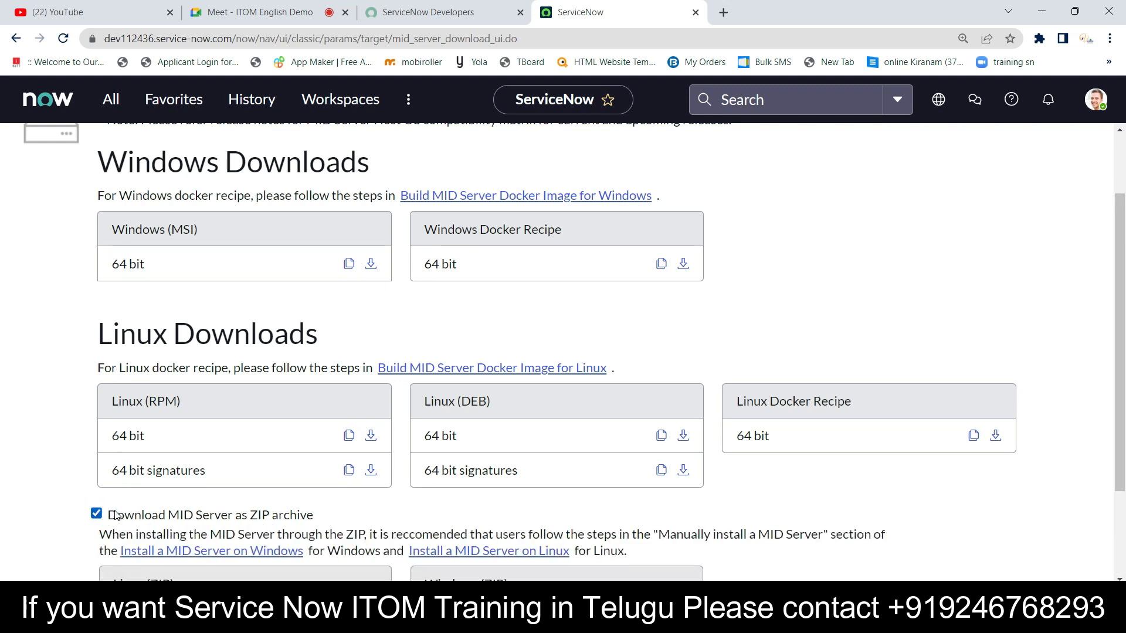
scroll(127, 490, down, 2)
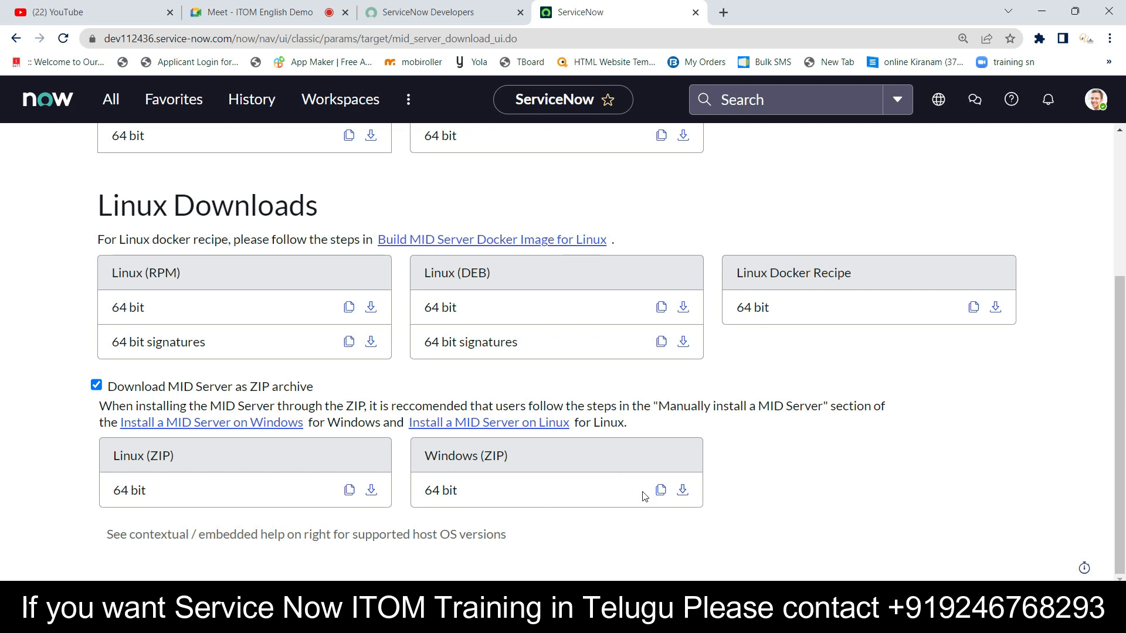
scroll(543, 398, up, 4)
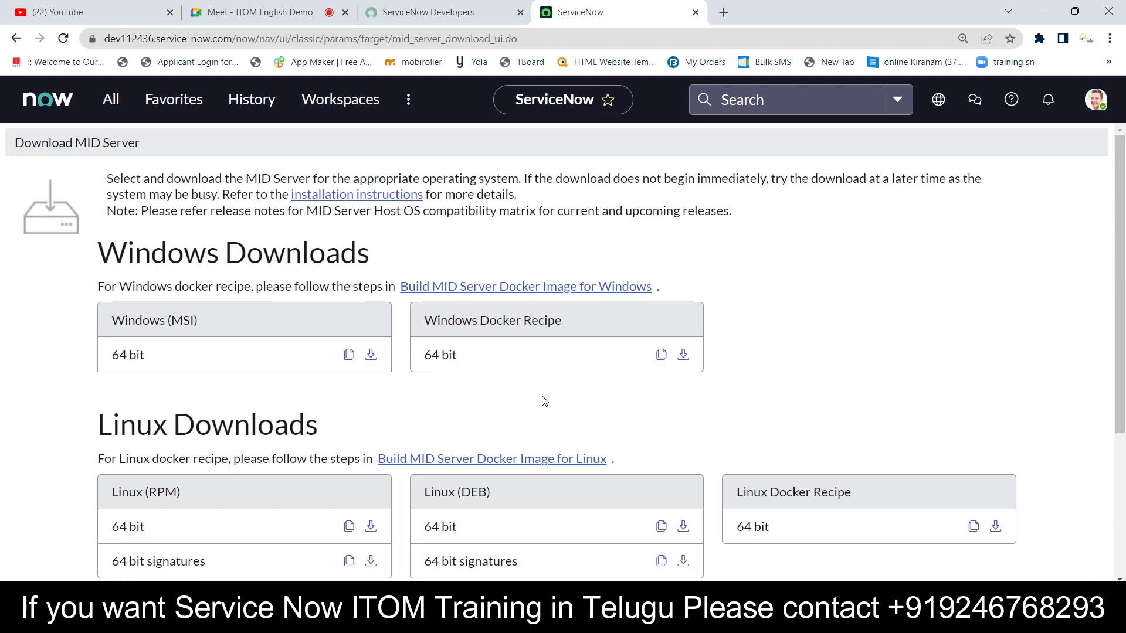
click(425, 13)
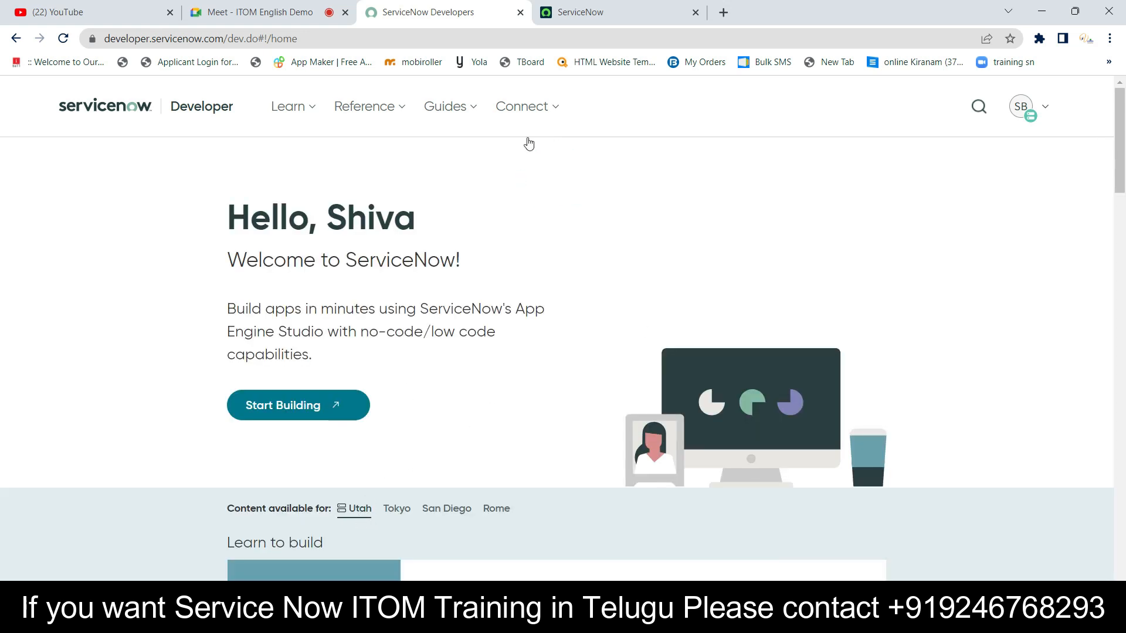
click(569, 17)
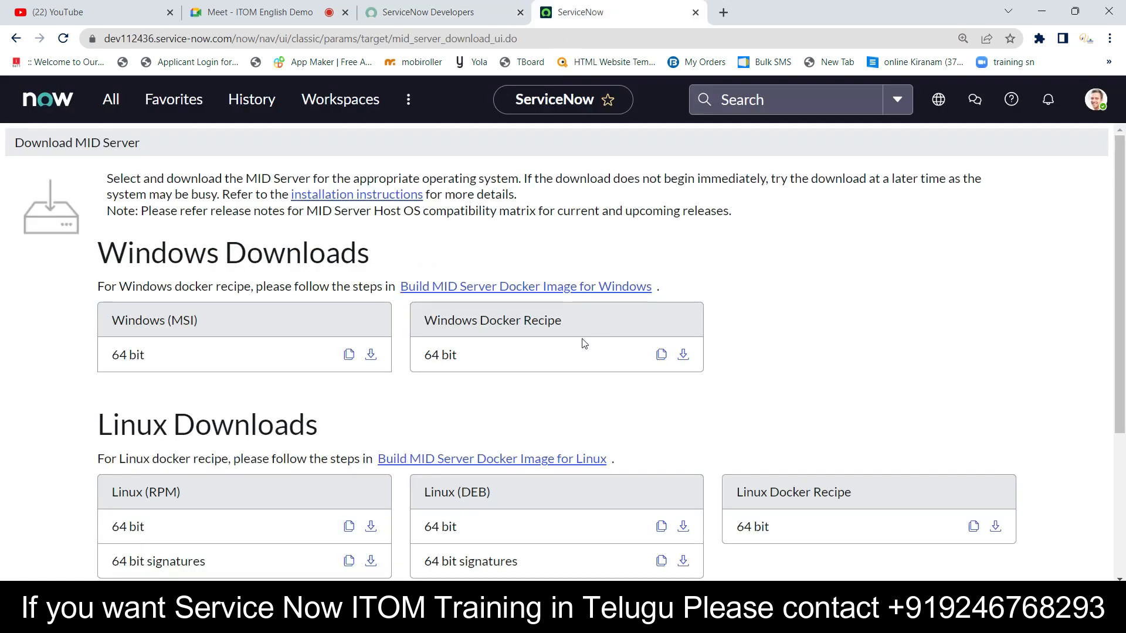
scroll(516, 393, down, 3)
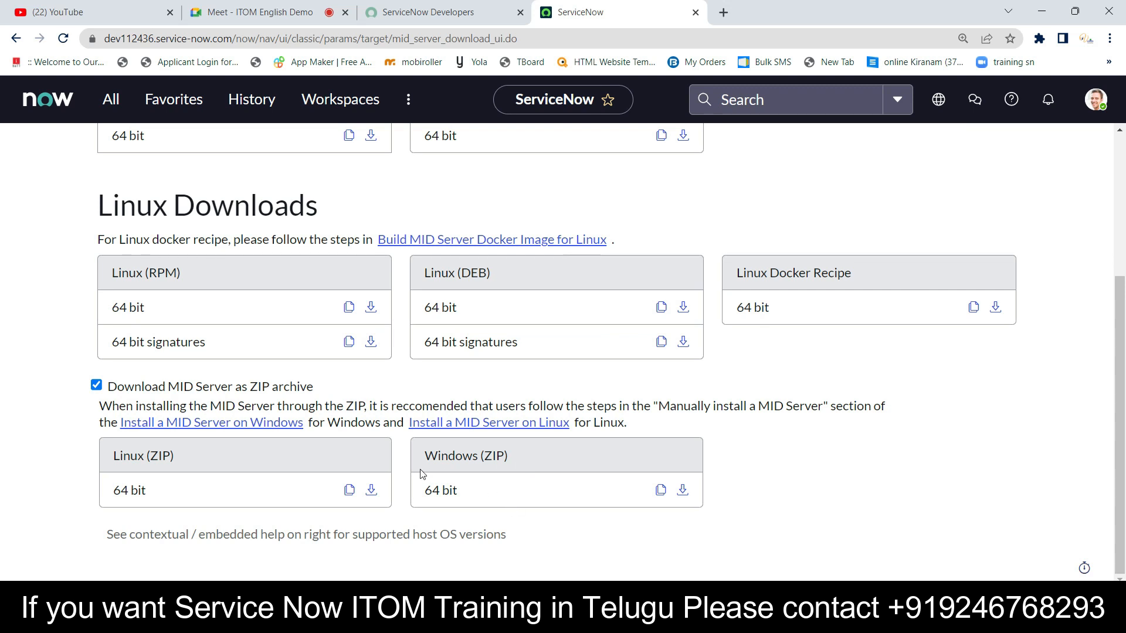
scroll(432, 340, up, 4)
scroll(578, 528, down, 4)
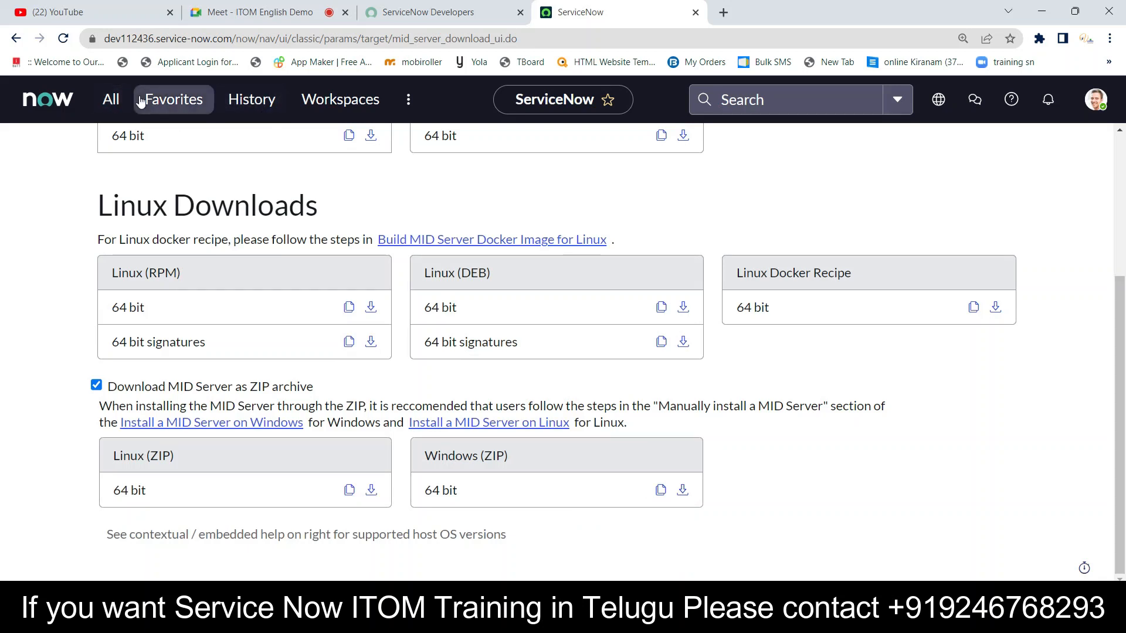
Dock the application navigator open, clear its 'mid' filter, and uncheck the ZIP archive download option.
click(109, 113)
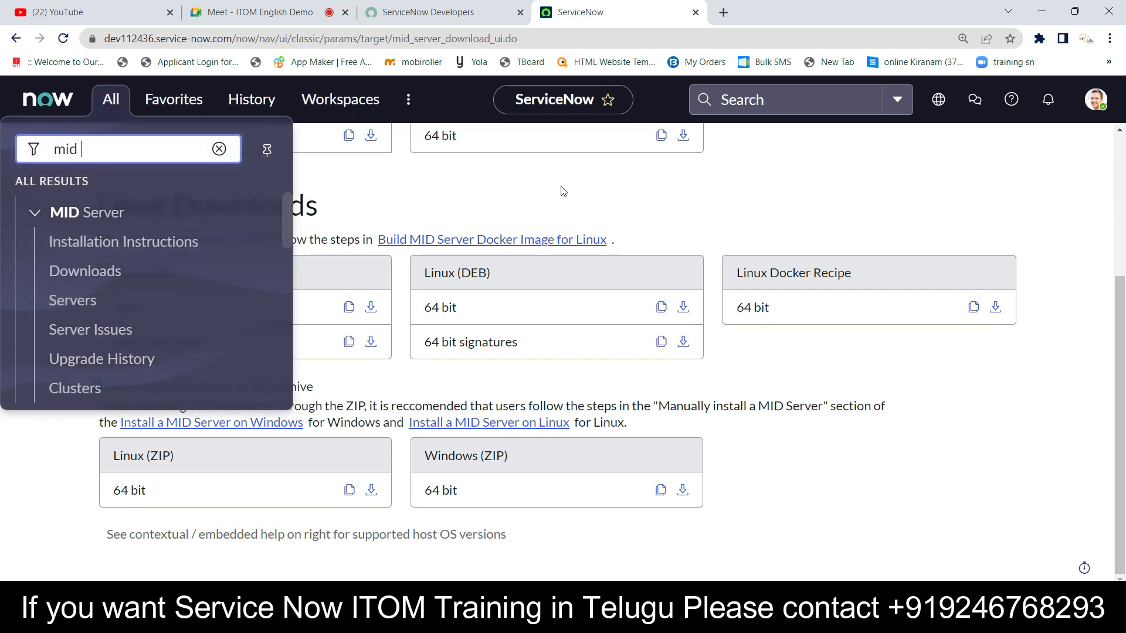
click(266, 150)
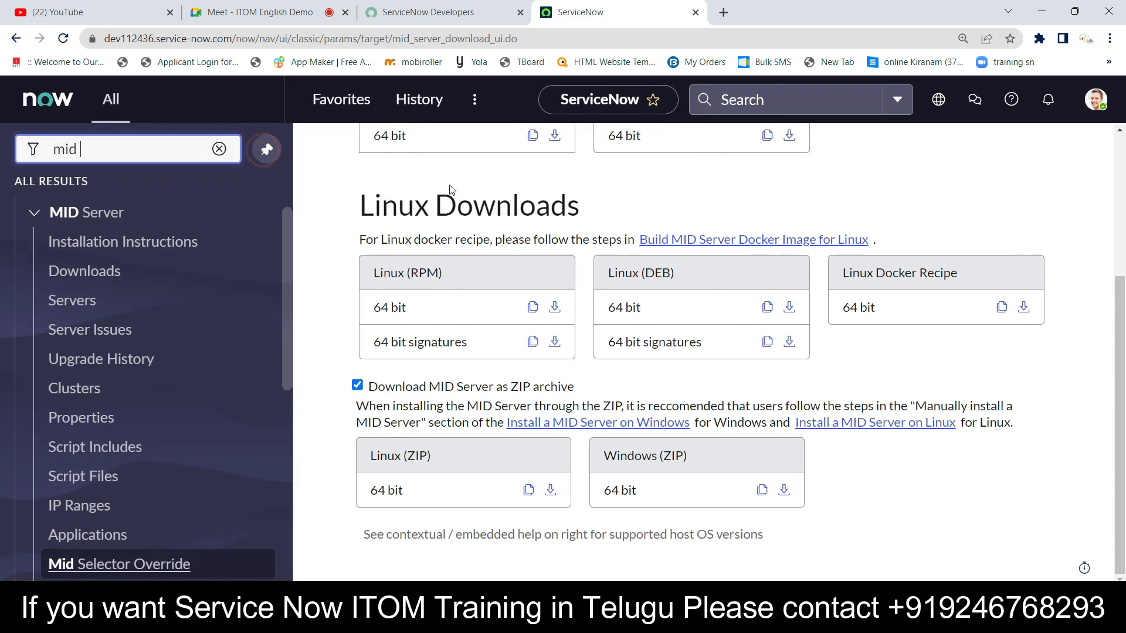
click(219, 149)
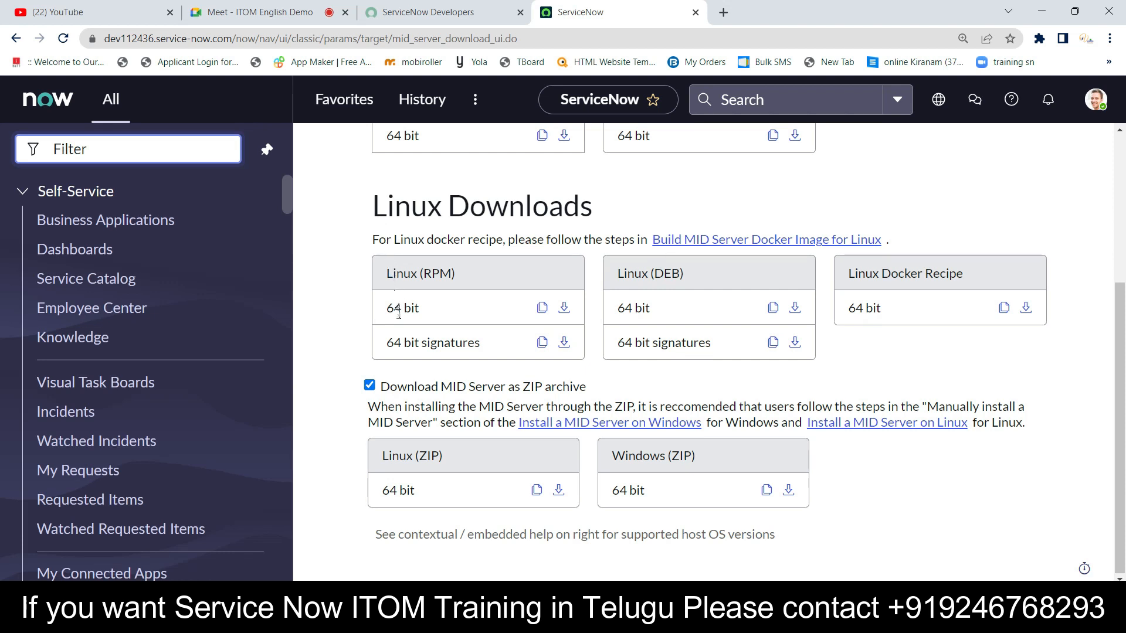
click(370, 385)
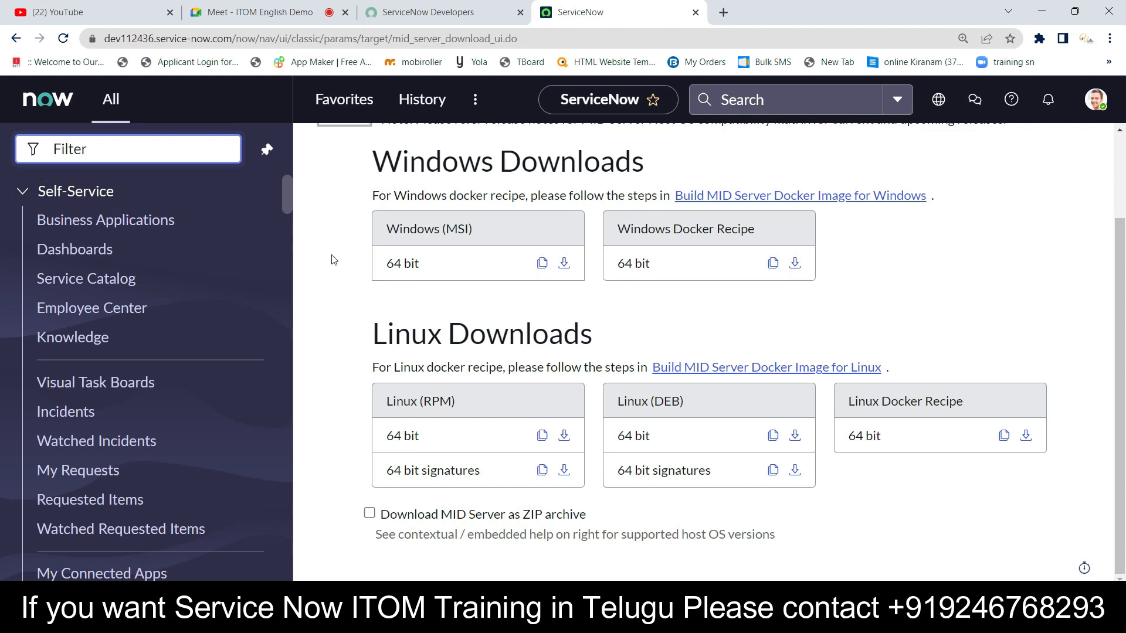
Filter the application navigator by 'users'.
click(120, 146)
text(users)
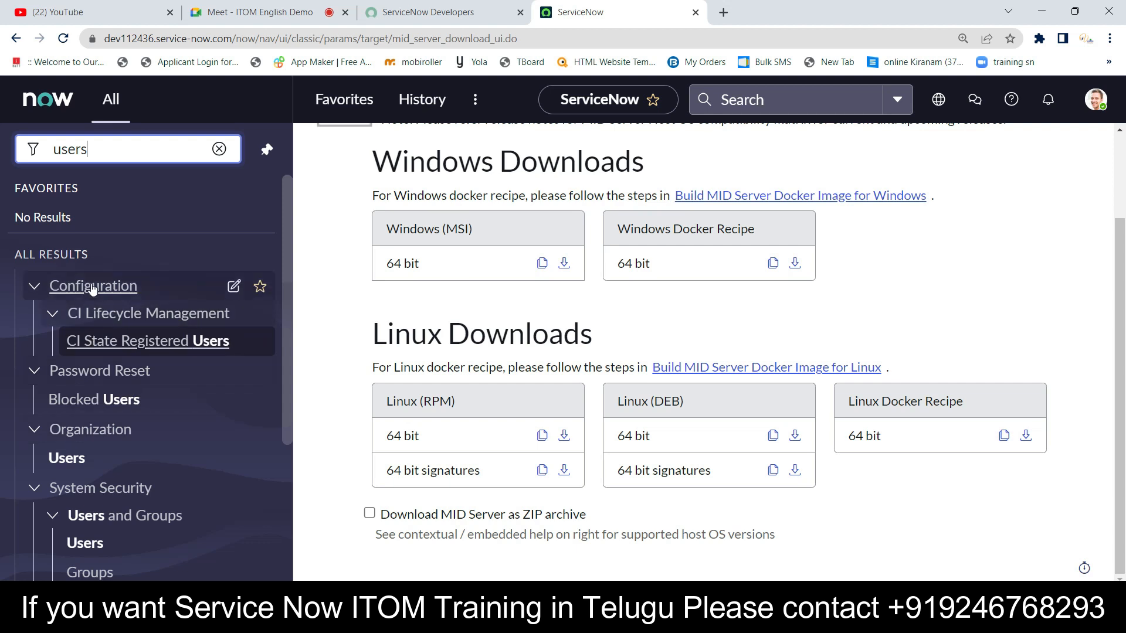
Open the Users list under User Administration and start a new user record.
scroll(103, 390, down, 1)
scroll(99, 437, down, 2)
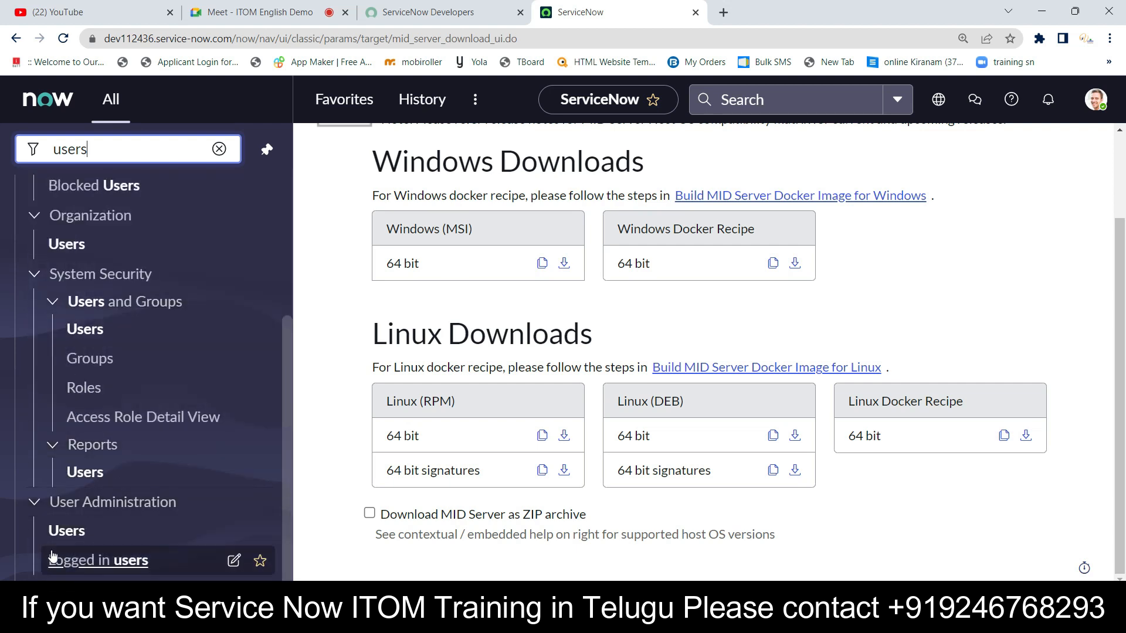
click(63, 535)
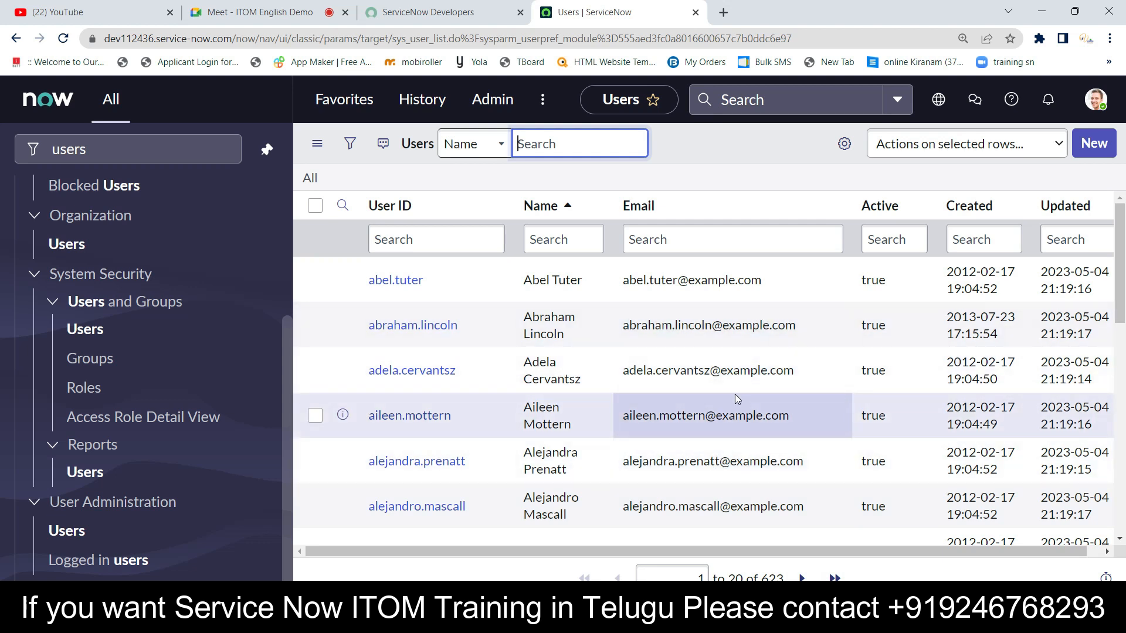
click(1091, 151)
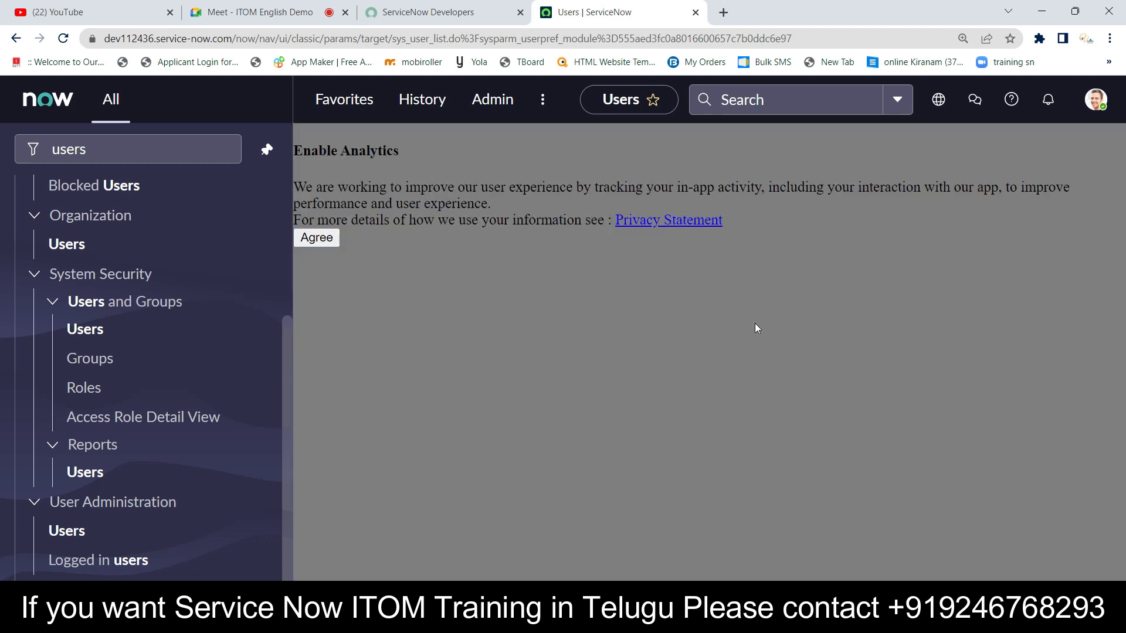
Accept the analytics notice and enter User ID MidUser, first name Mid, last name User.
click(305, 241)
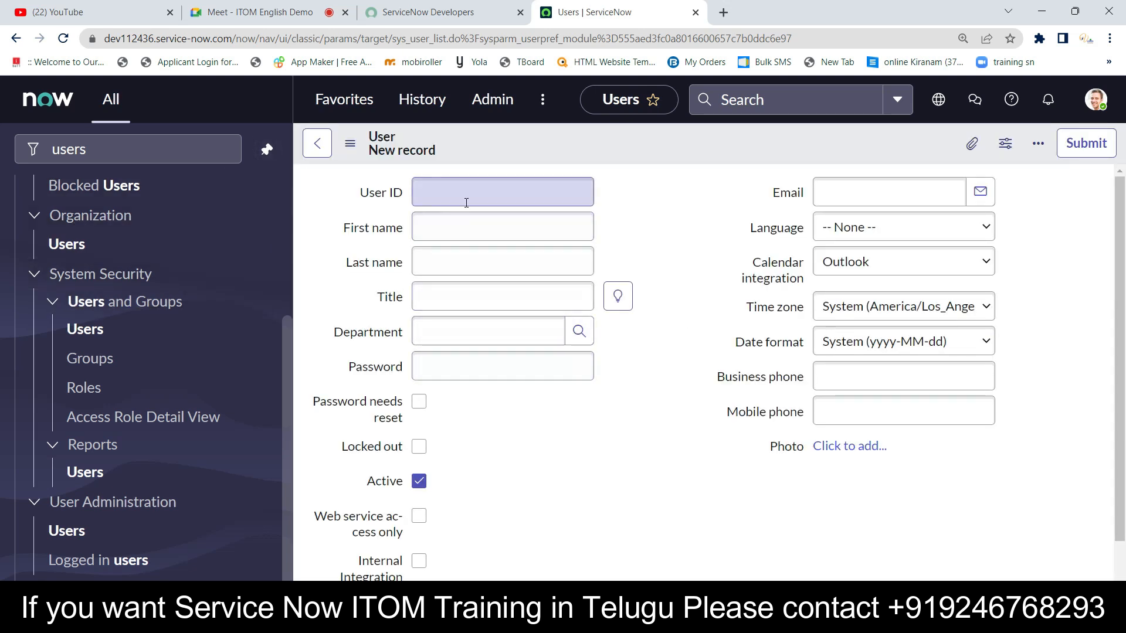
click(450, 191)
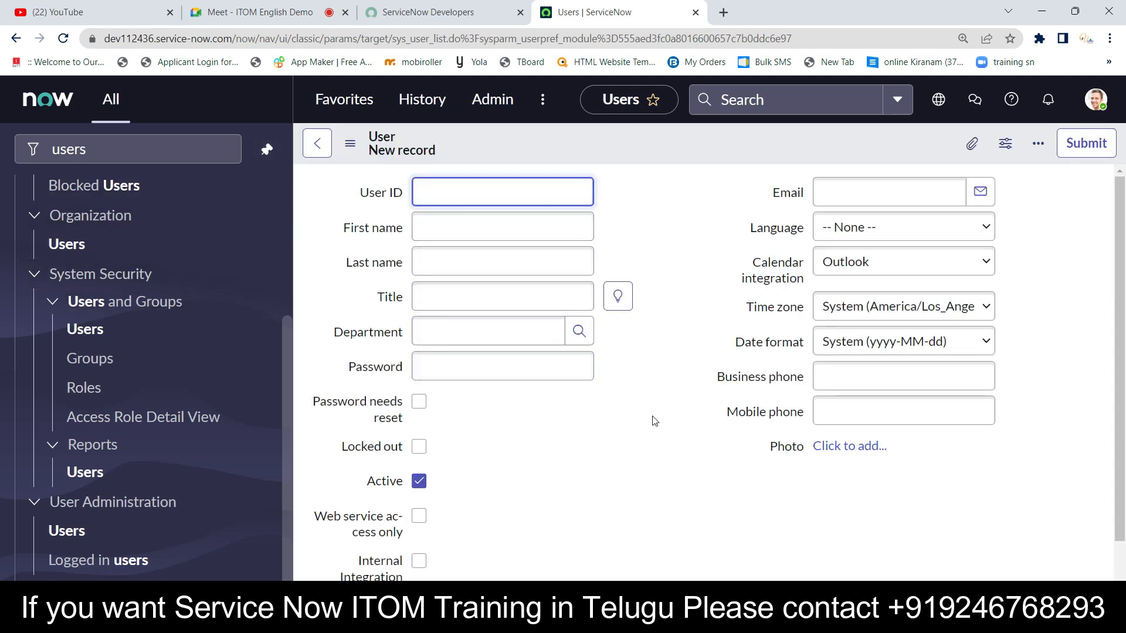
mouse_move(744, 621)
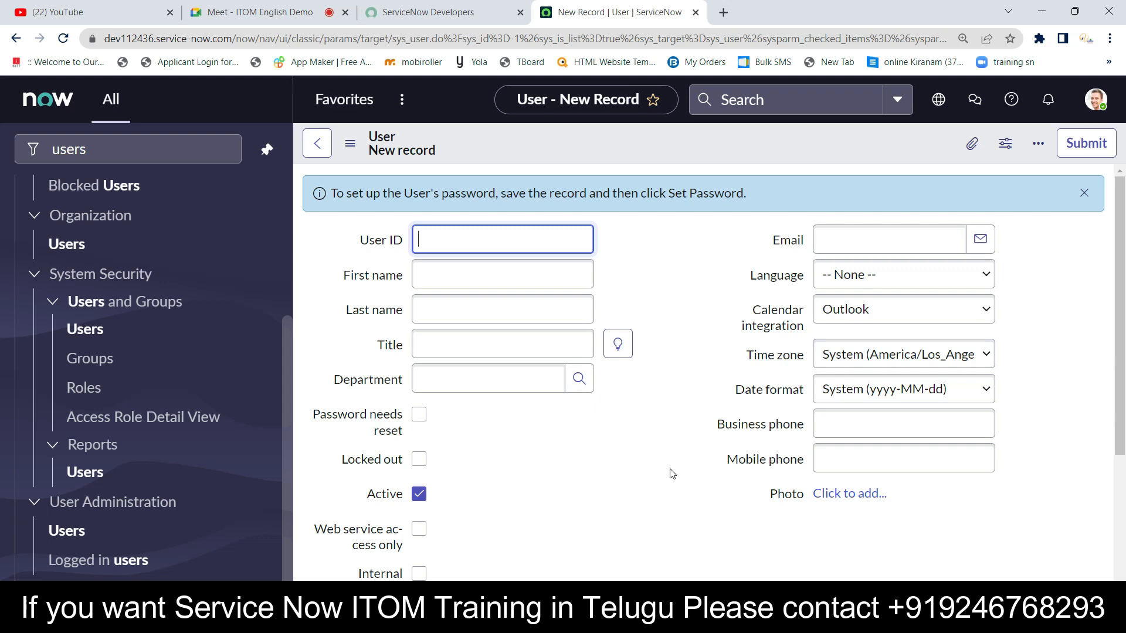
text(MidUser)
click(462, 278)
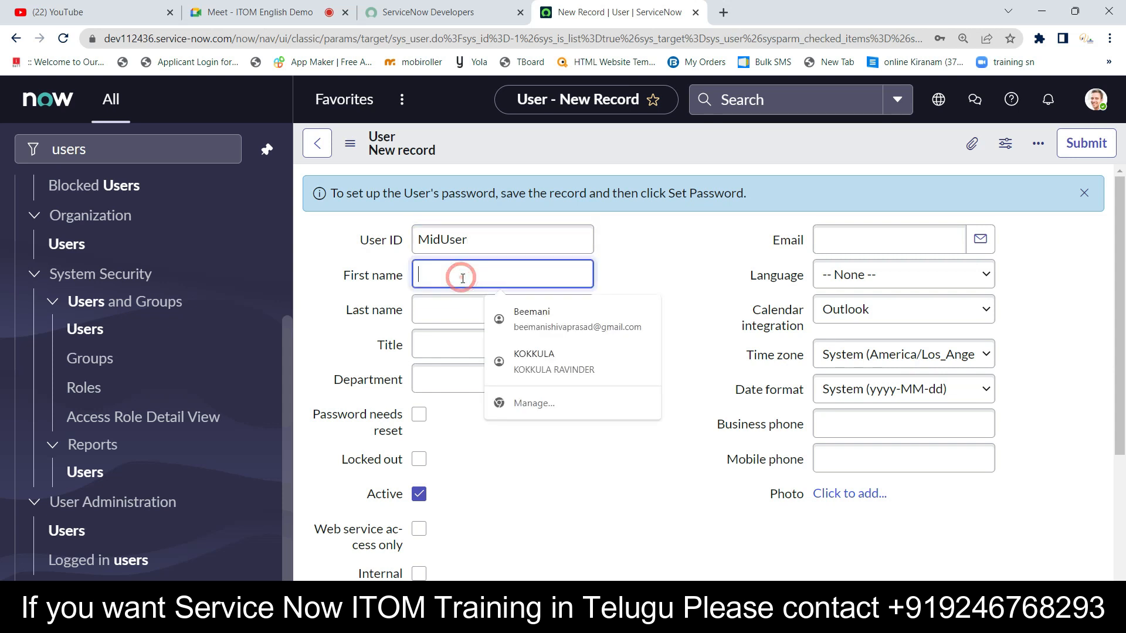
text(MI)
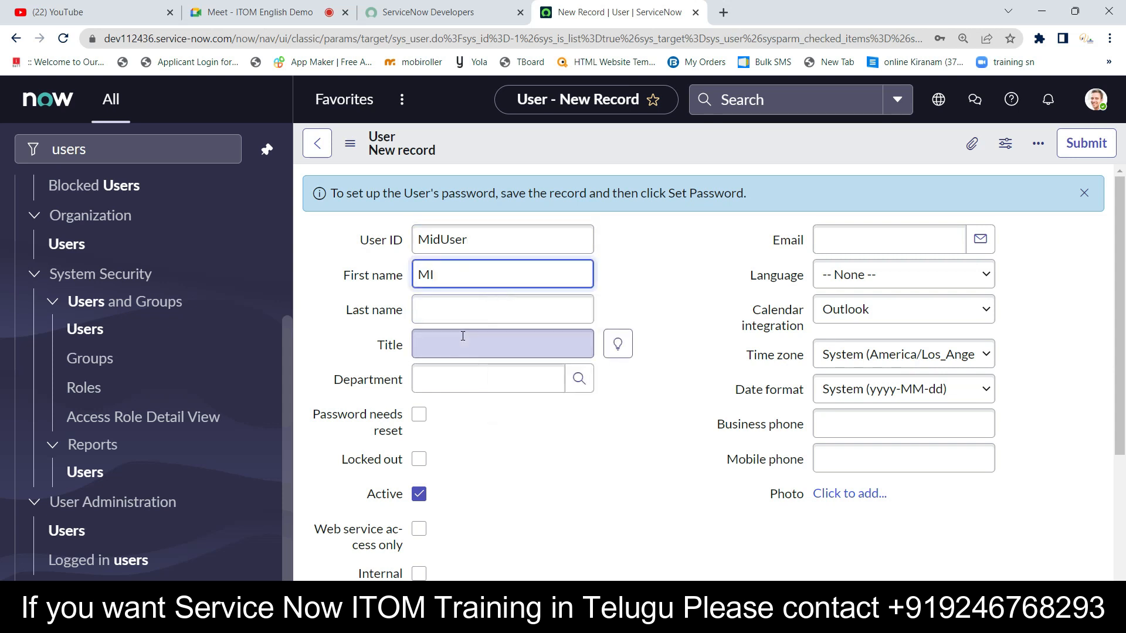
key(BackSpace)
key(BackSpace)
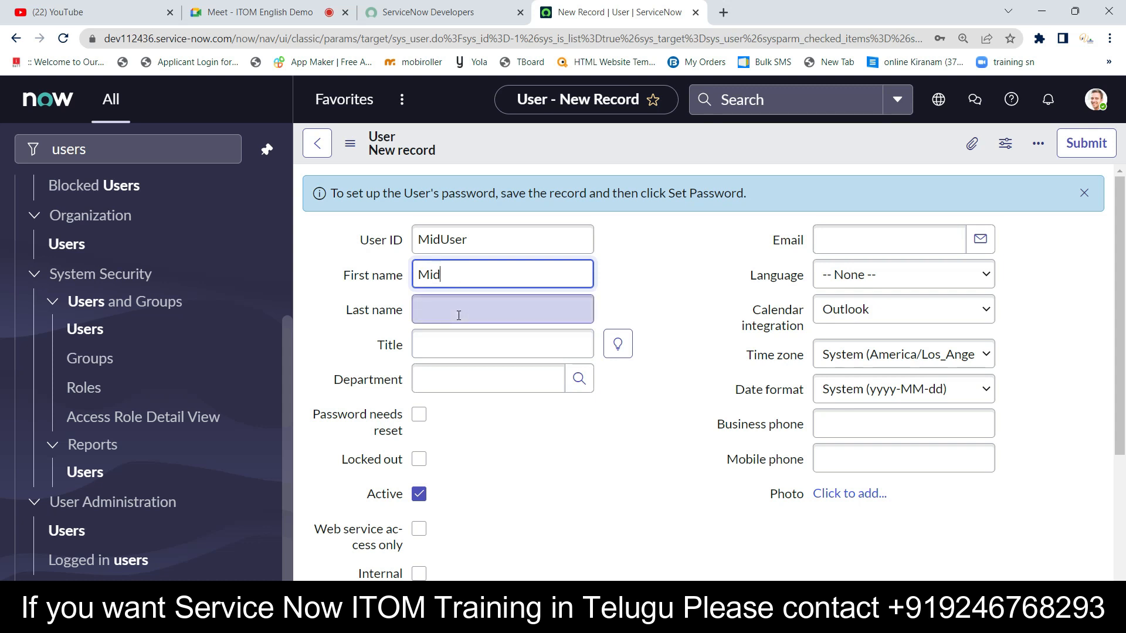
click(458, 317)
text(u)
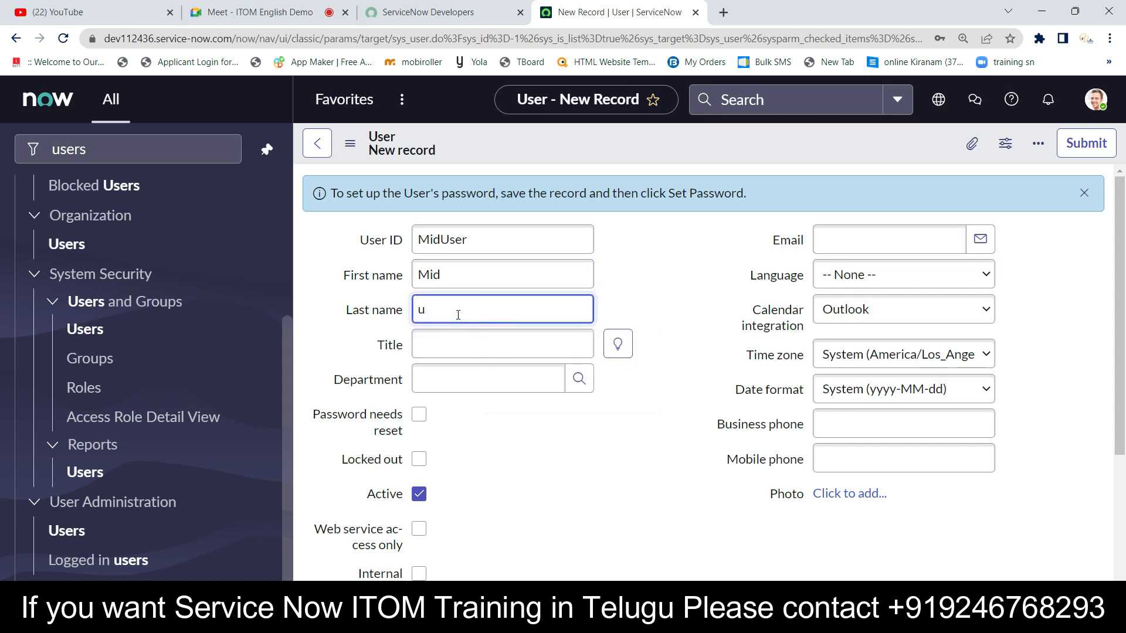
text(us)
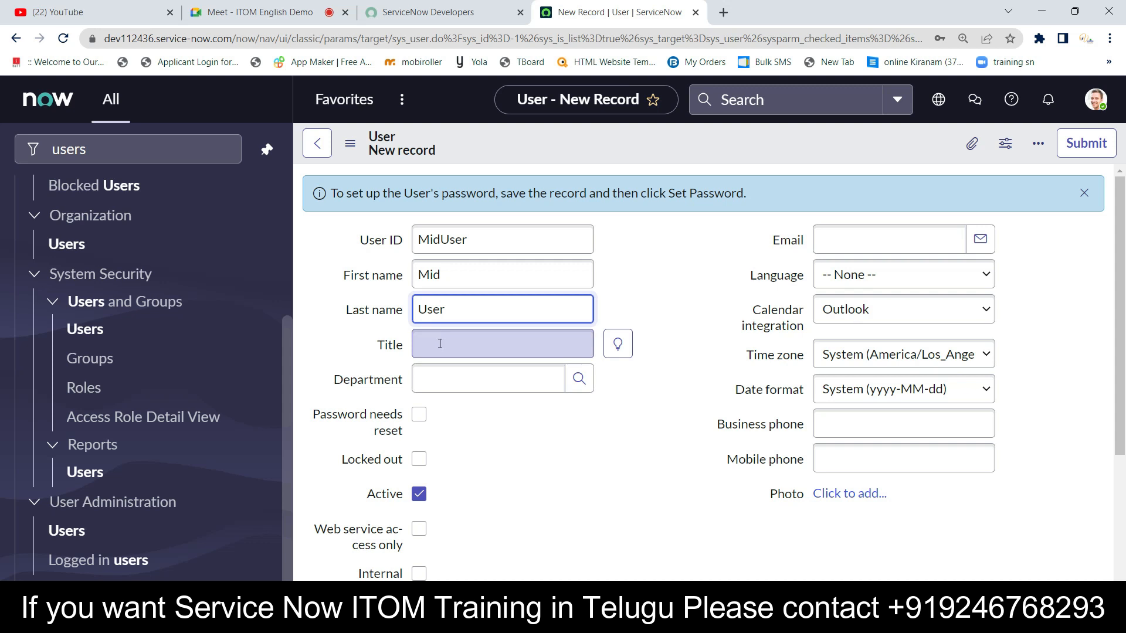
Mark the user web service access only, require a password reset, and open the form header menu.
scroll(464, 441, down, 1)
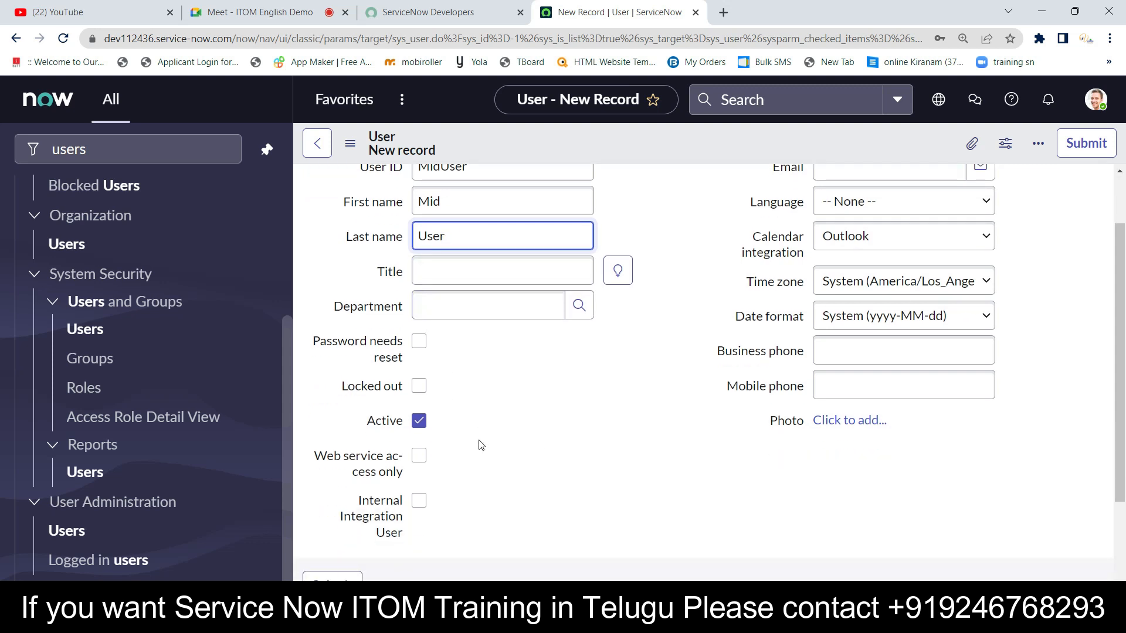
click(420, 458)
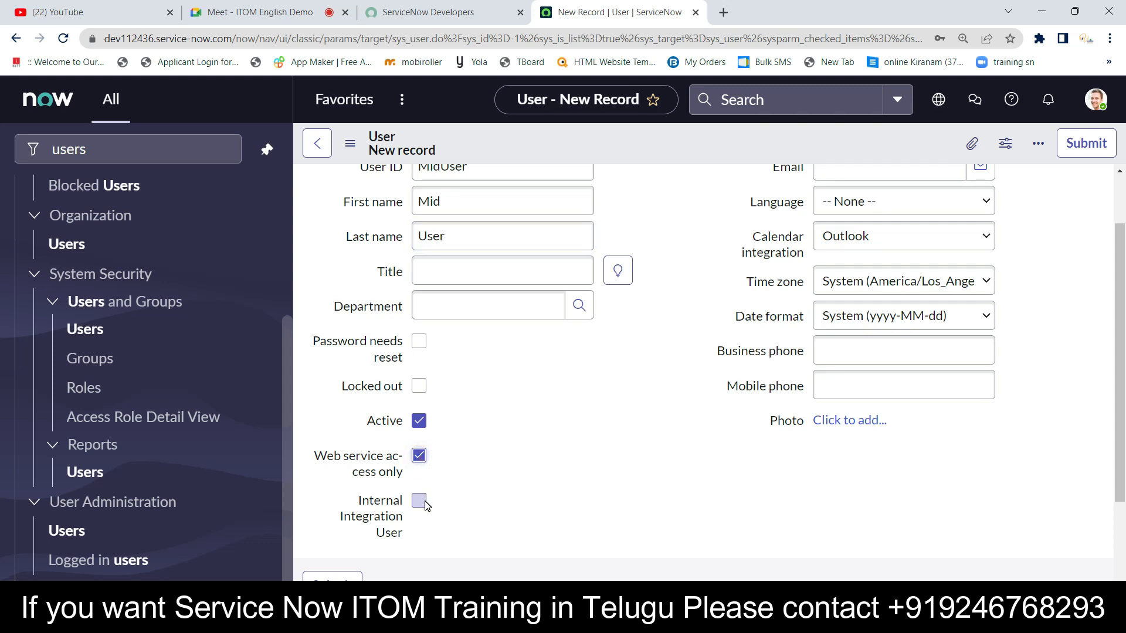
click(419, 502)
click(423, 503)
scroll(500, 474, down, 2)
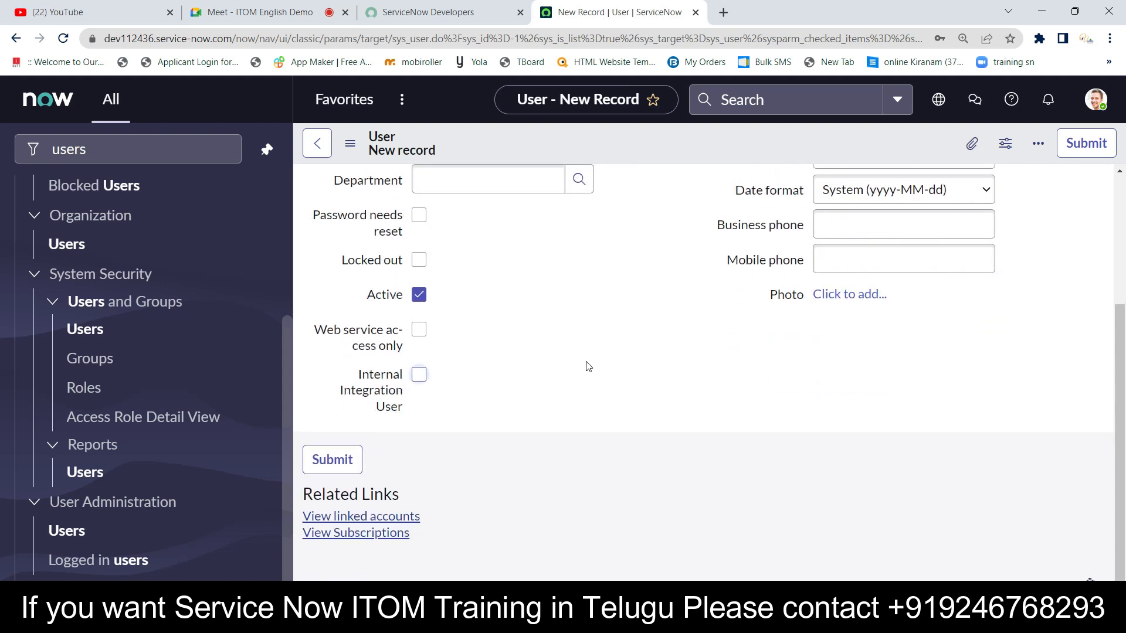
scroll(586, 367, up, 4)
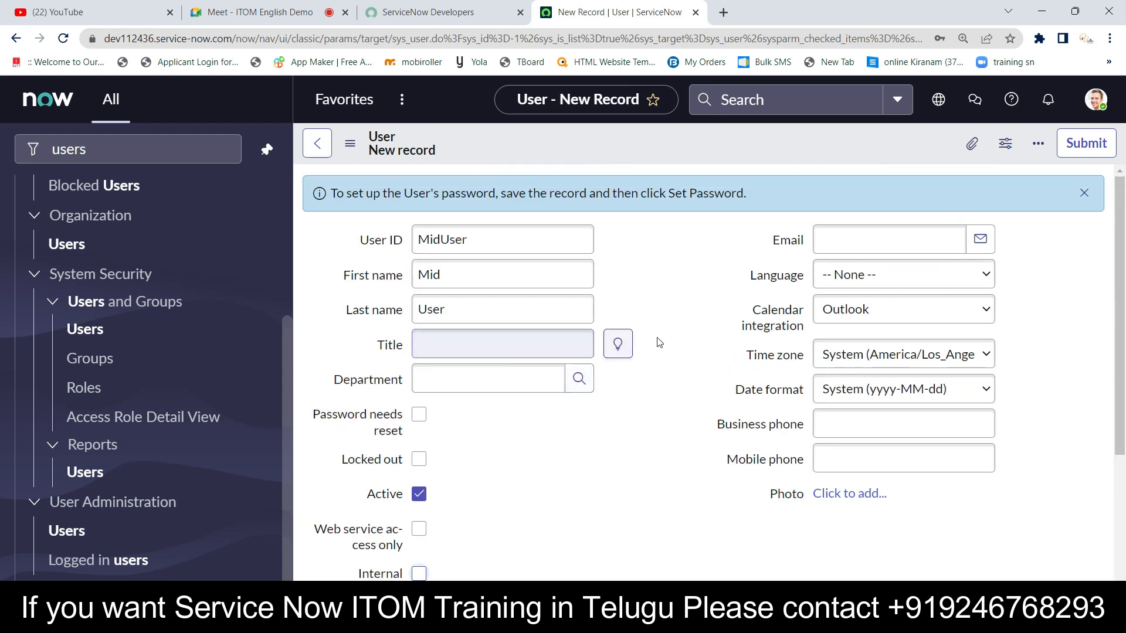
click(1084, 193)
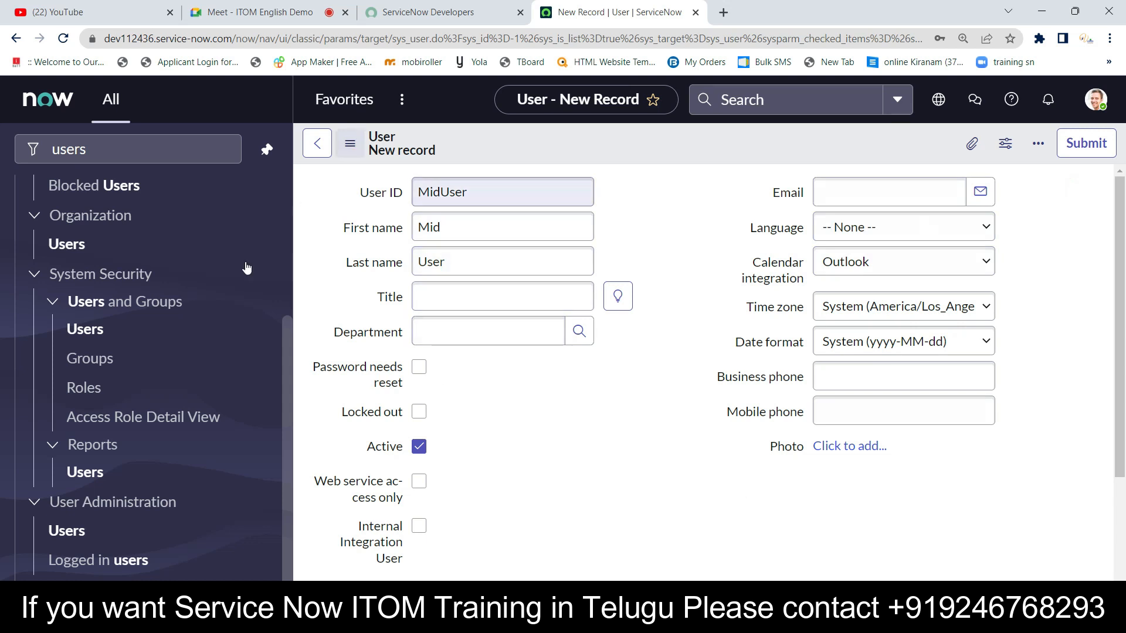
click(420, 370)
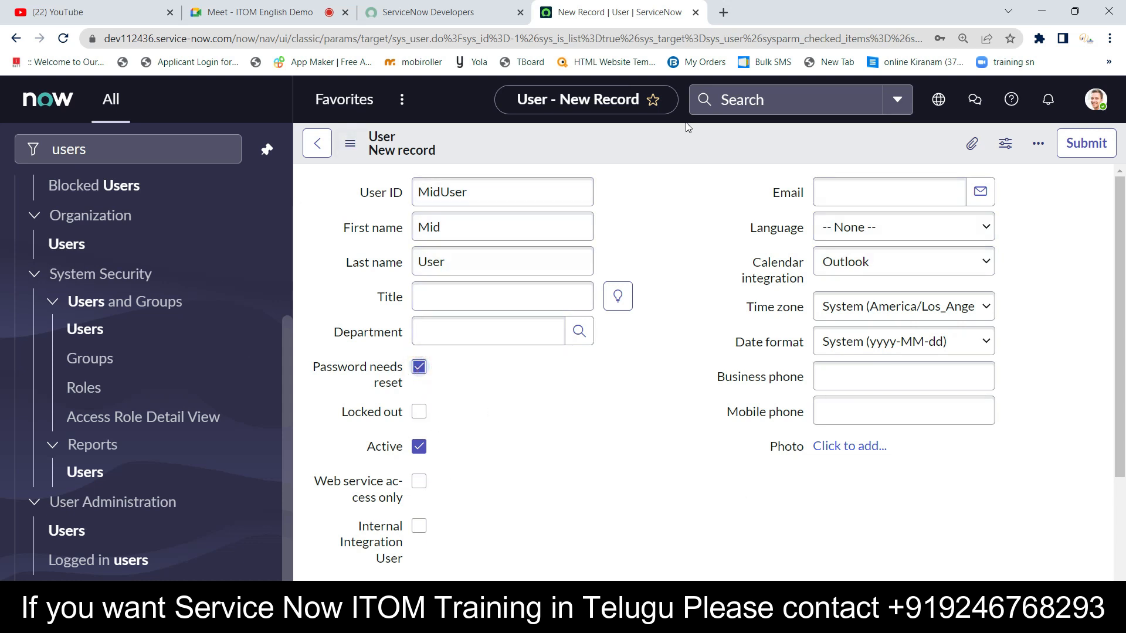
right_click(657, 143)
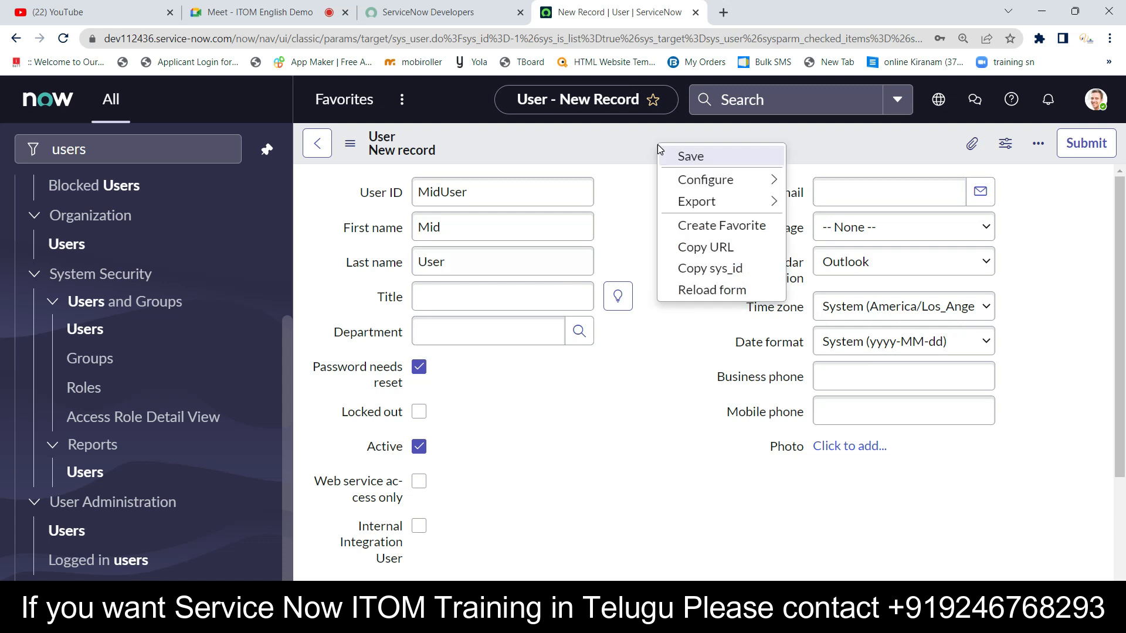
Save the Mid User record and open the Edit Members page for its Roles.
click(695, 157)
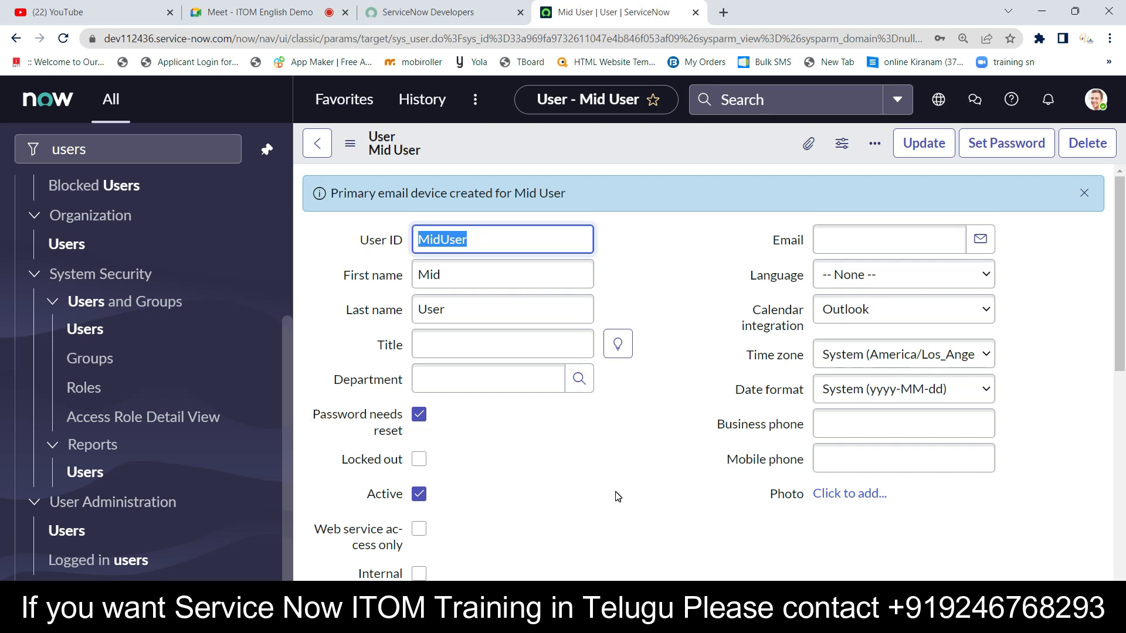
scroll(613, 495, down, 6)
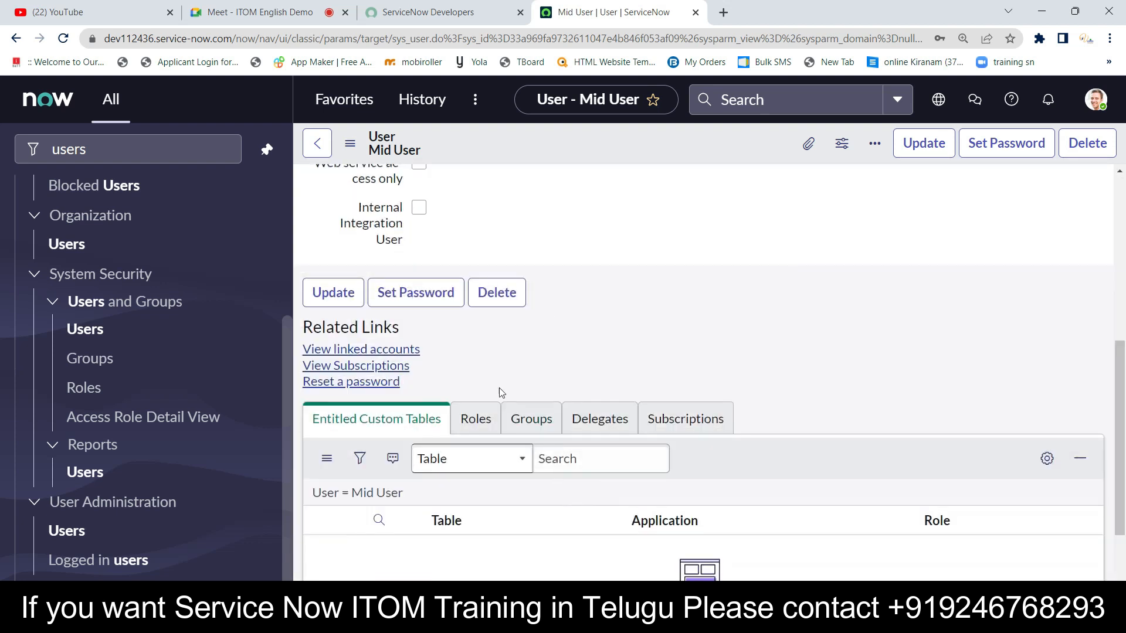
click(470, 426)
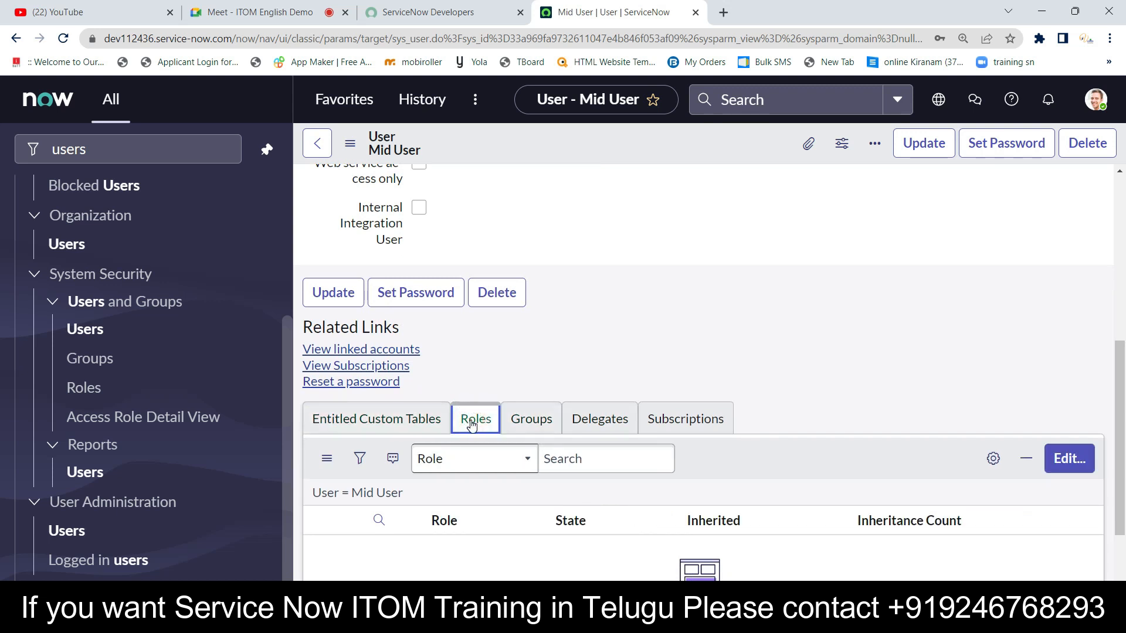
click(1070, 463)
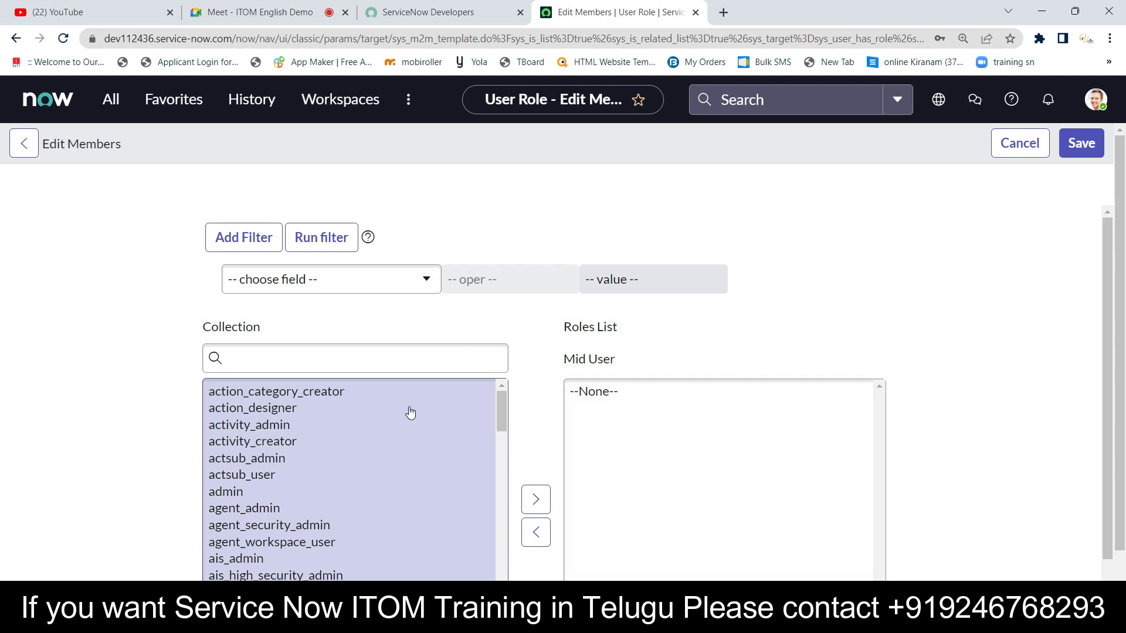
click(383, 360)
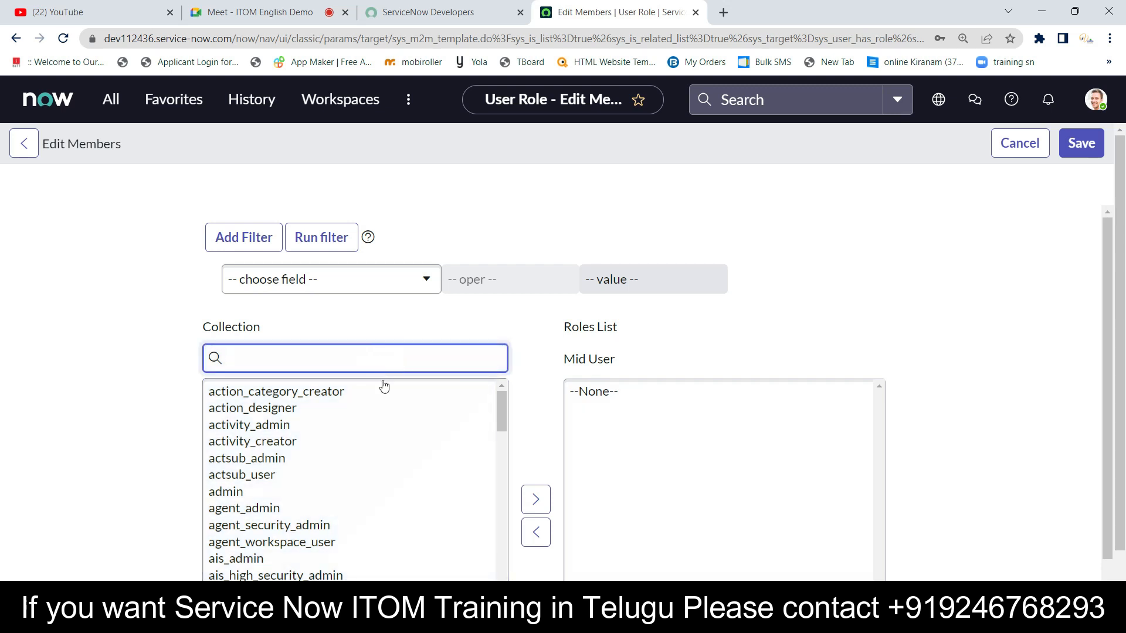
Filter roles by 'mid', add mid_server to Mid User, save, and dismiss the notifications.
text(mid)
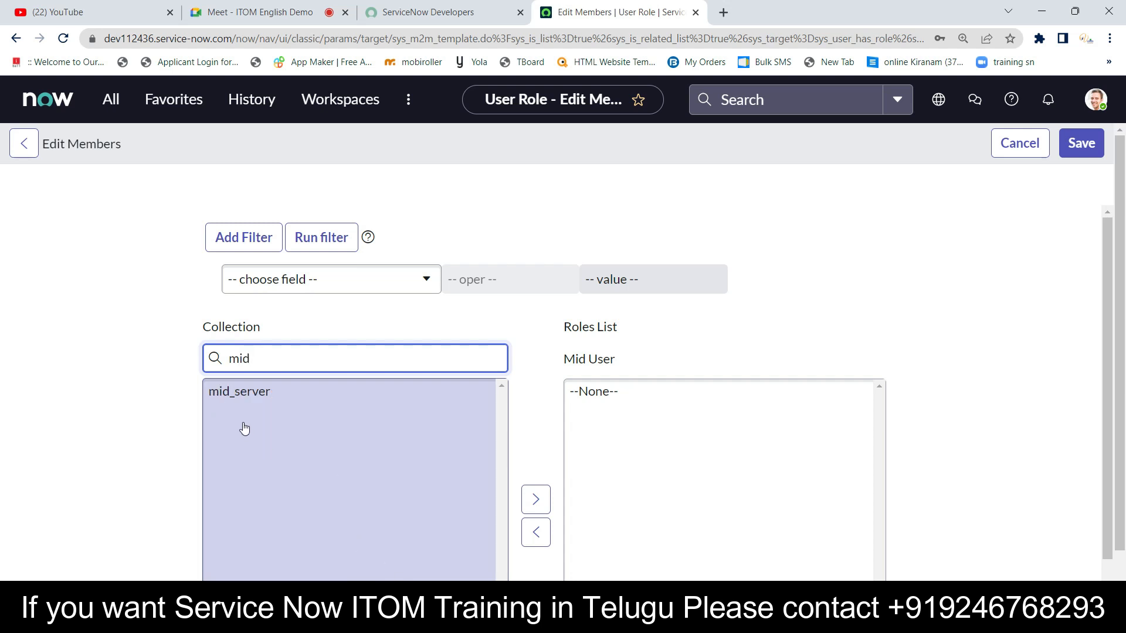
click(257, 392)
scroll(254, 389, down, 1)
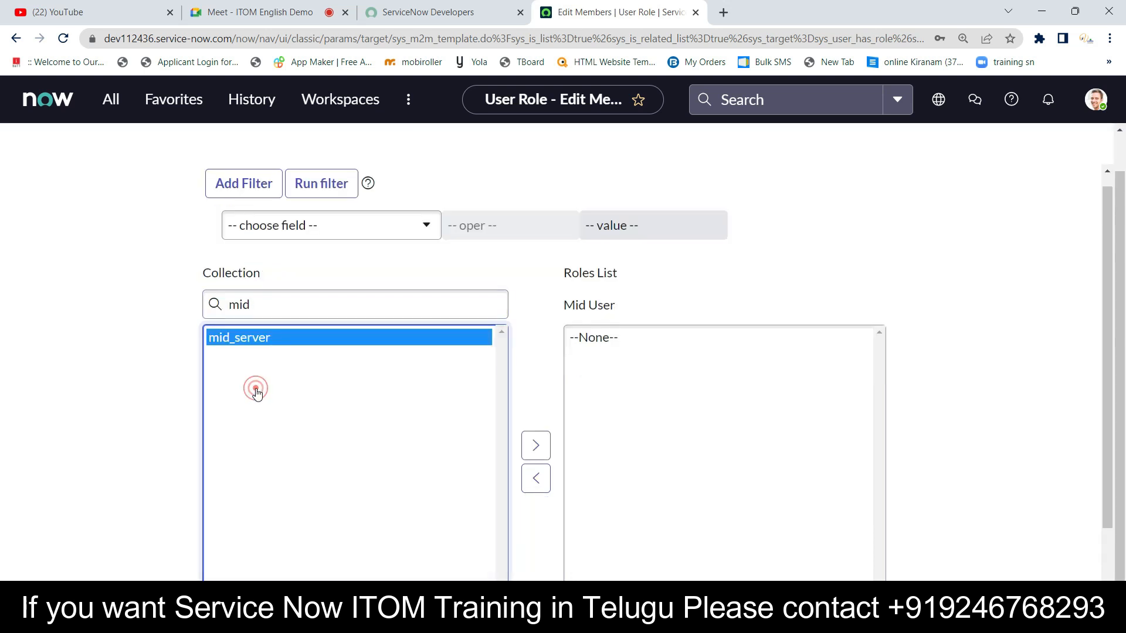
click(534, 447)
scroll(675, 407, down, 2)
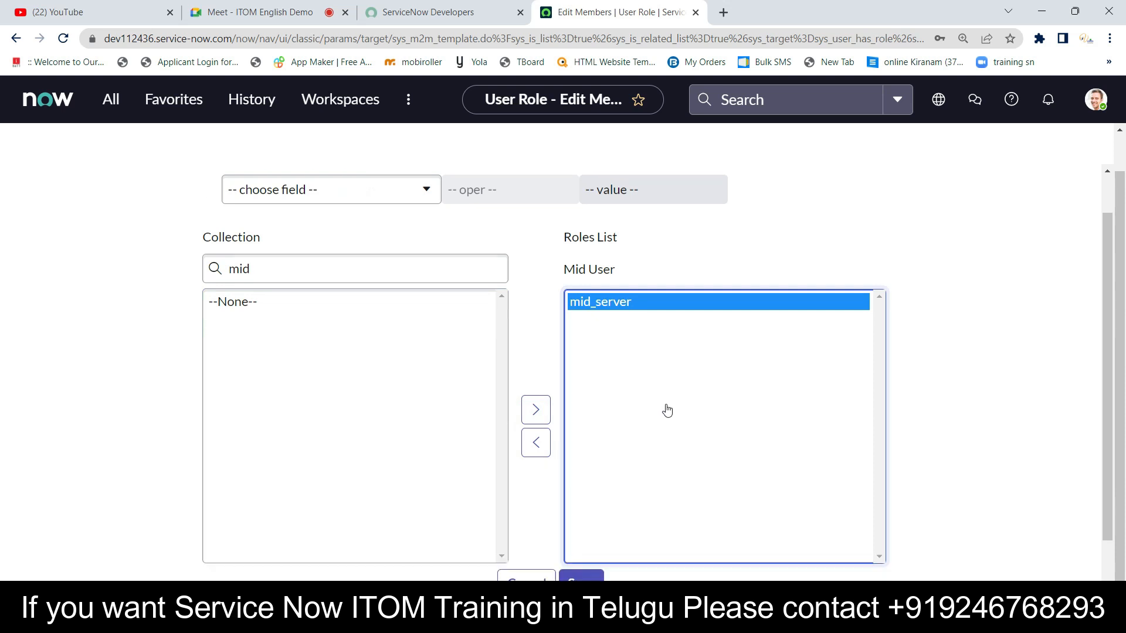
click(591, 525)
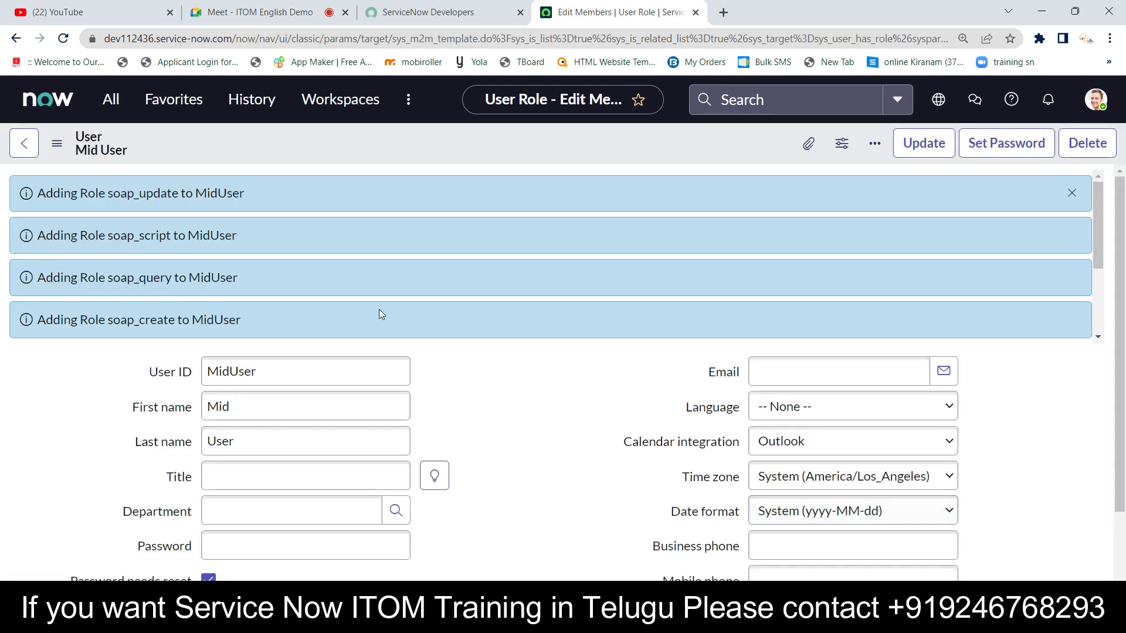
click(1072, 193)
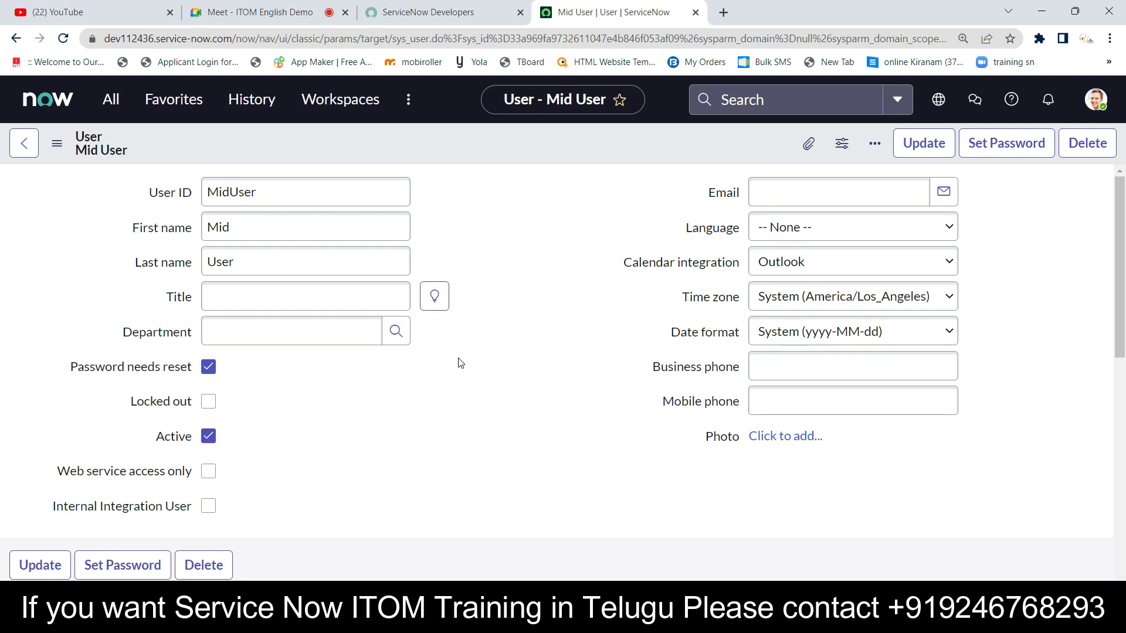
Search for and launch Notepad from the Start menu, moving its window lower.
key(super)
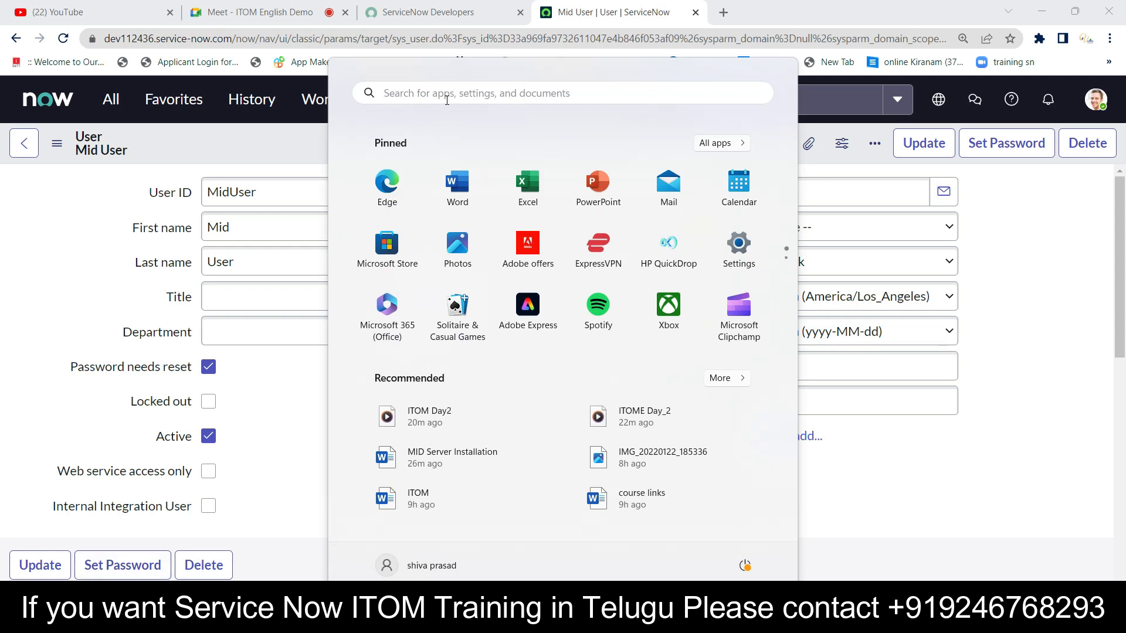
click(447, 99)
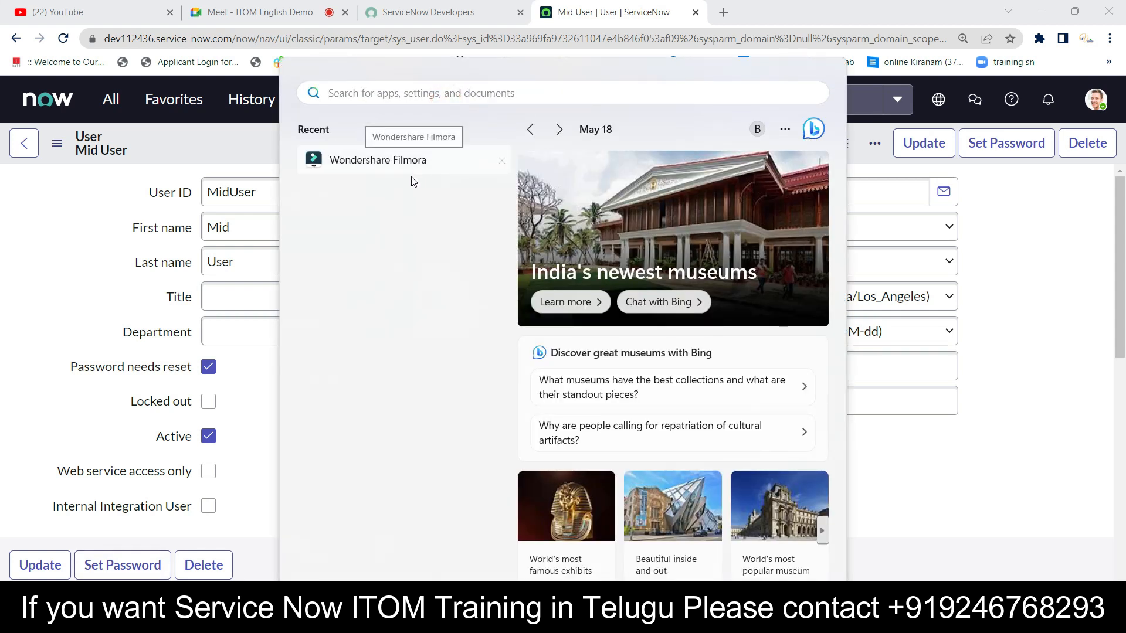
text(not)
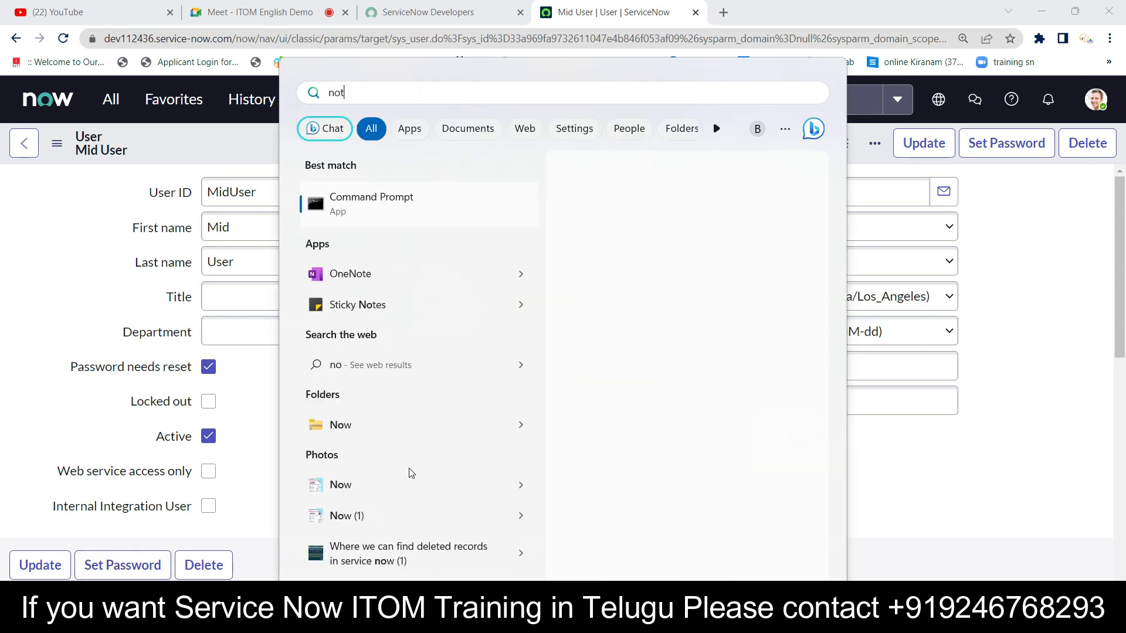
text(e)
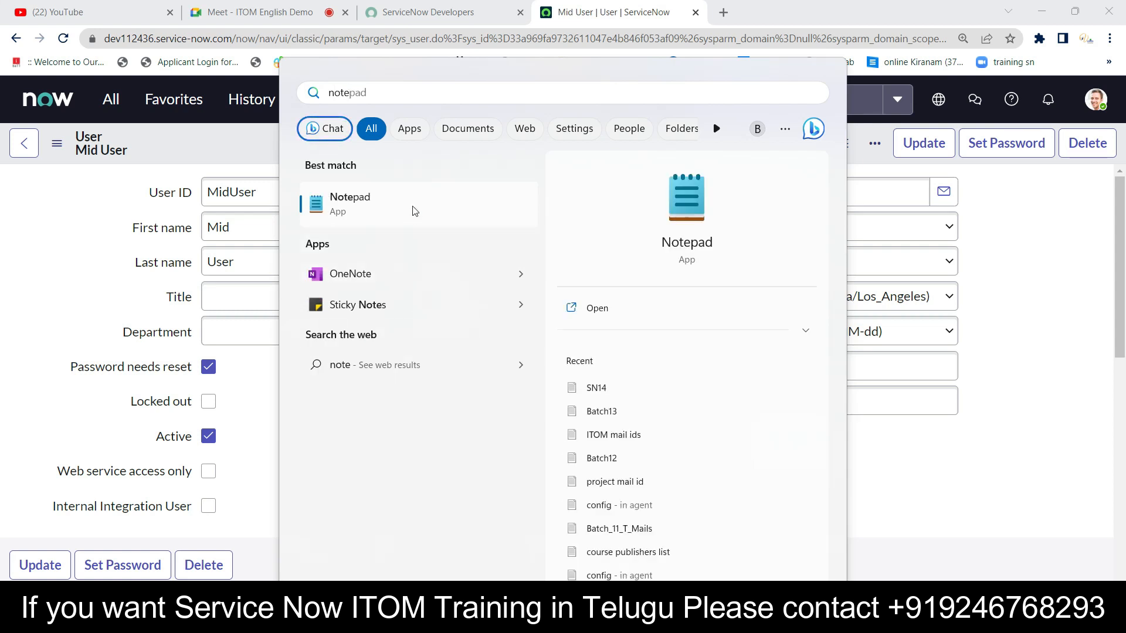
click(414, 210)
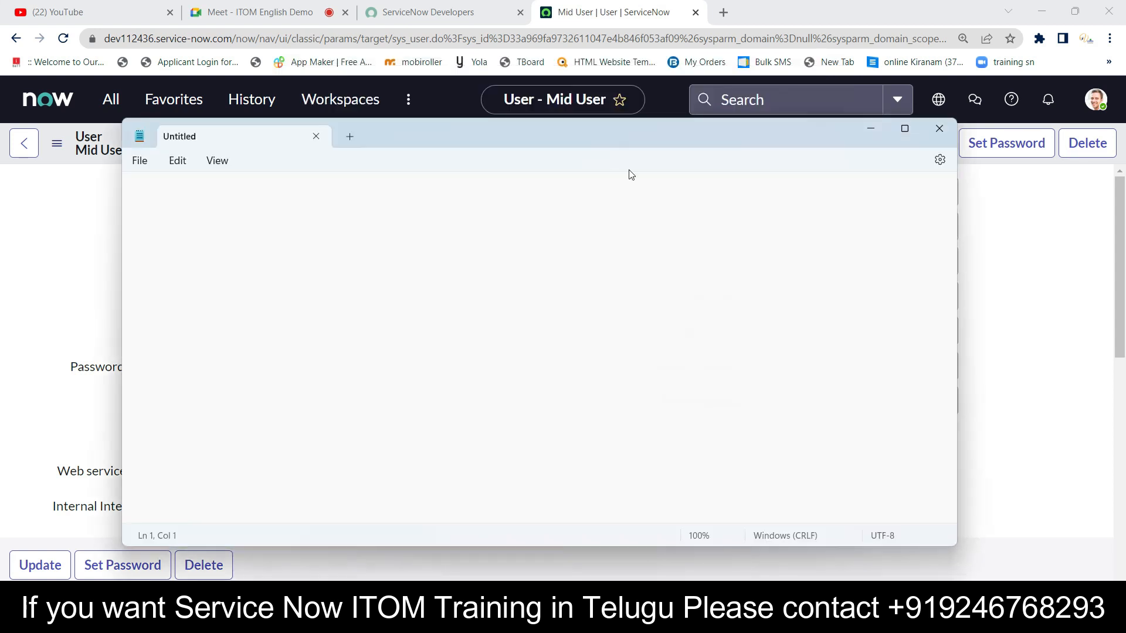
drag(790, 133, 790, 225)
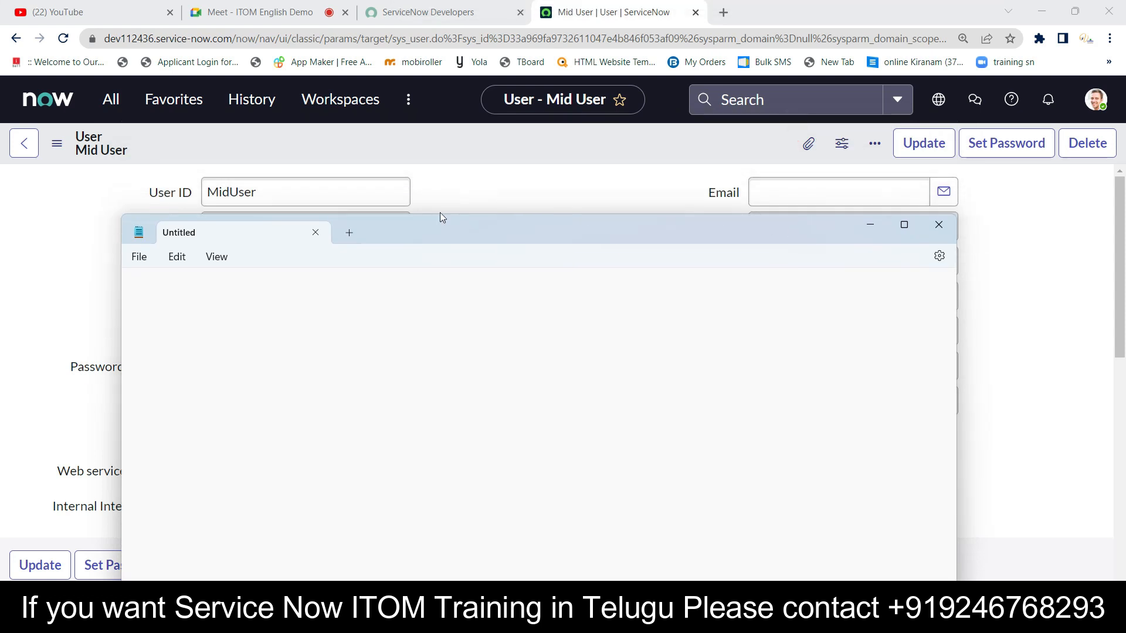
Copy the User ID MidUser into the Notepad note, then minimize Notepad.
click(303, 193)
double_click(302, 192)
key(ctrl+c)
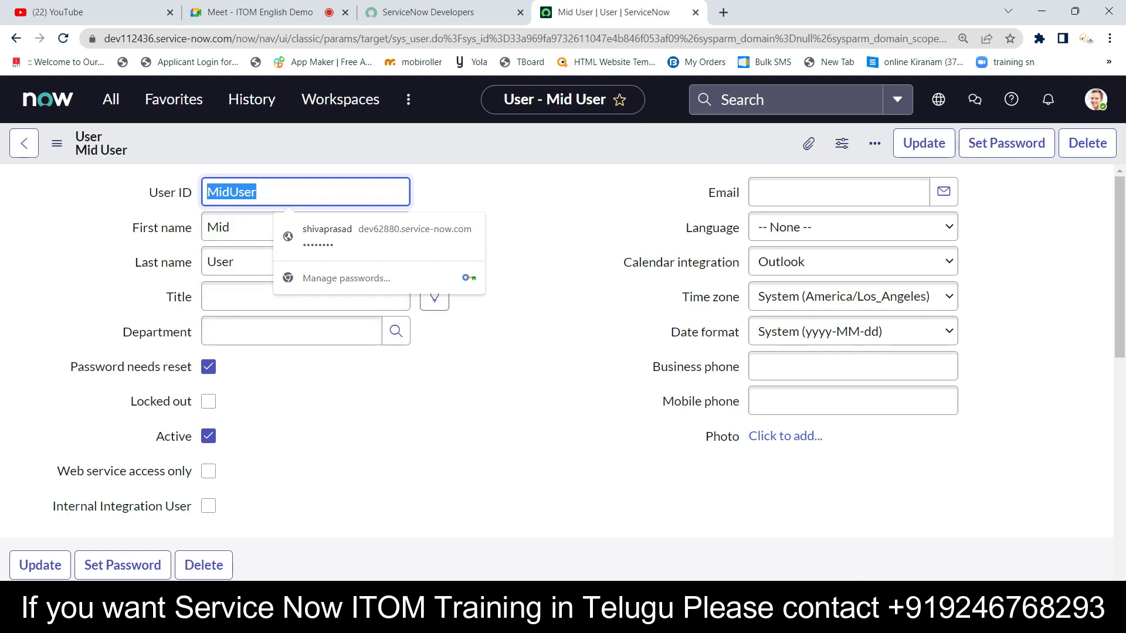
key(alt+Tab)
key(ctrl+v)
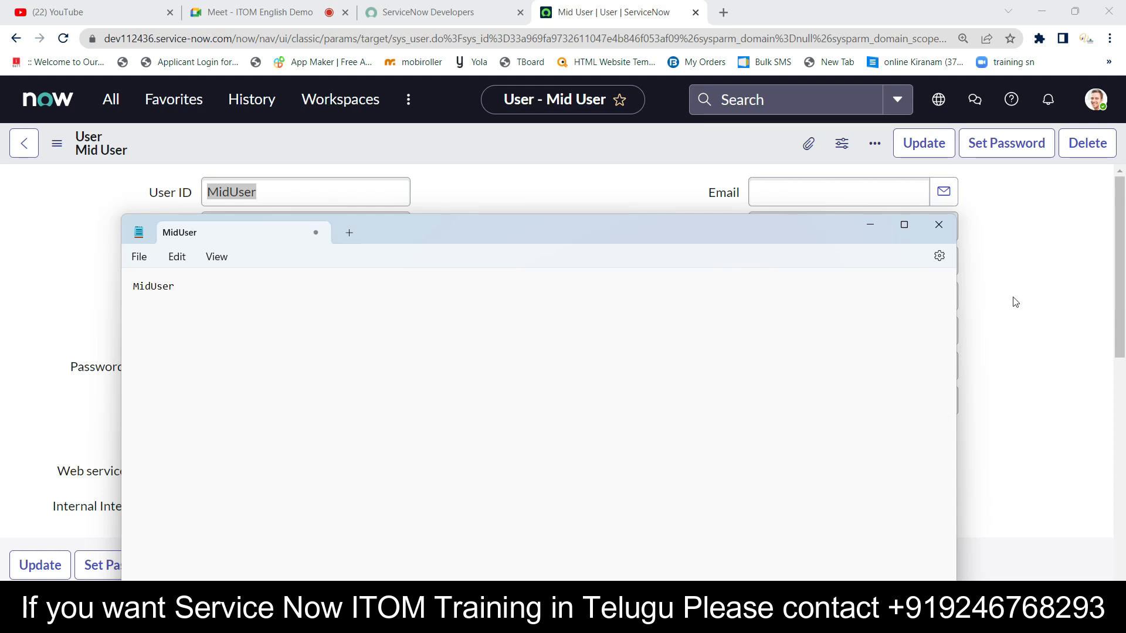
click(871, 226)
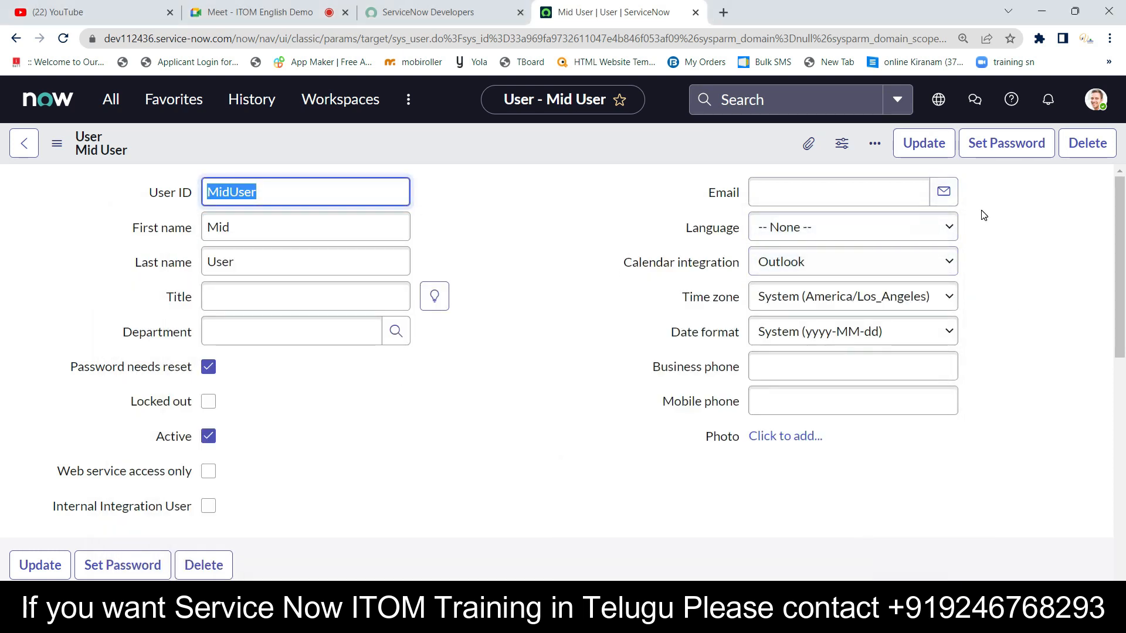
Generate and save a password for Mid User, pasting it into the Notepad note.
click(990, 147)
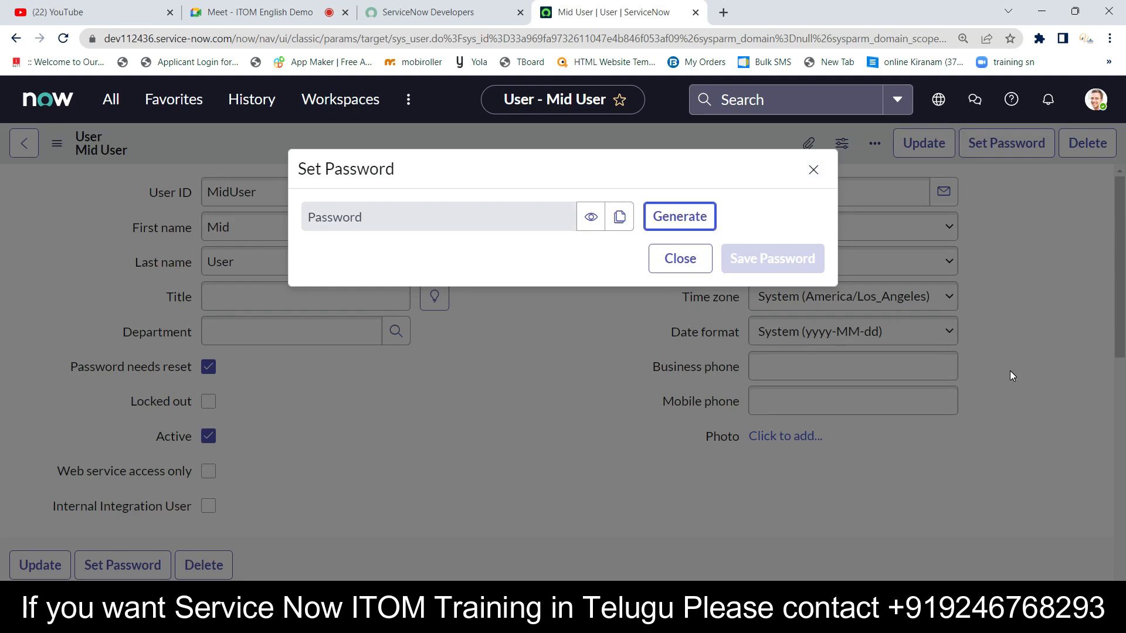
click(680, 216)
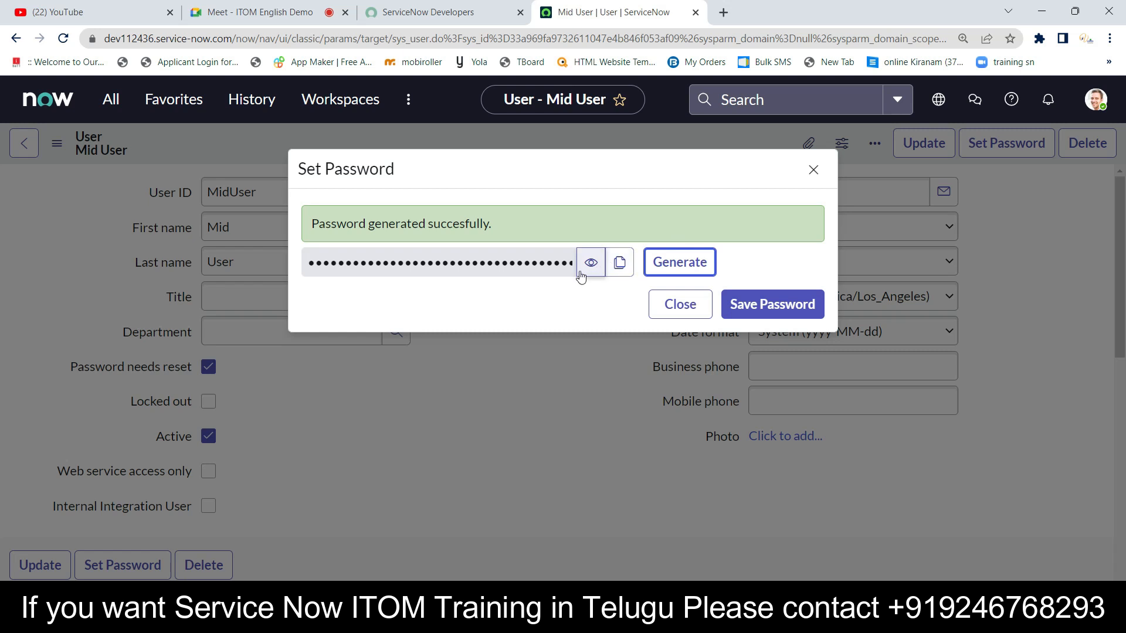
click(621, 270)
click(745, 310)
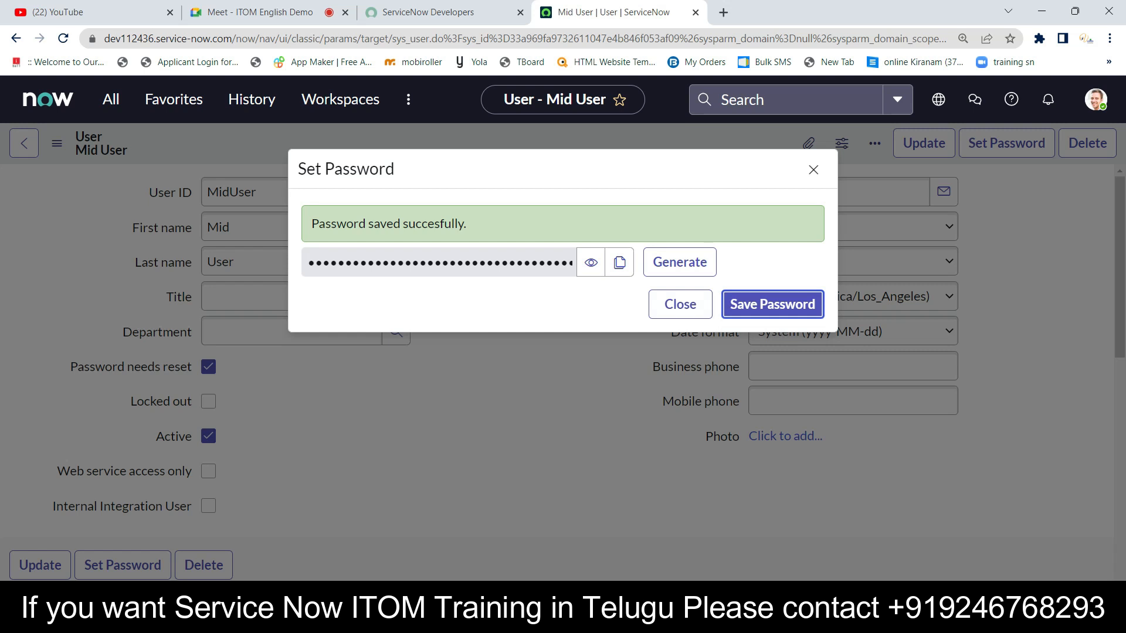
key(alt+Tab)
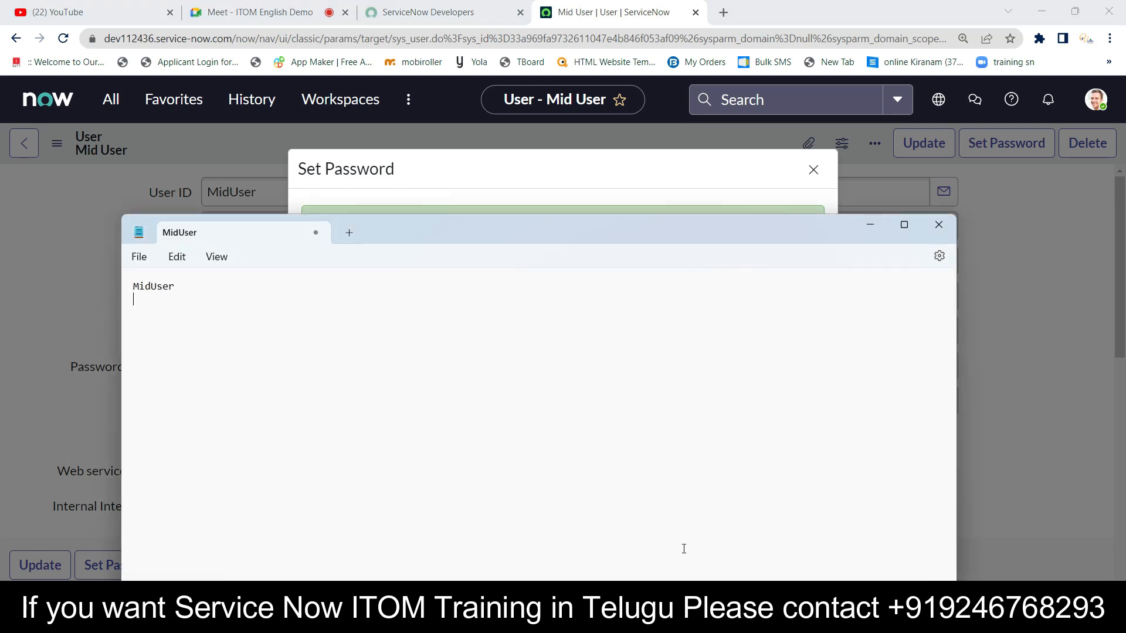
key(ctrl+v)
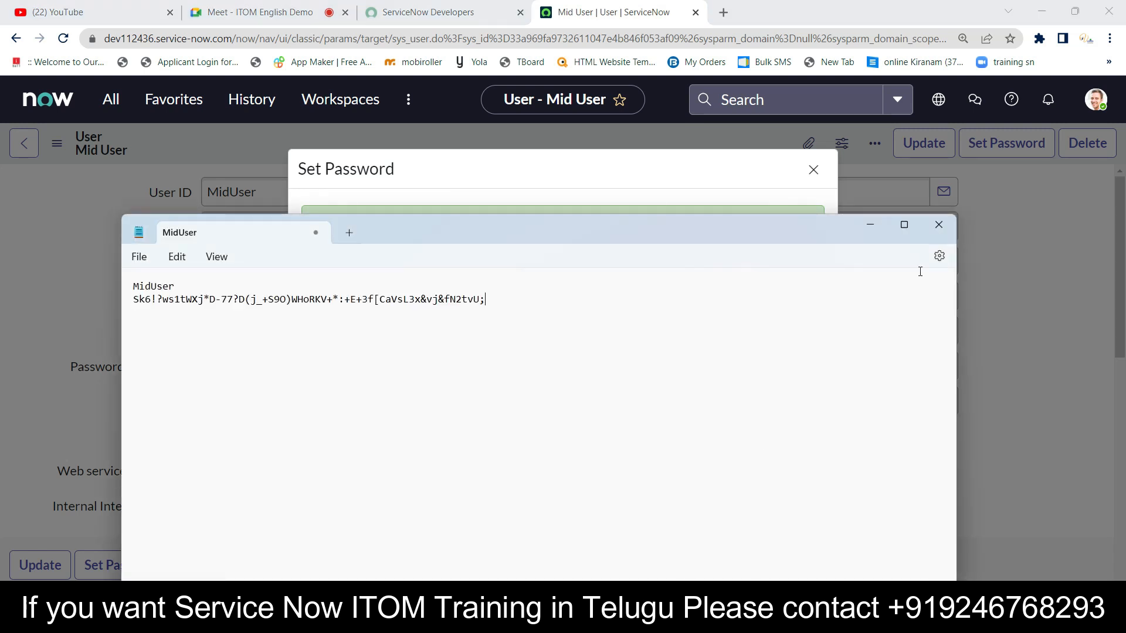
click(872, 224)
click(692, 308)
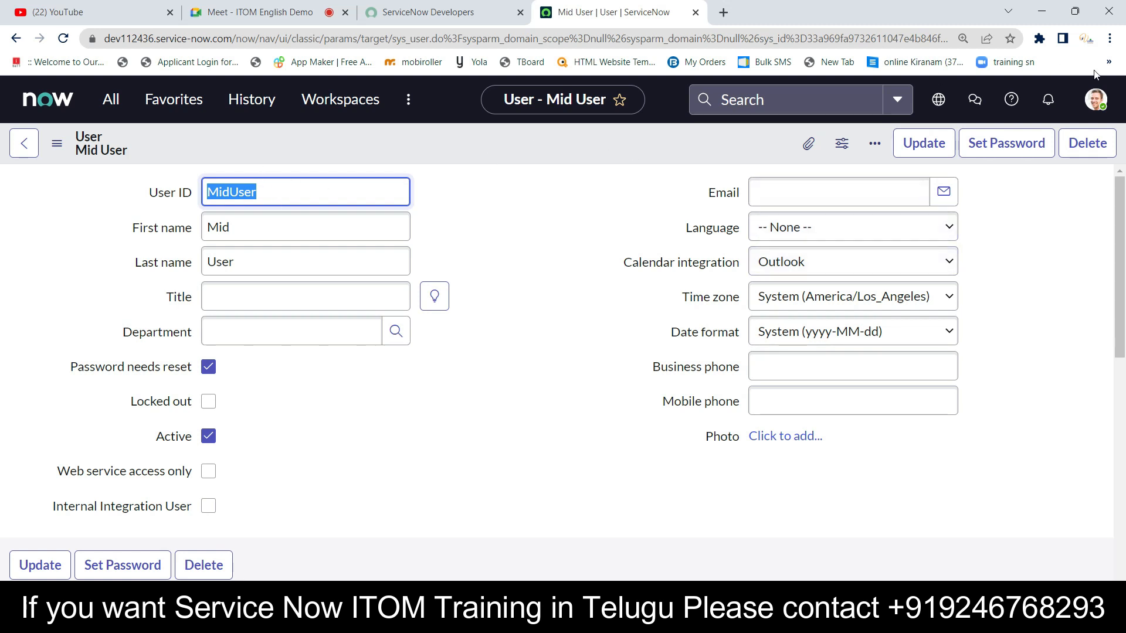
Log out of the administrator session from the avatar profile menu.
click(1095, 99)
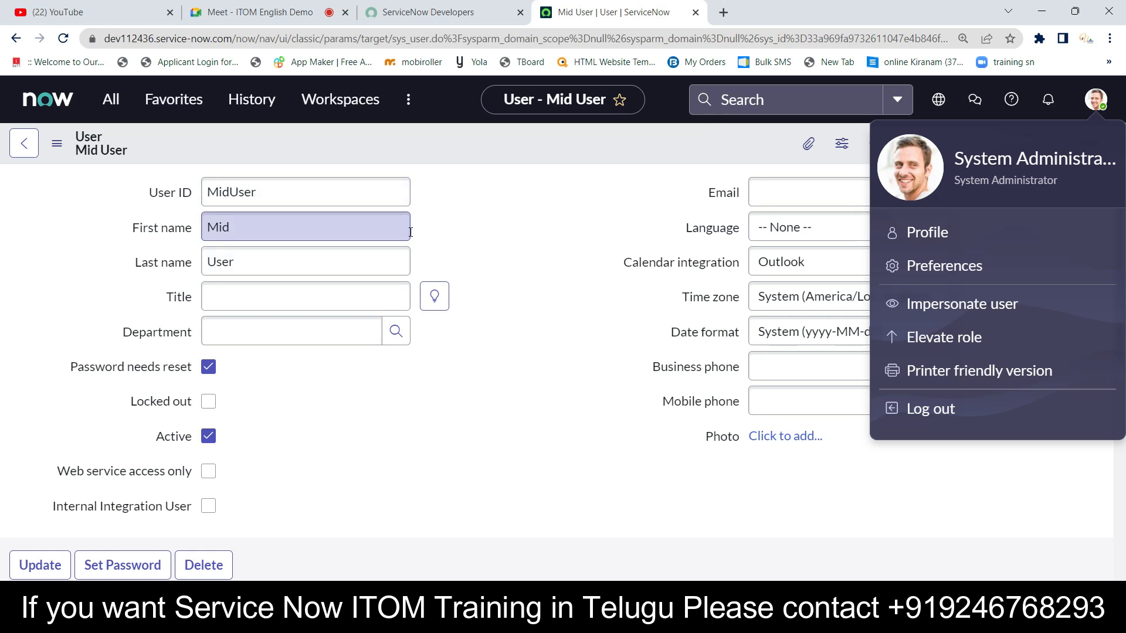
click(910, 416)
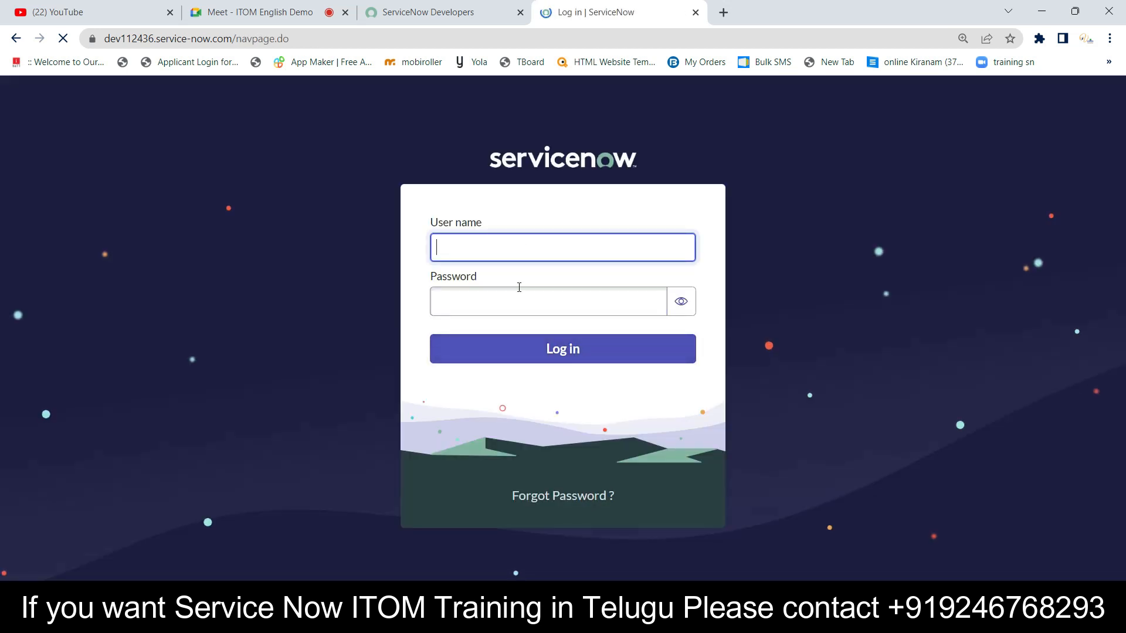
Sign in as MidUser with the password and user name copied from Notepad, accepting the analytics notice.
click(510, 303)
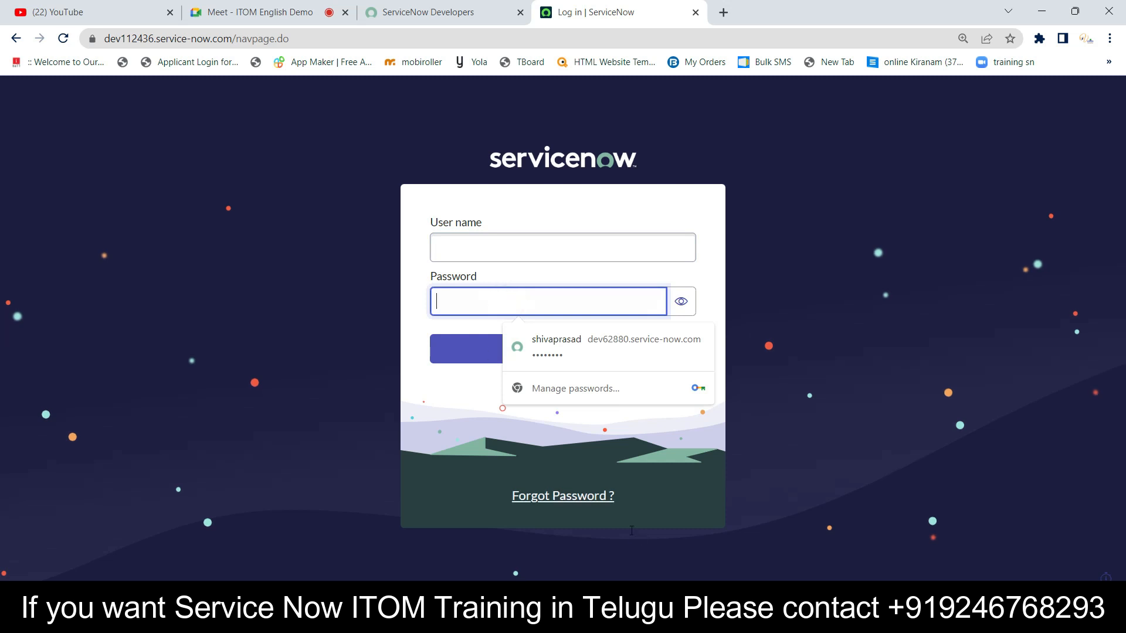
key(ctrl+v)
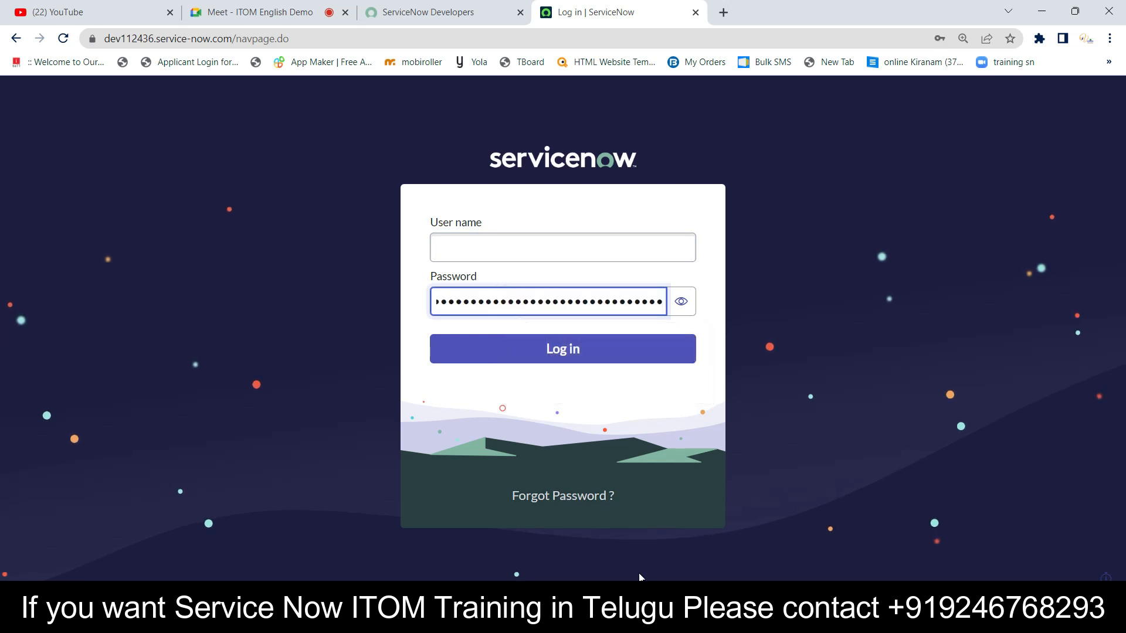
click(521, 248)
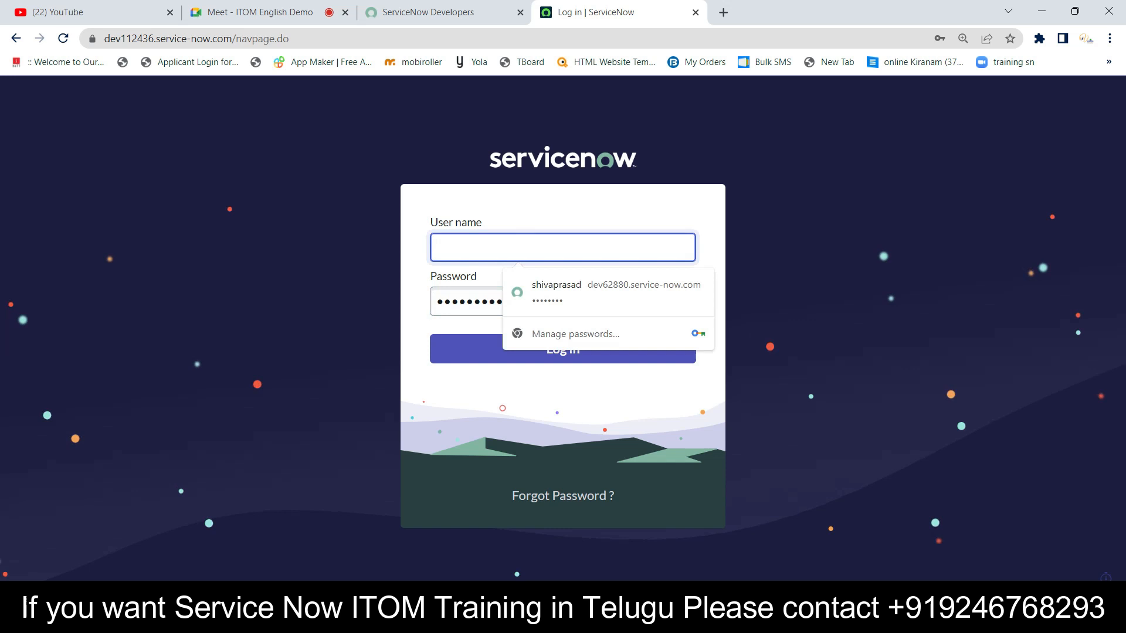
key(alt+Tab)
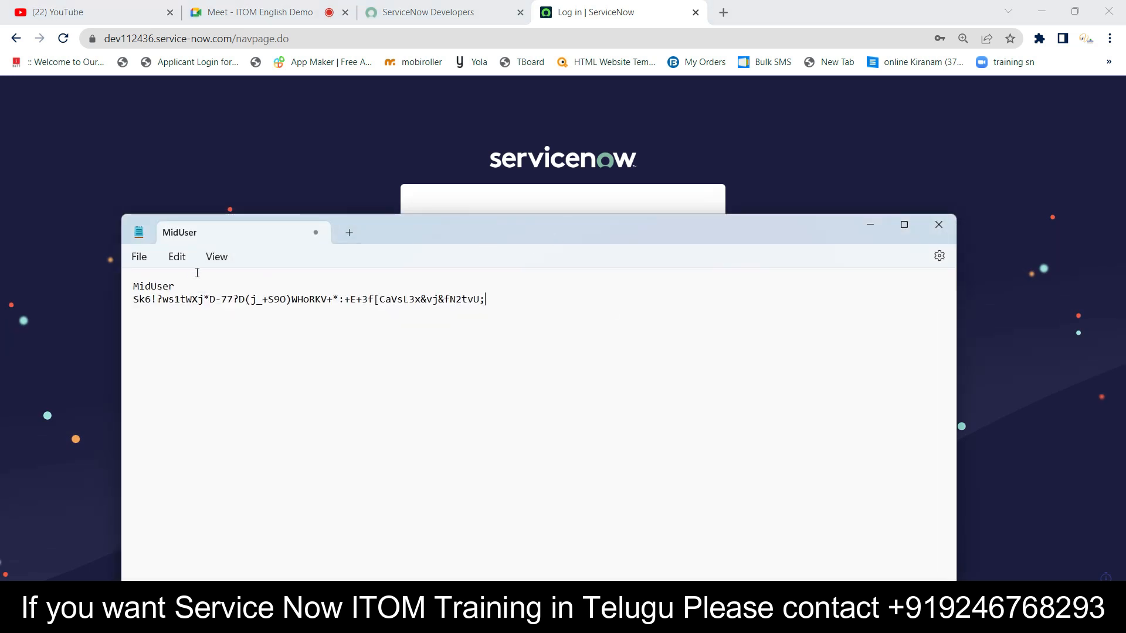
double_click(146, 286)
key(ctrl+c)
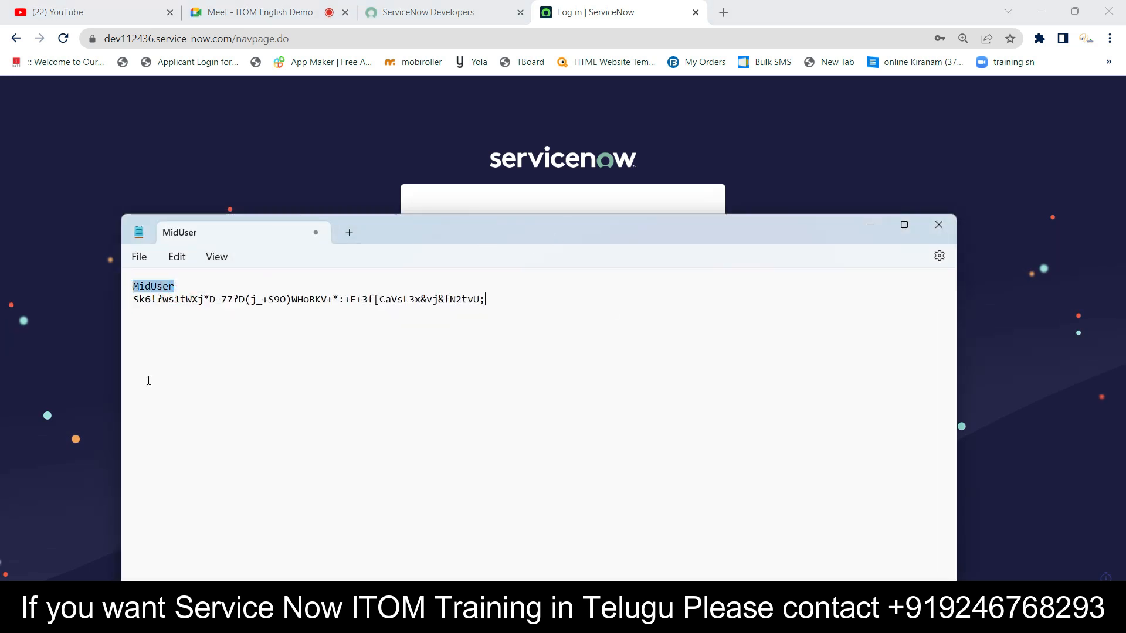
key(alt+Tab)
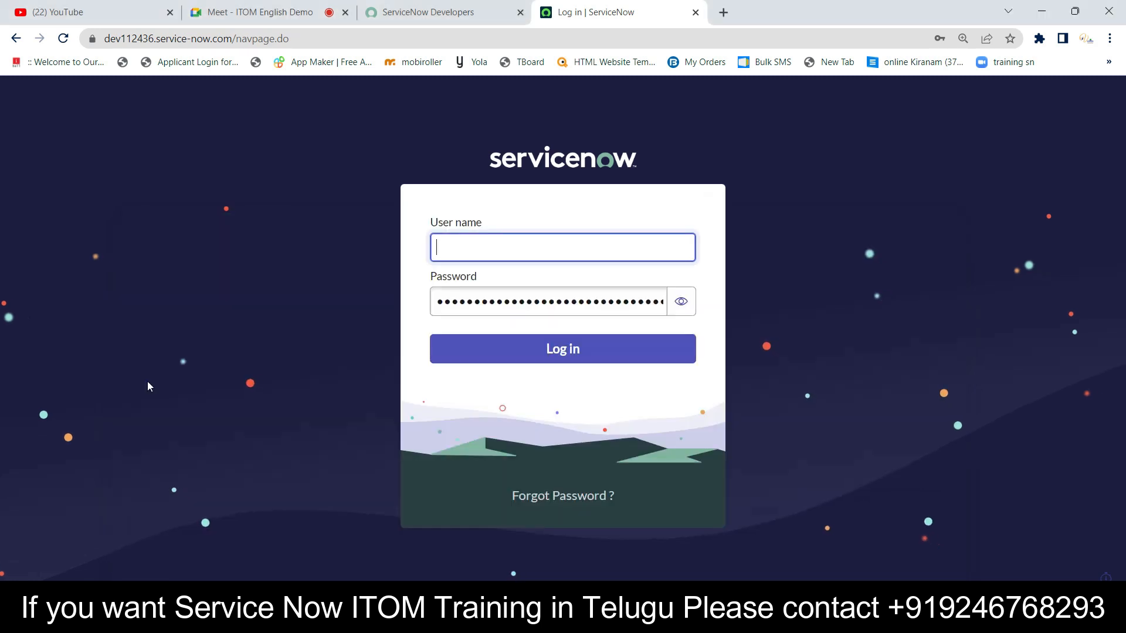
key(ctrl+v)
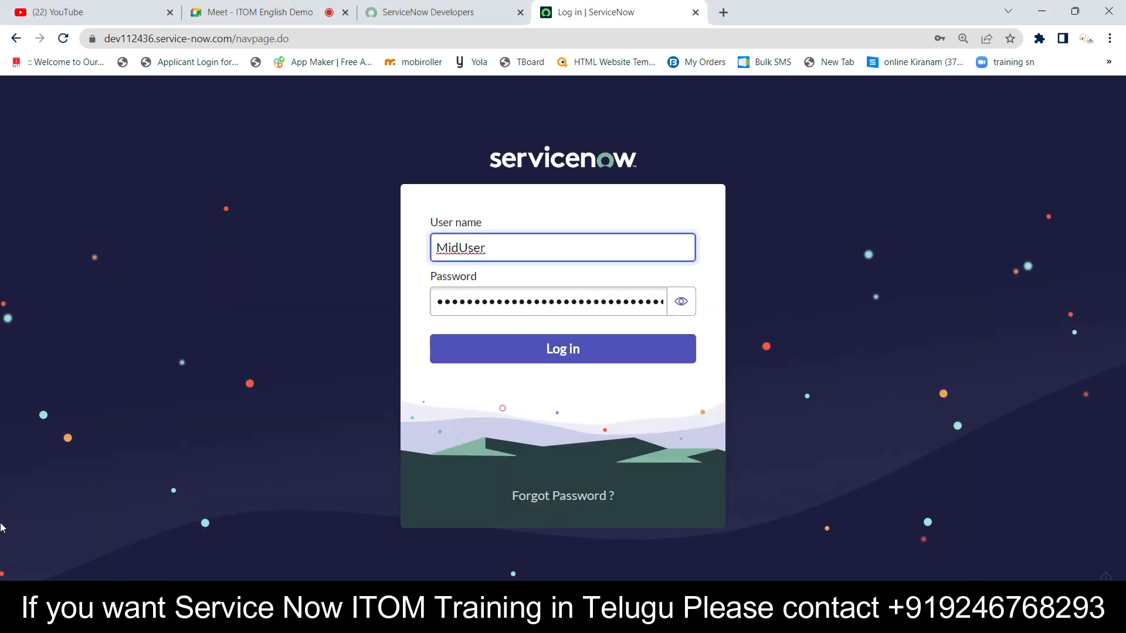
click(497, 363)
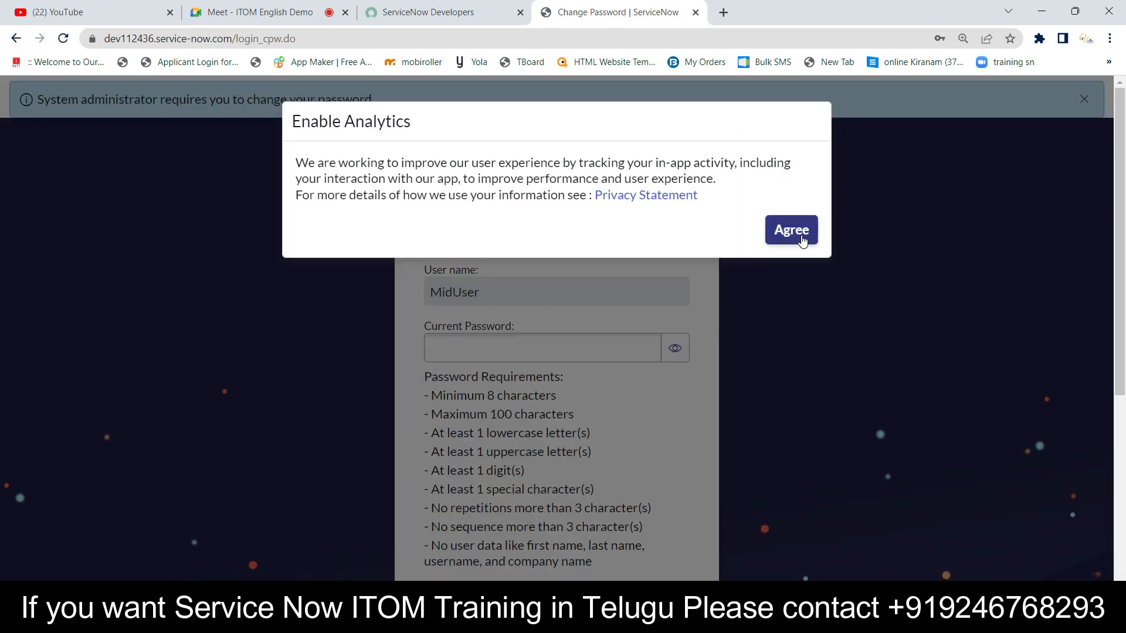
click(802, 242)
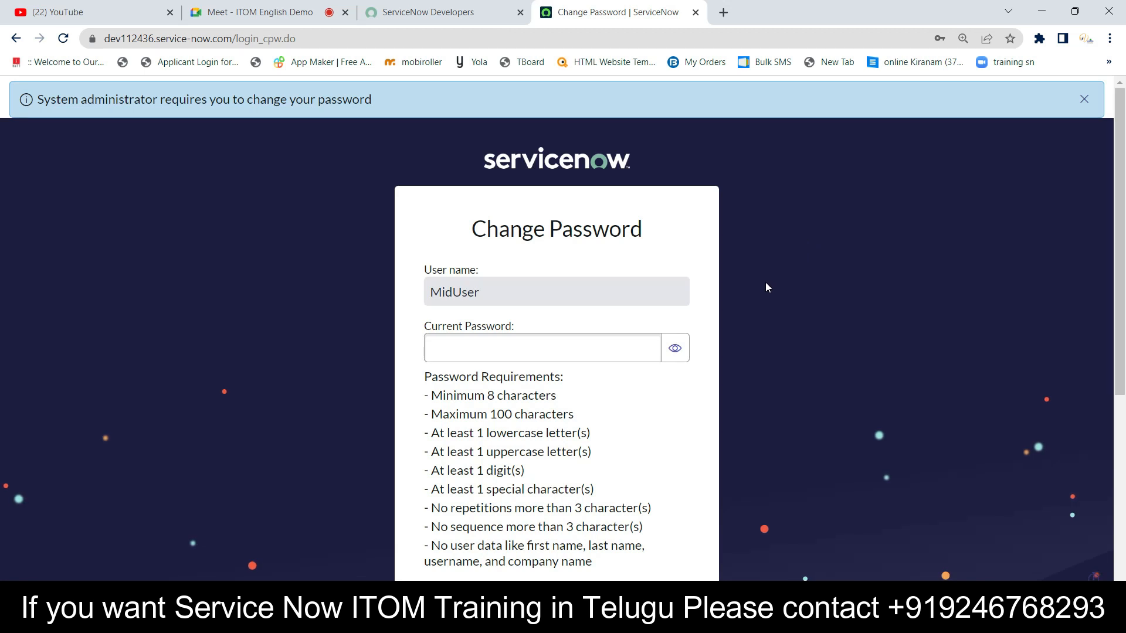
Paste the current password from the Notepad note into the Change Password form.
click(500, 351)
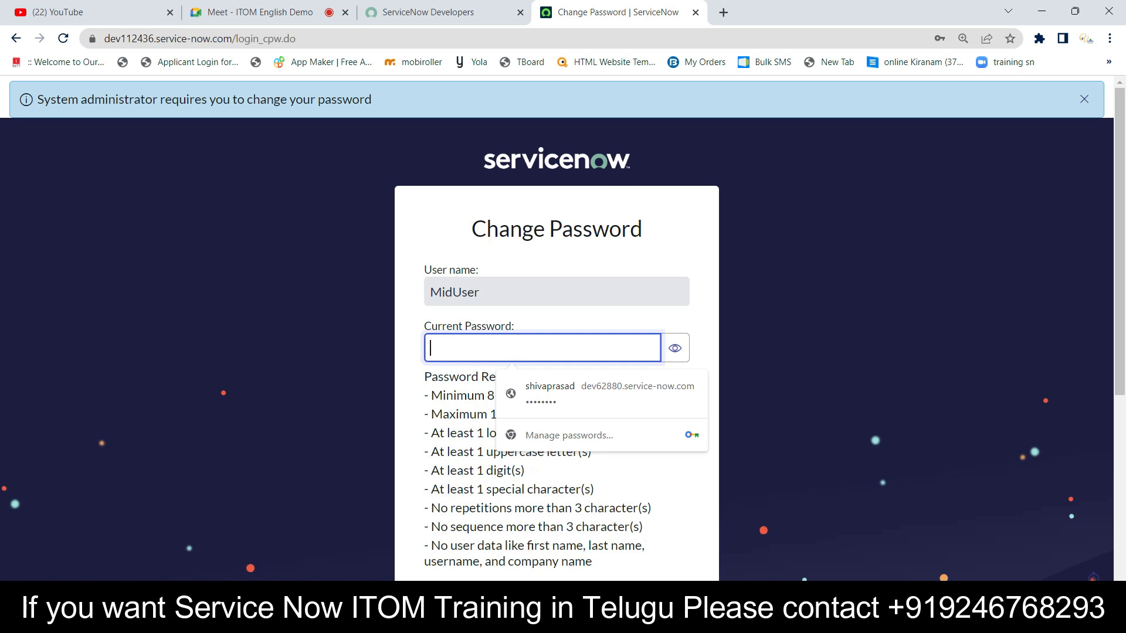
click(595, 619)
double_click(201, 352)
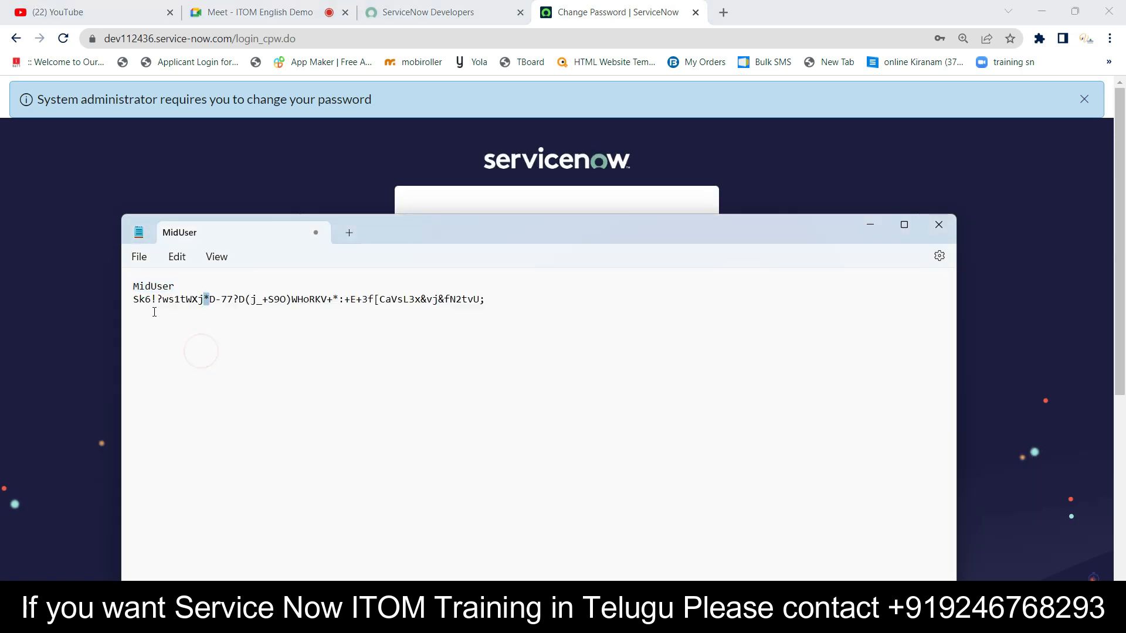
drag(134, 300, 485, 305)
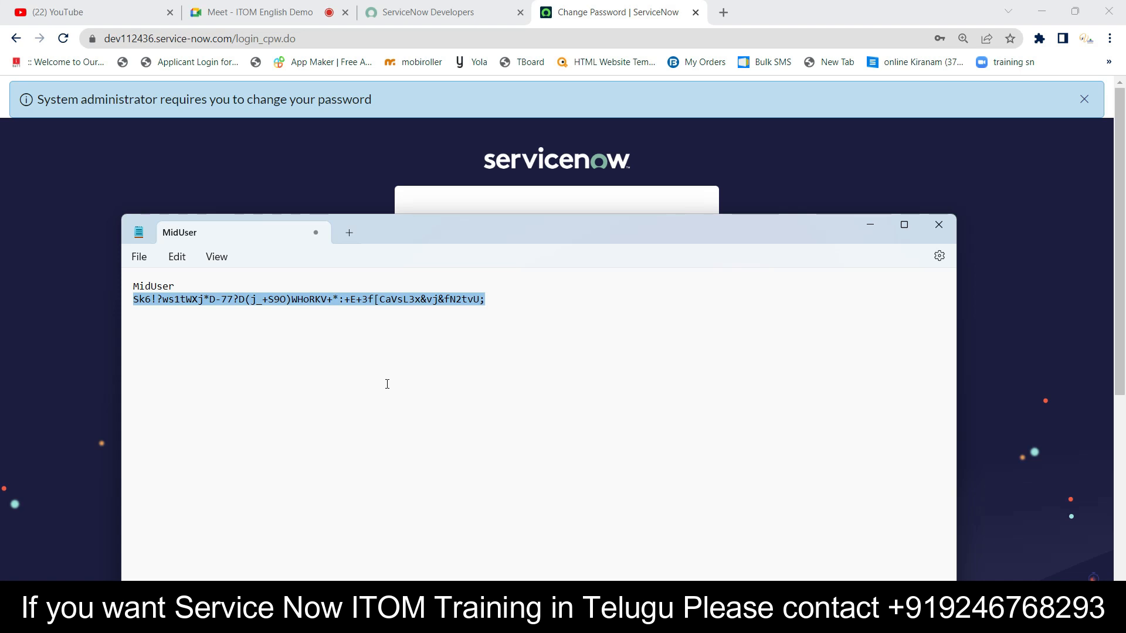
key(alt+Tab)
key(ctrl+v)
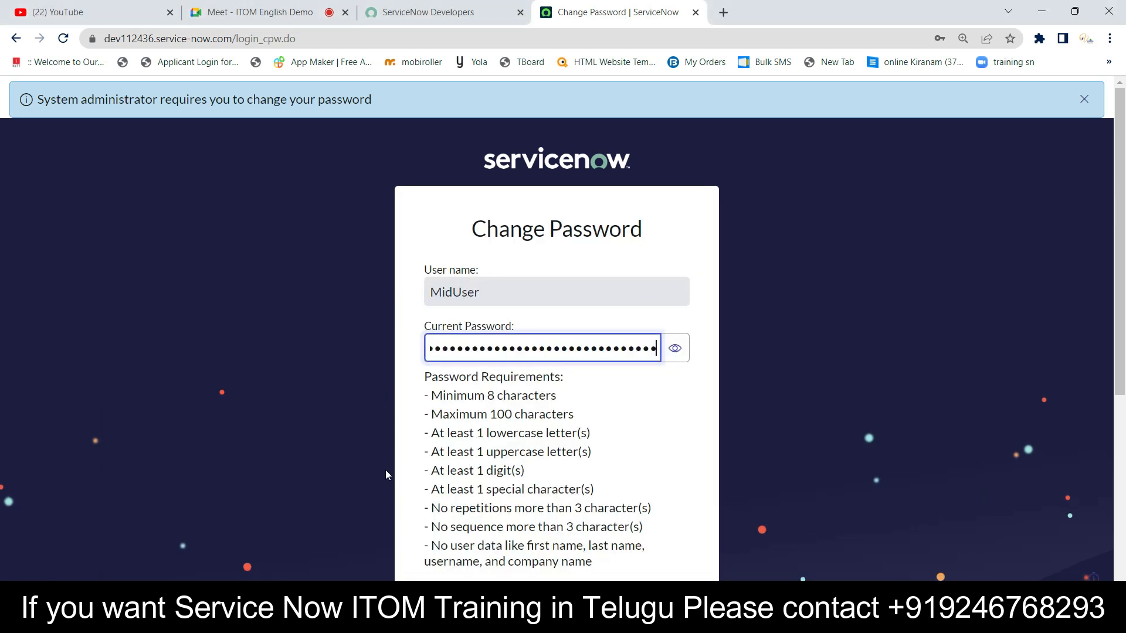
Enter and confirm a new password, then submit the change.
scroll(568, 402, down, 5)
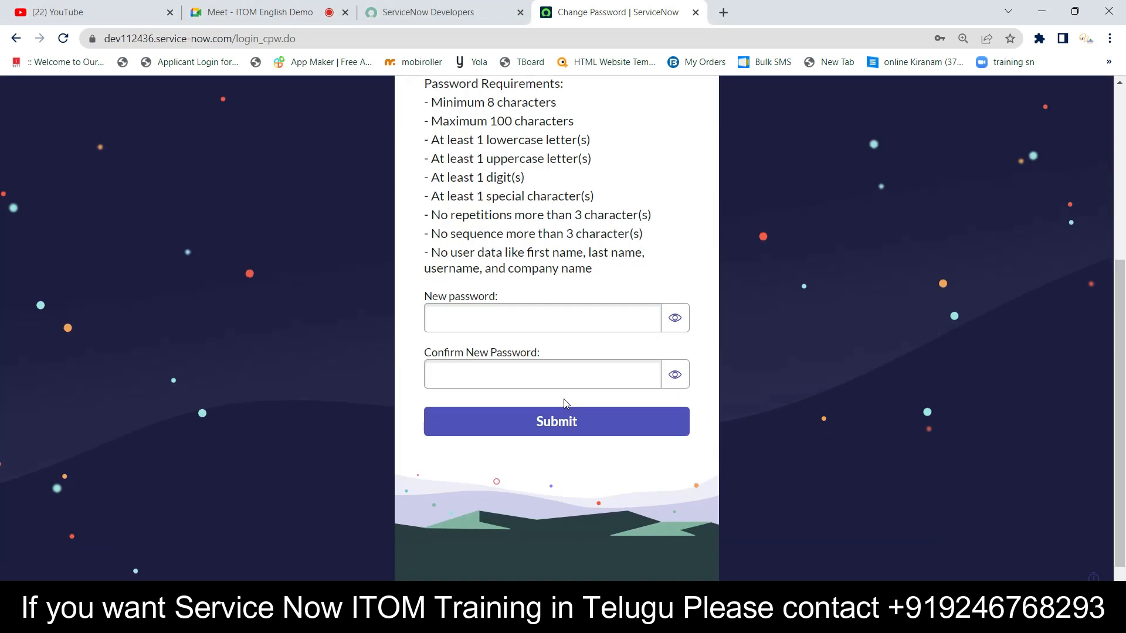
click(505, 321)
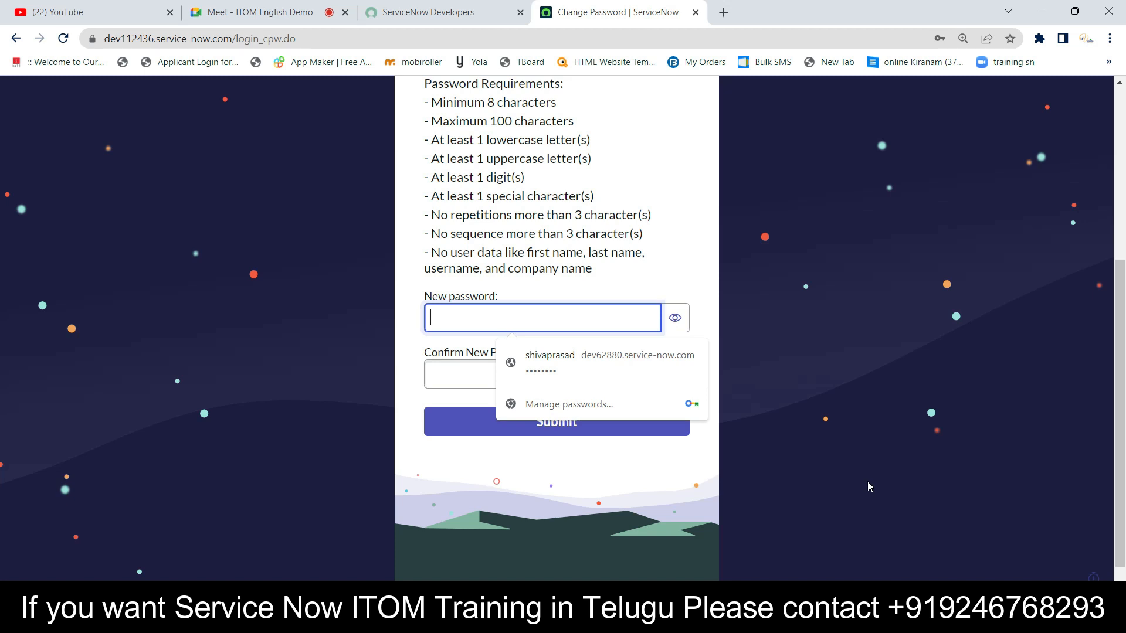
text(•••••)
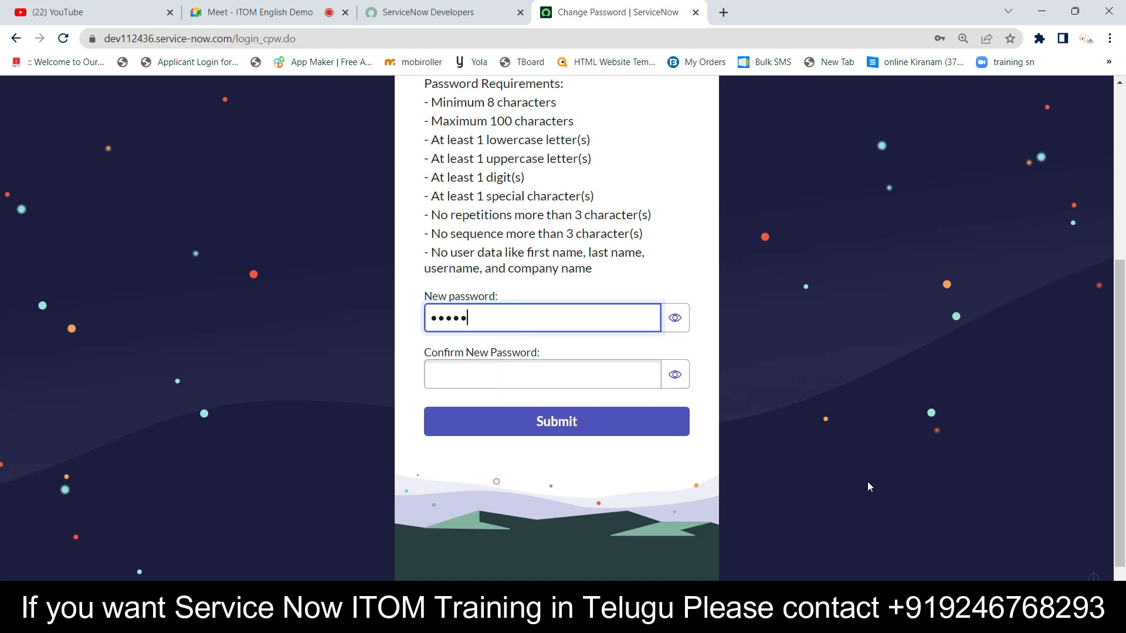
text(••••)
click(642, 374)
text(•••••)
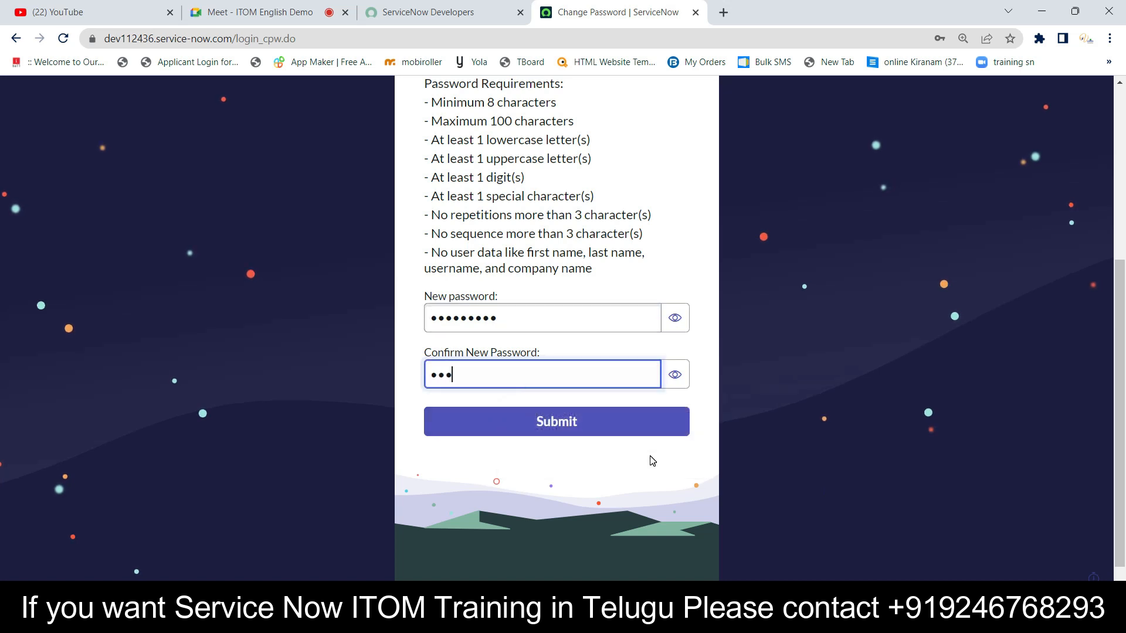
text(••••)
click(546, 321)
text(•)
click(521, 373)
click(526, 423)
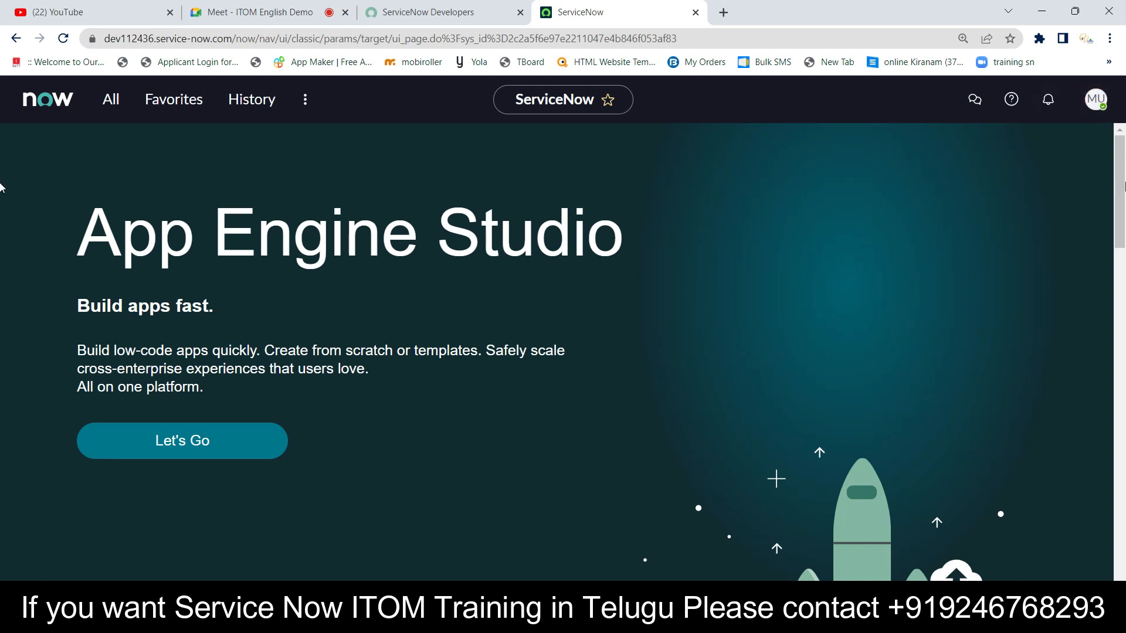
Log the MID user out from the profile menu and close the instance tab.
click(1095, 103)
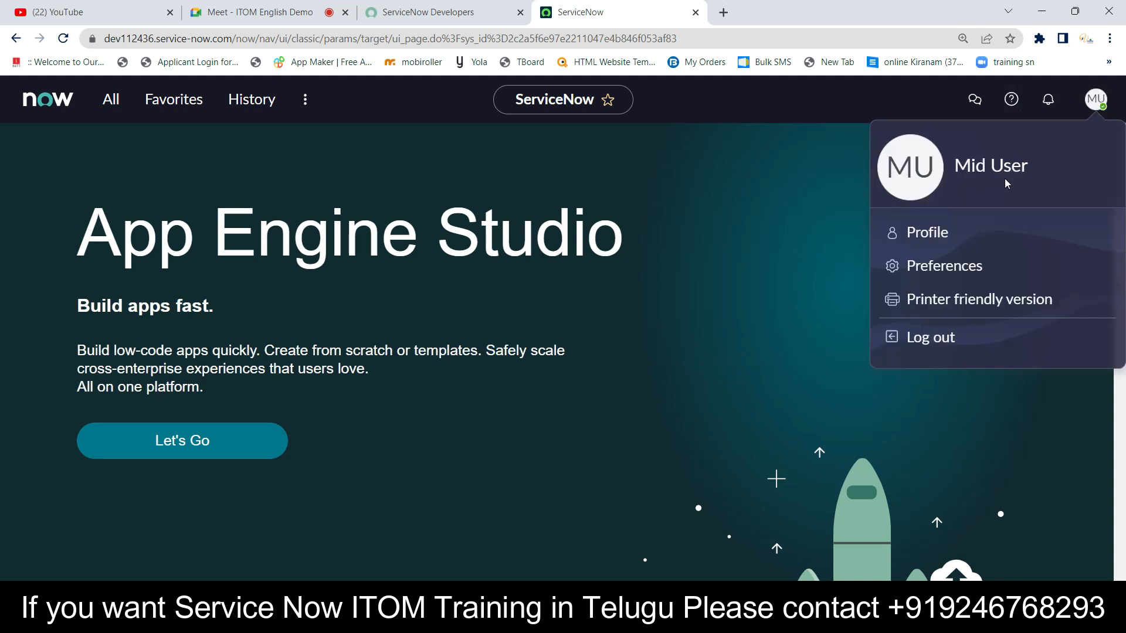
click(783, 228)
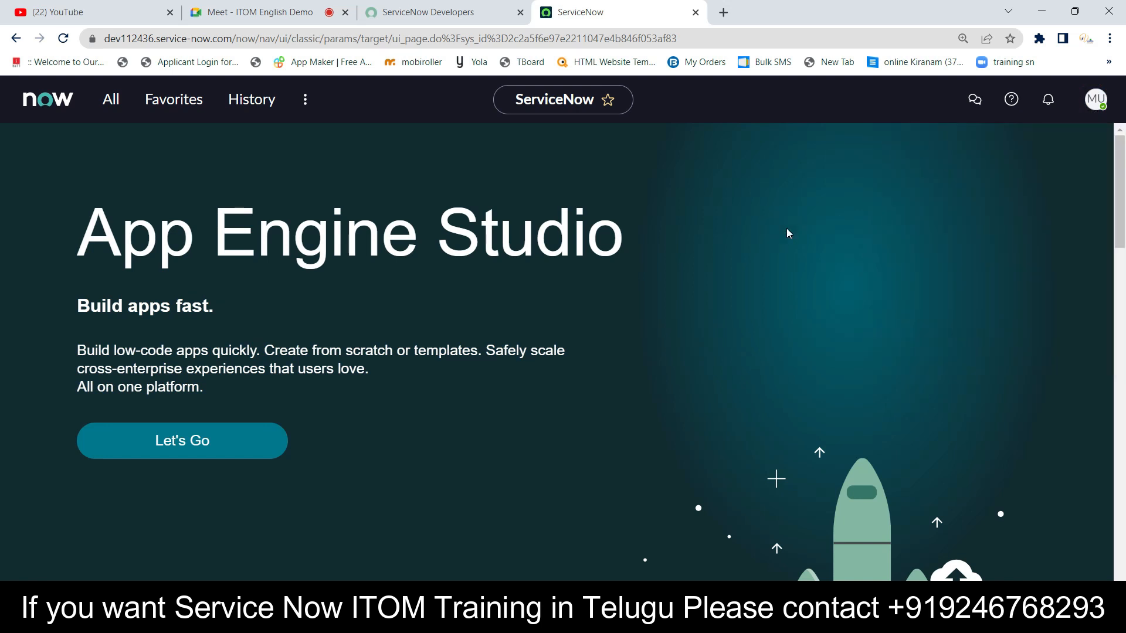
click(1095, 100)
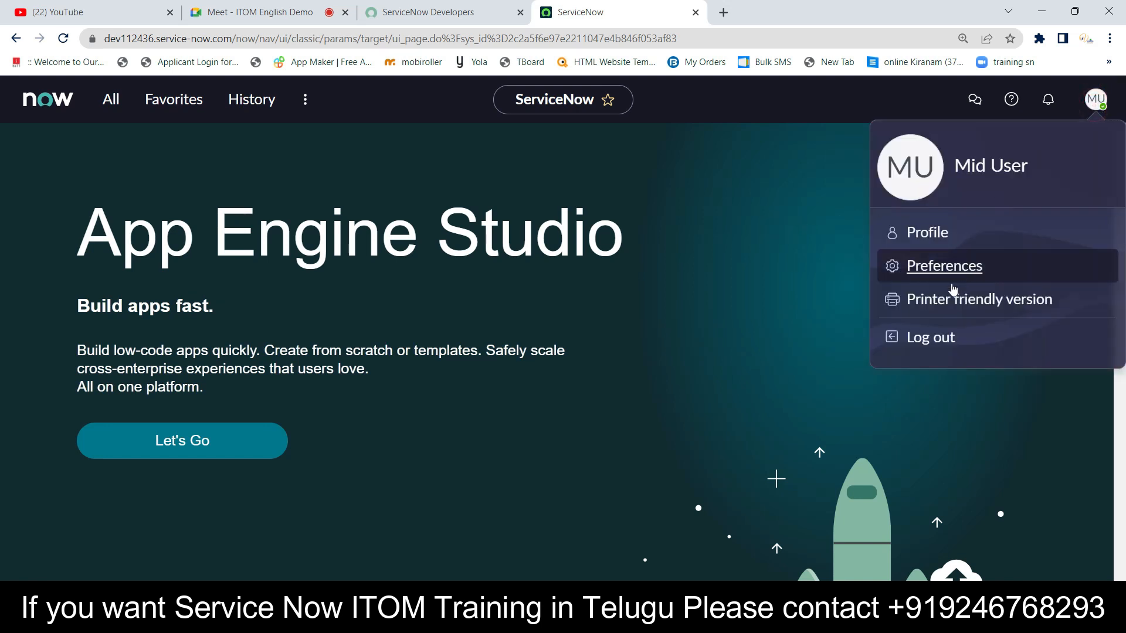
click(933, 338)
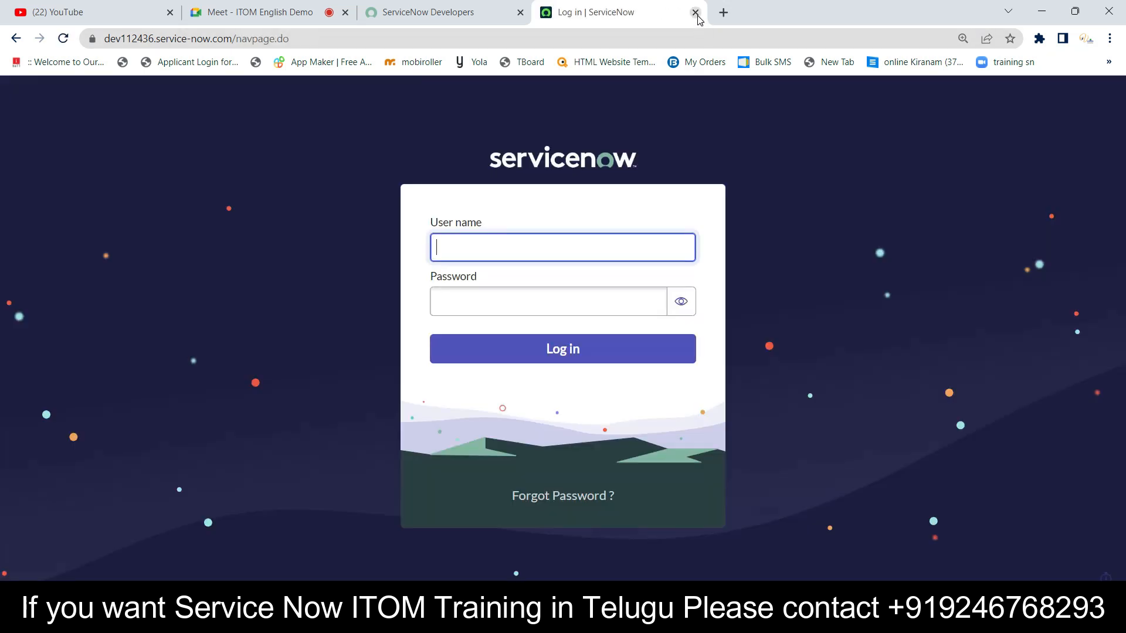
click(696, 13)
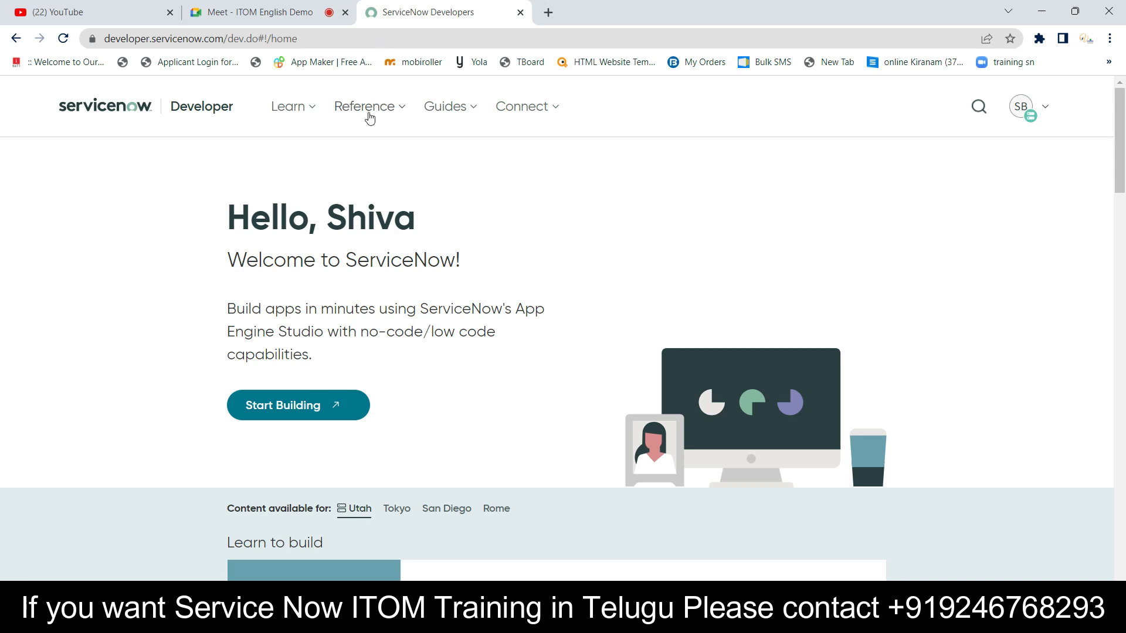
Relaunch the developer instance with Start Building, dismiss analytics, and check the All menu.
click(321, 404)
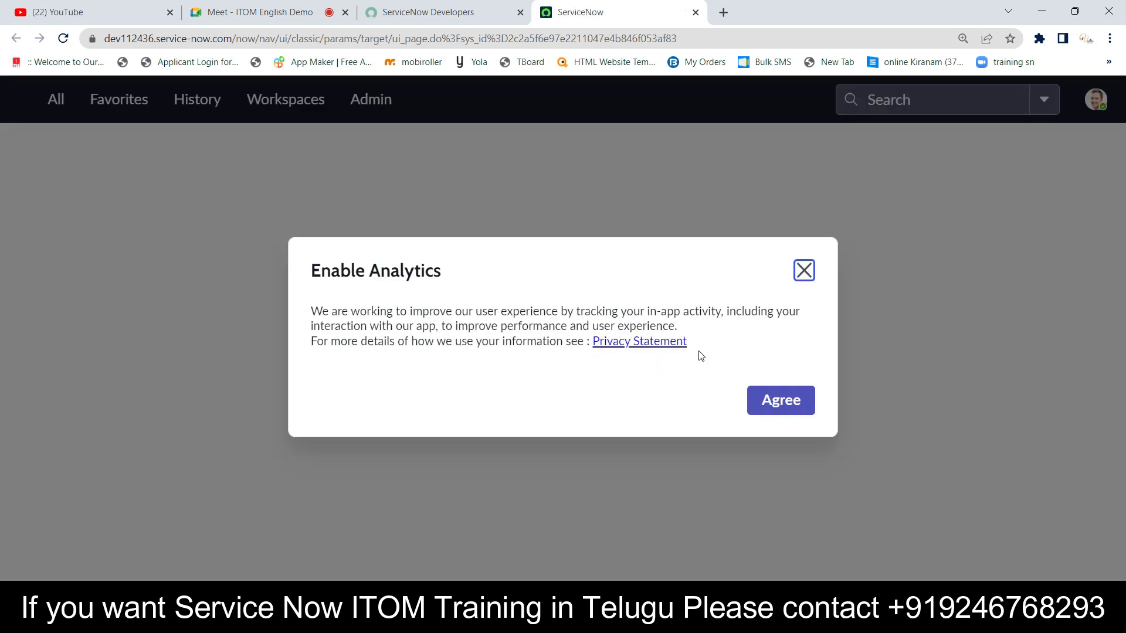
click(803, 271)
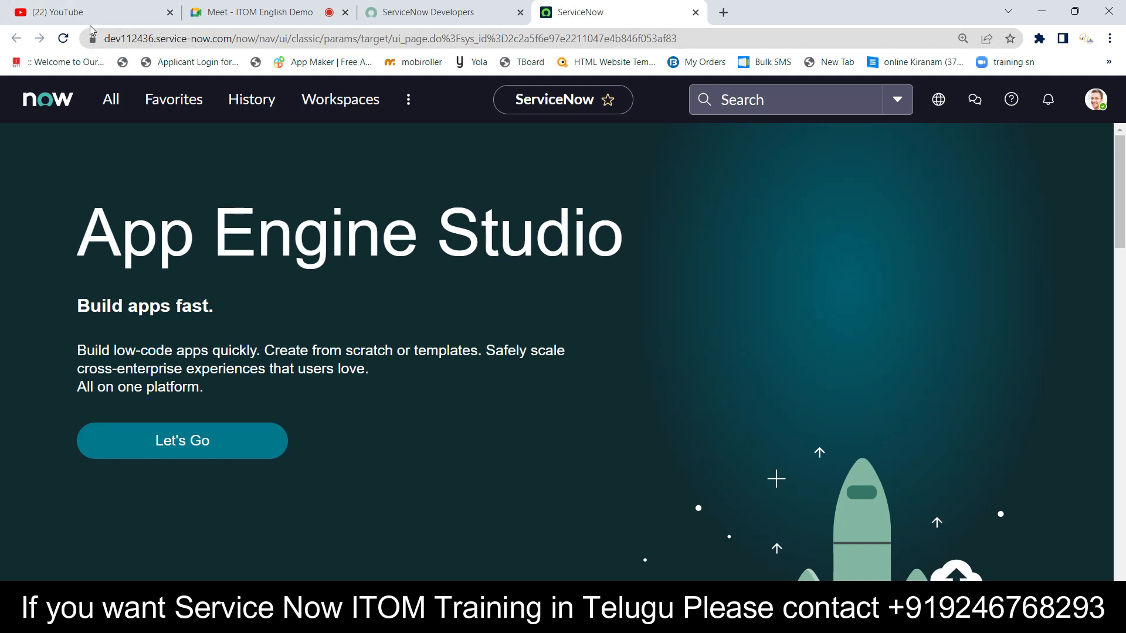
click(111, 99)
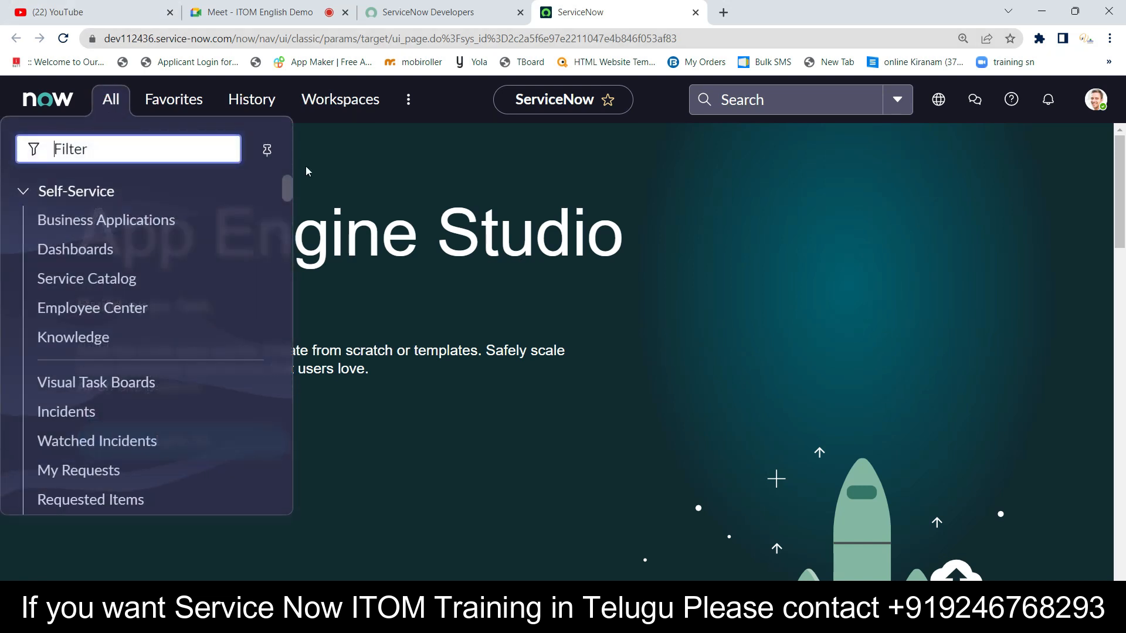
click(374, 163)
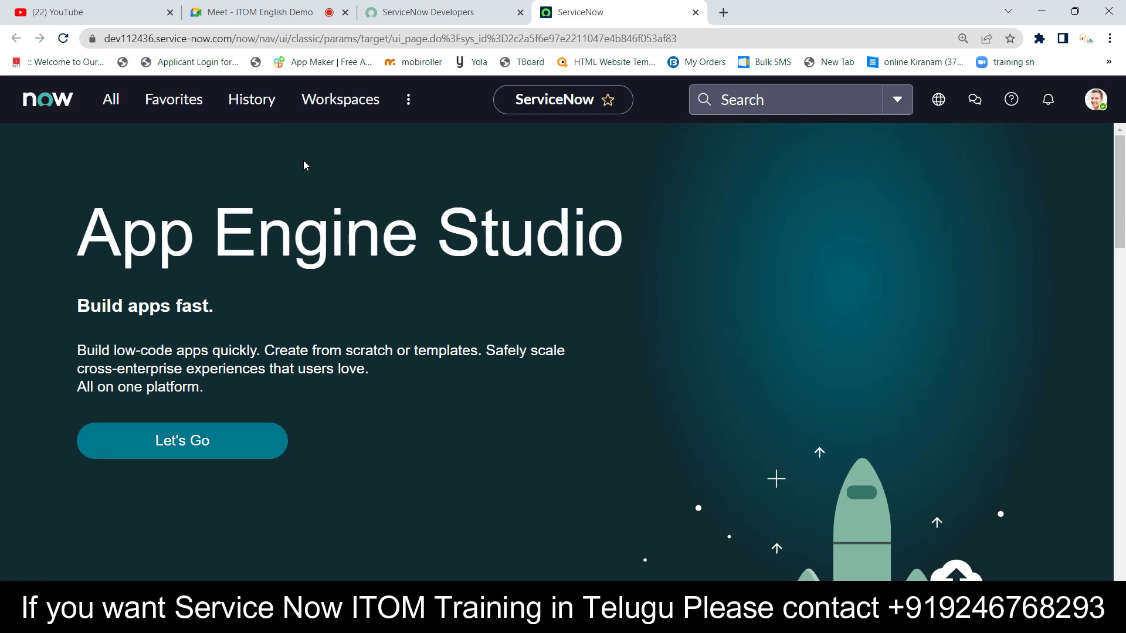
Minimize Chrome, Notepad and Word.
click(1042, 11)
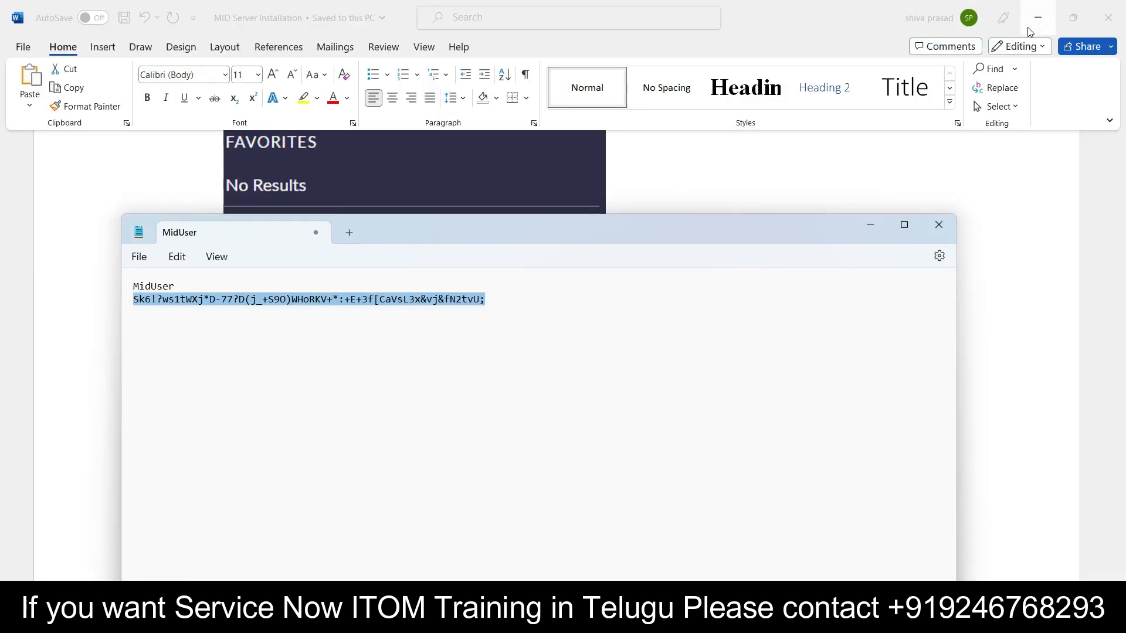
click(869, 228)
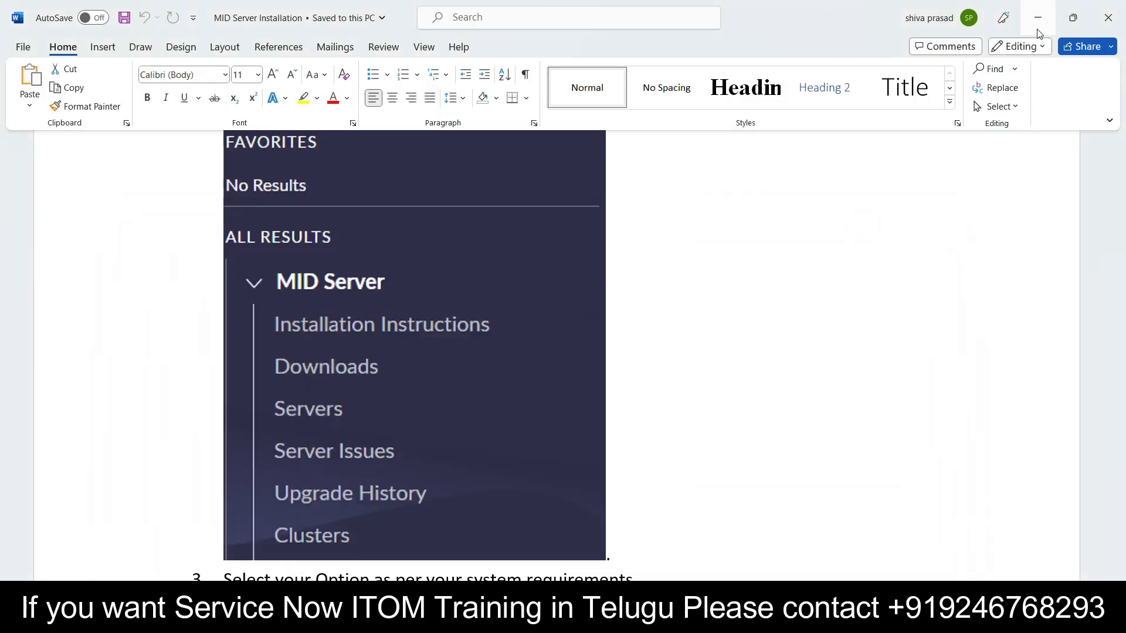
click(1037, 17)
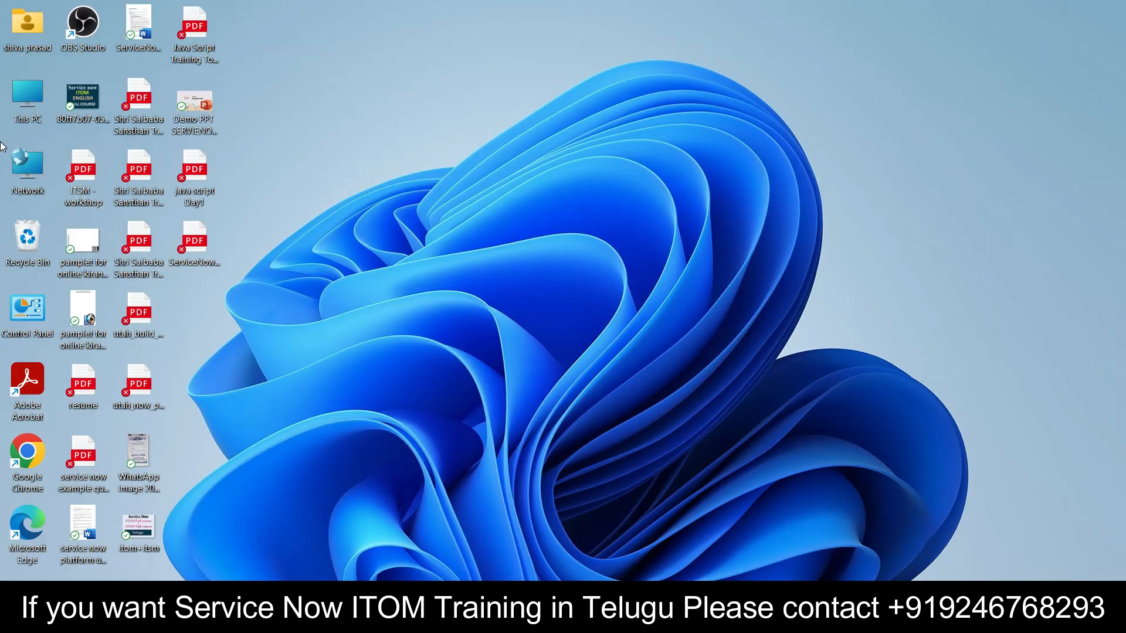
Go through This PC and Windows (C:) to the MID Server folder.
double_click(29, 93)
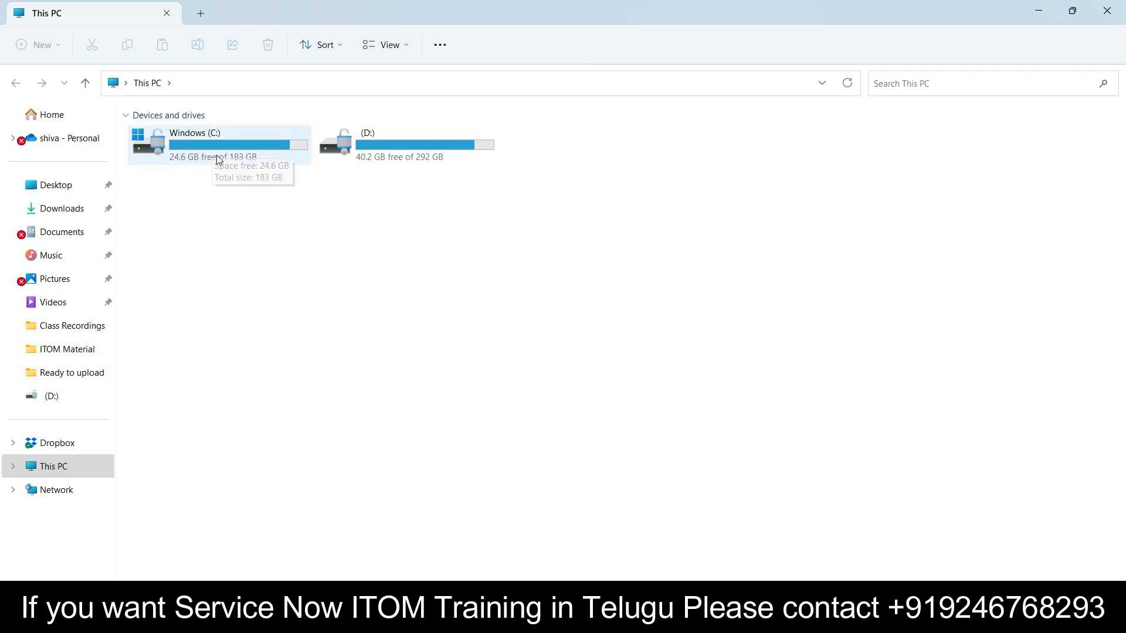
double_click(217, 154)
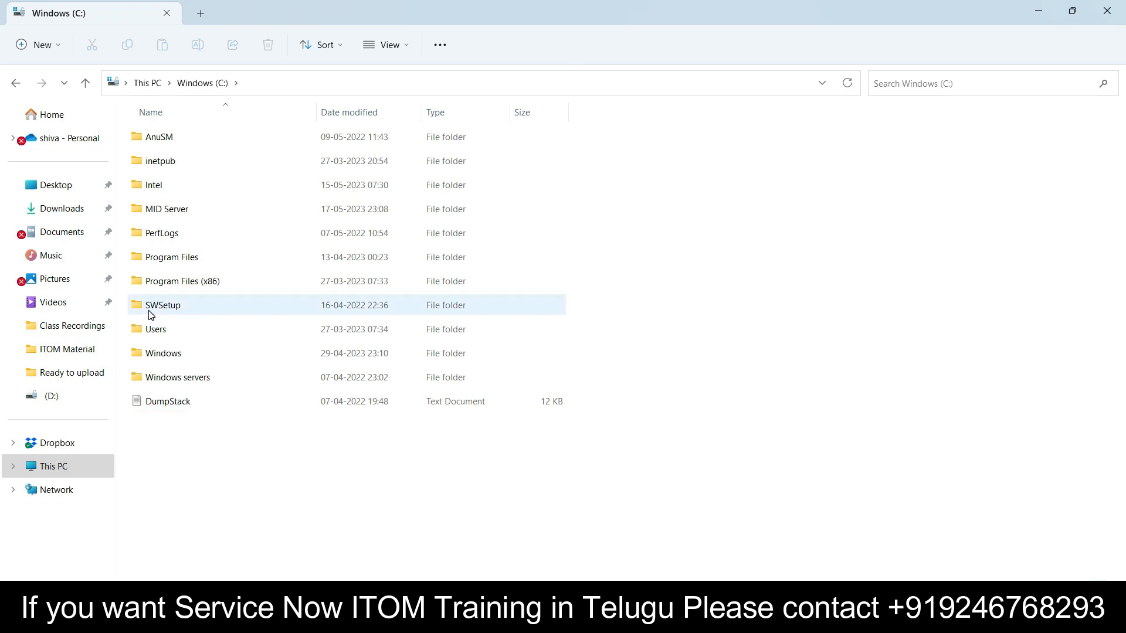
double_click(175, 210)
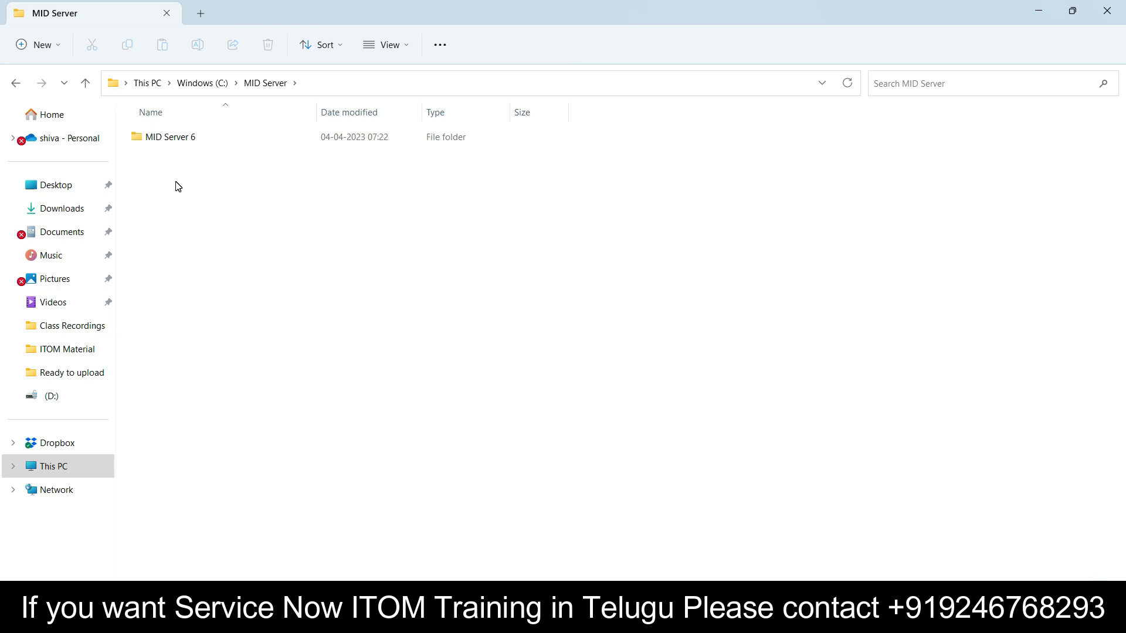
Create a folder named VarshithaEducation in C:\MID Server, correcting the name's capital V.
right_click(158, 181)
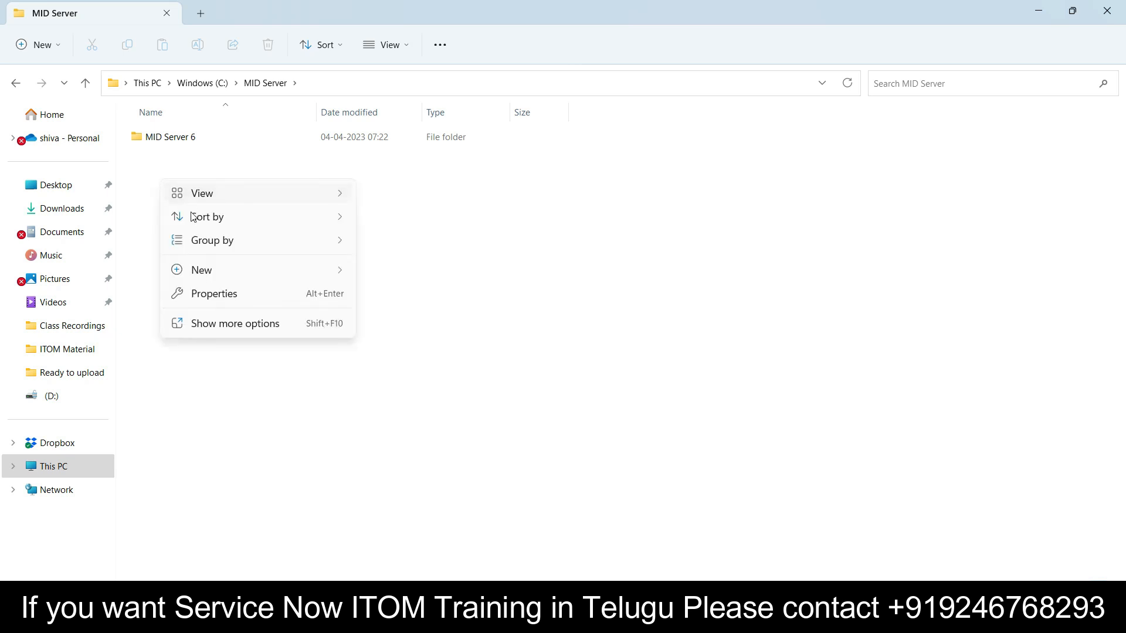
mouse_move(203, 273)
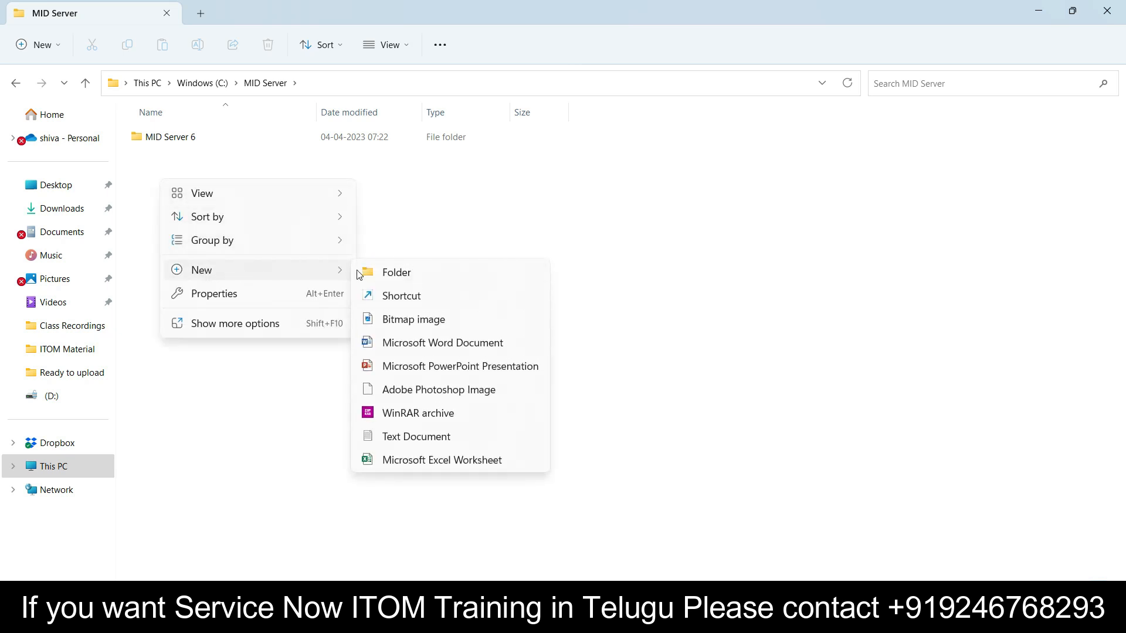
click(392, 272)
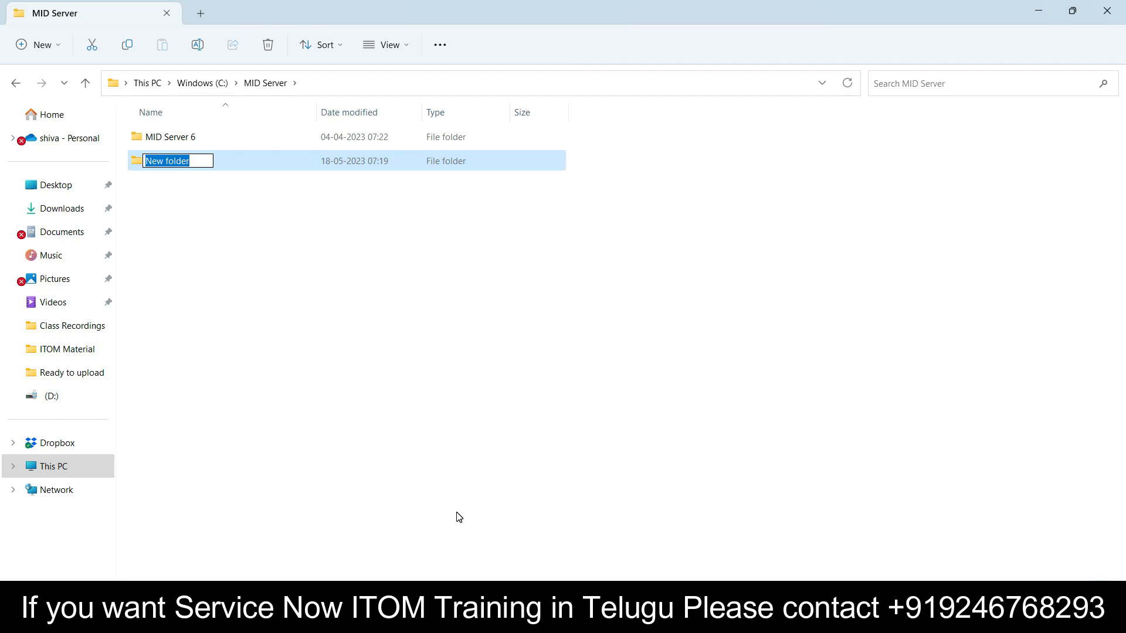
text(Ser)
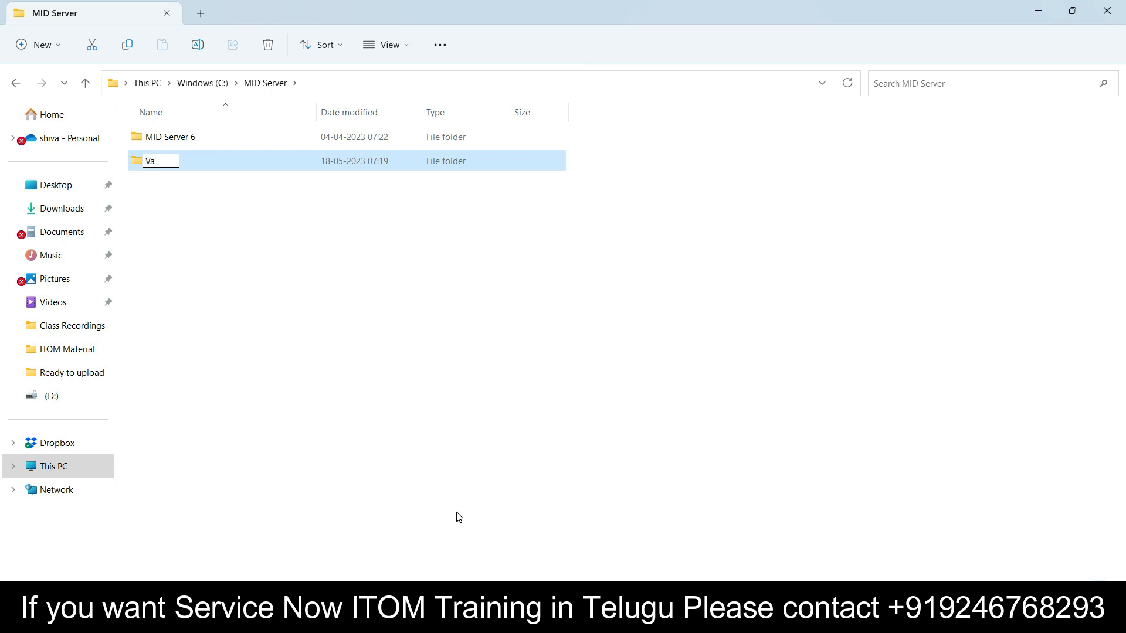
key(BackSpace)
key(BackSpace)
key(BackSpace)
text(varshithaEducation)
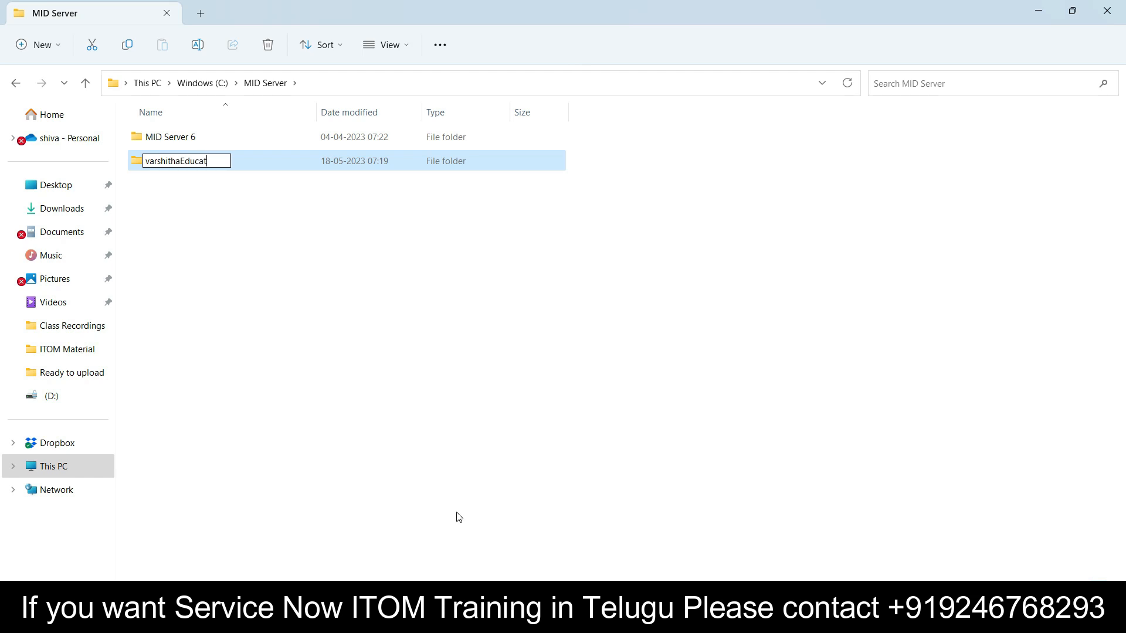
click(152, 162)
key(Delete)
text(V)
click(251, 236)
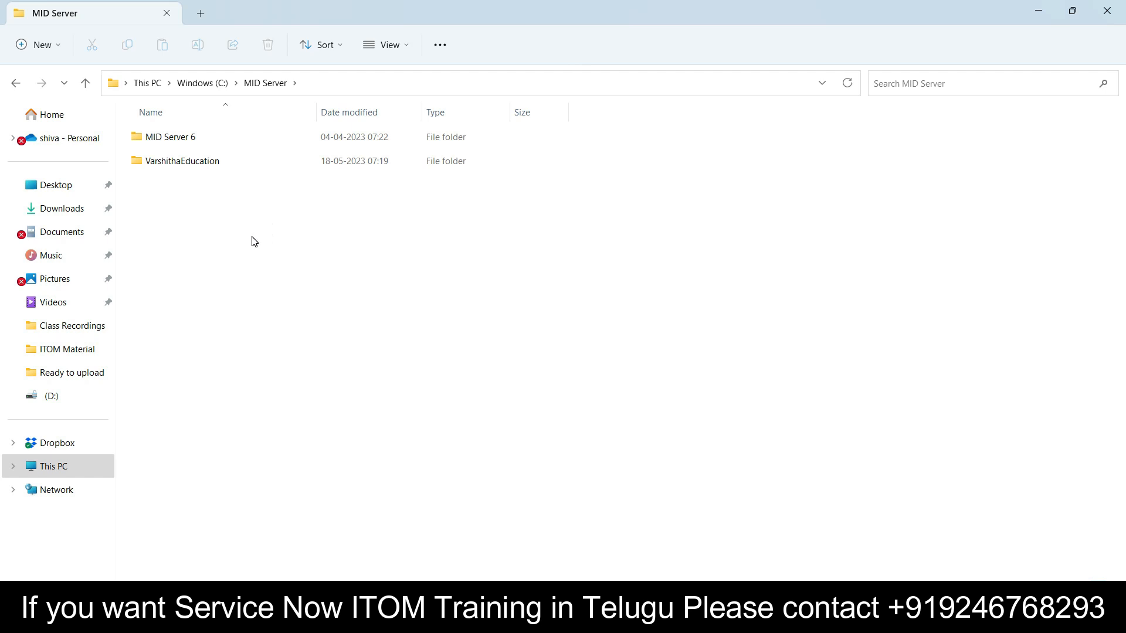
click(185, 143)
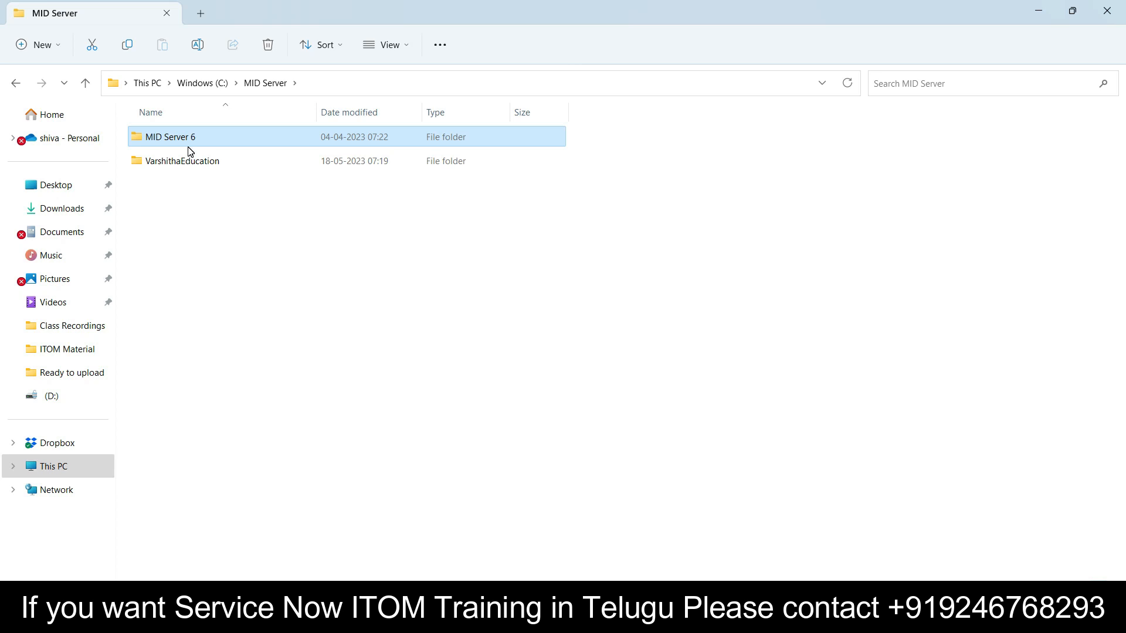
Copy the mid.utah-12-21-2022 patch0 installer zip from MID Server 6 into VarshithaEducation.
double_click(187, 145)
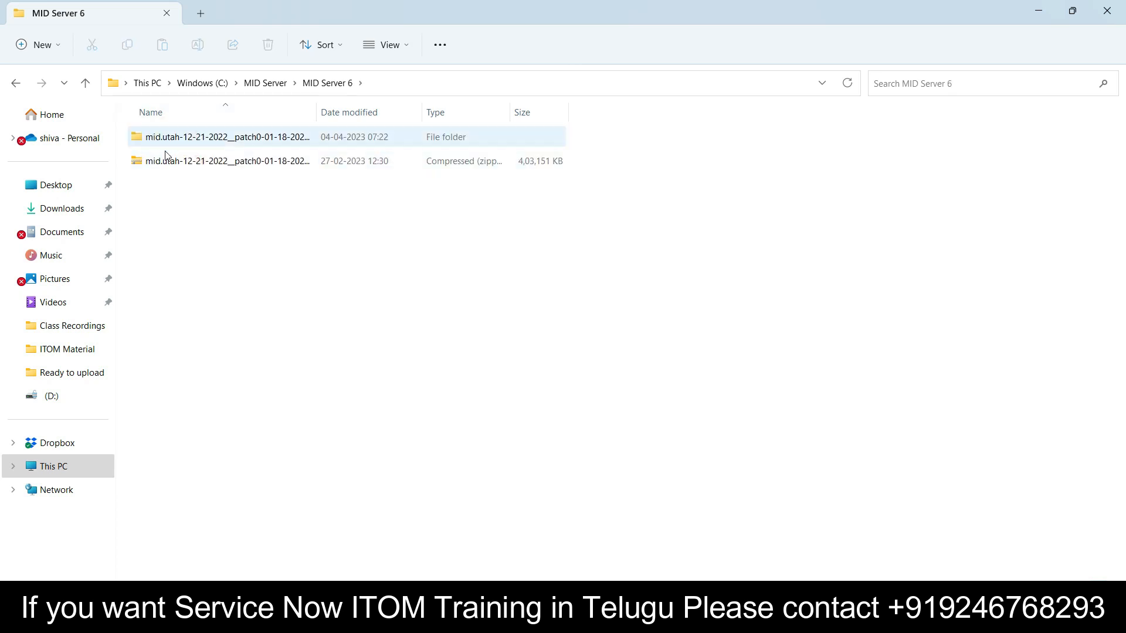
click(171, 164)
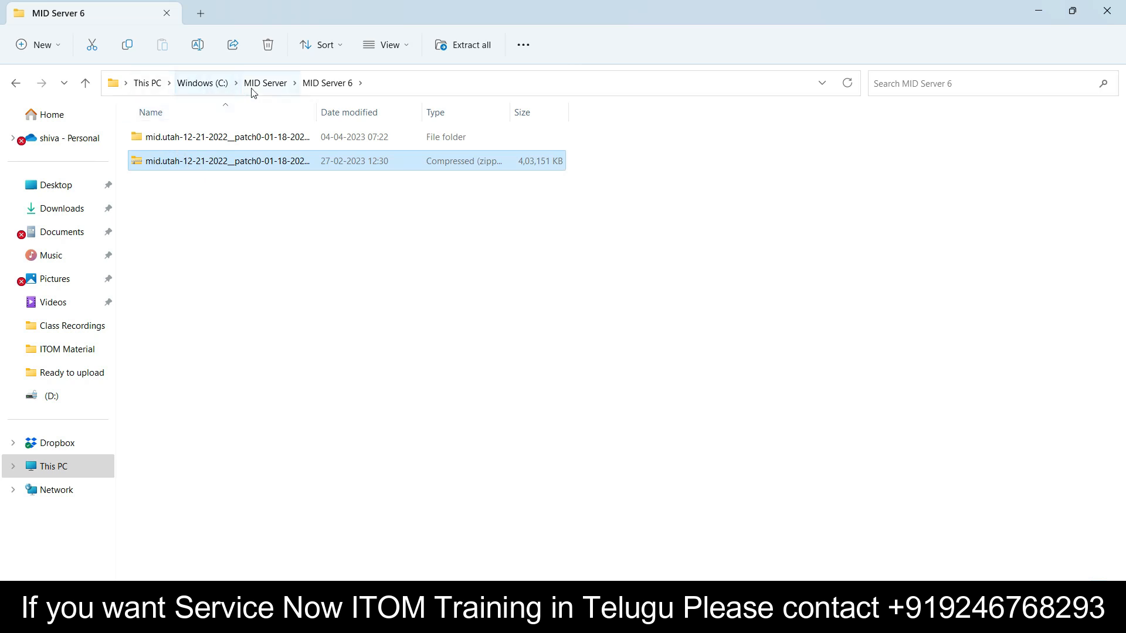
click(218, 86)
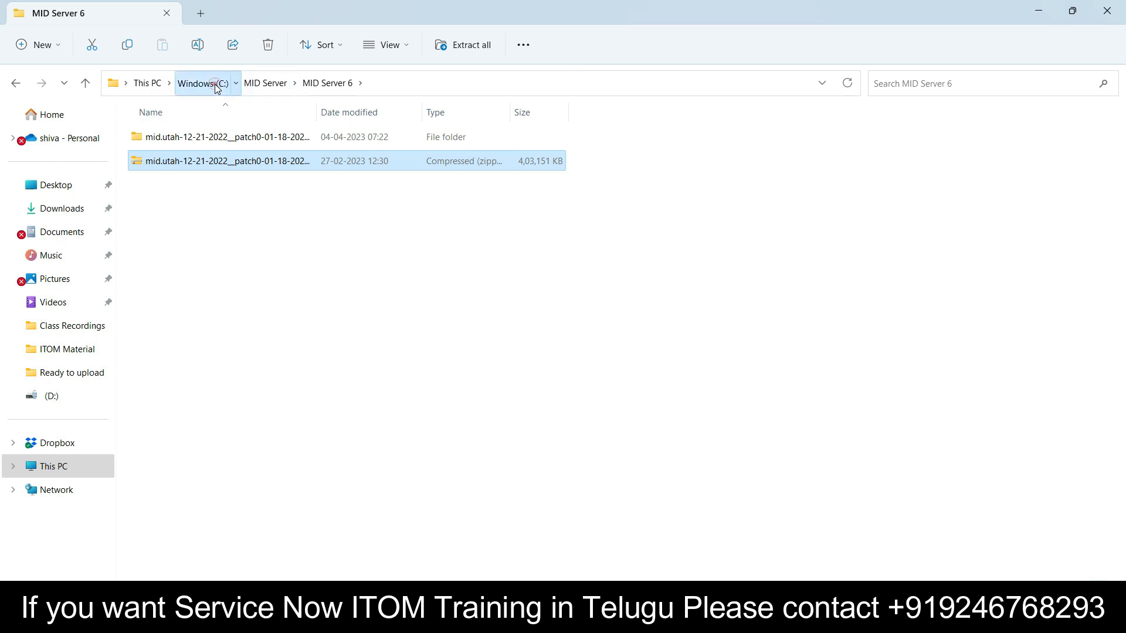
double_click(176, 210)
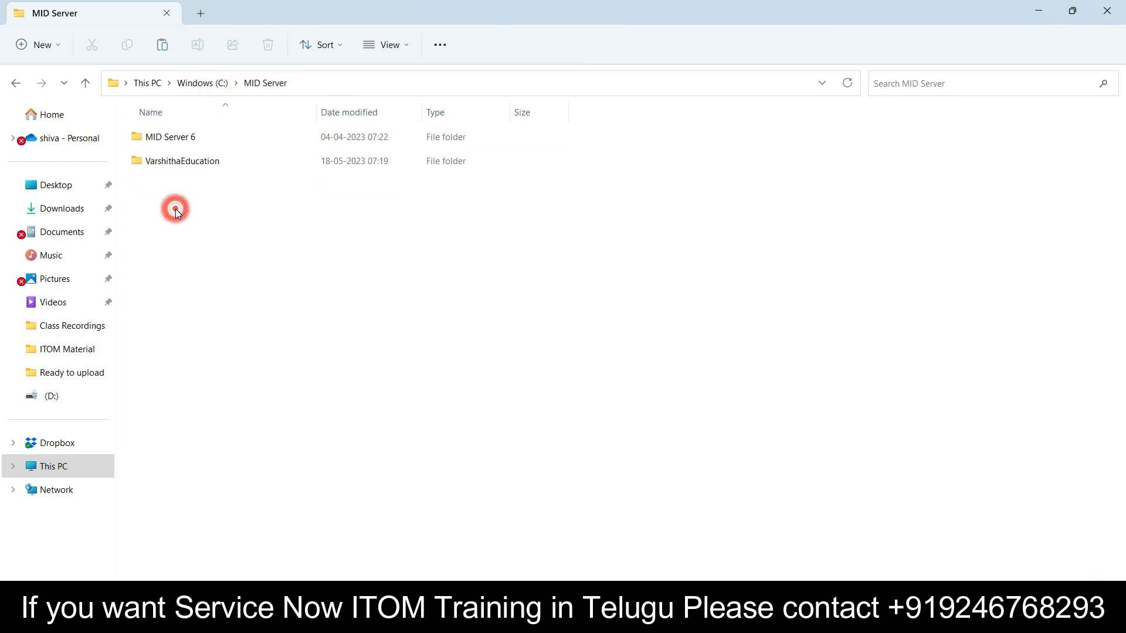
double_click(181, 163)
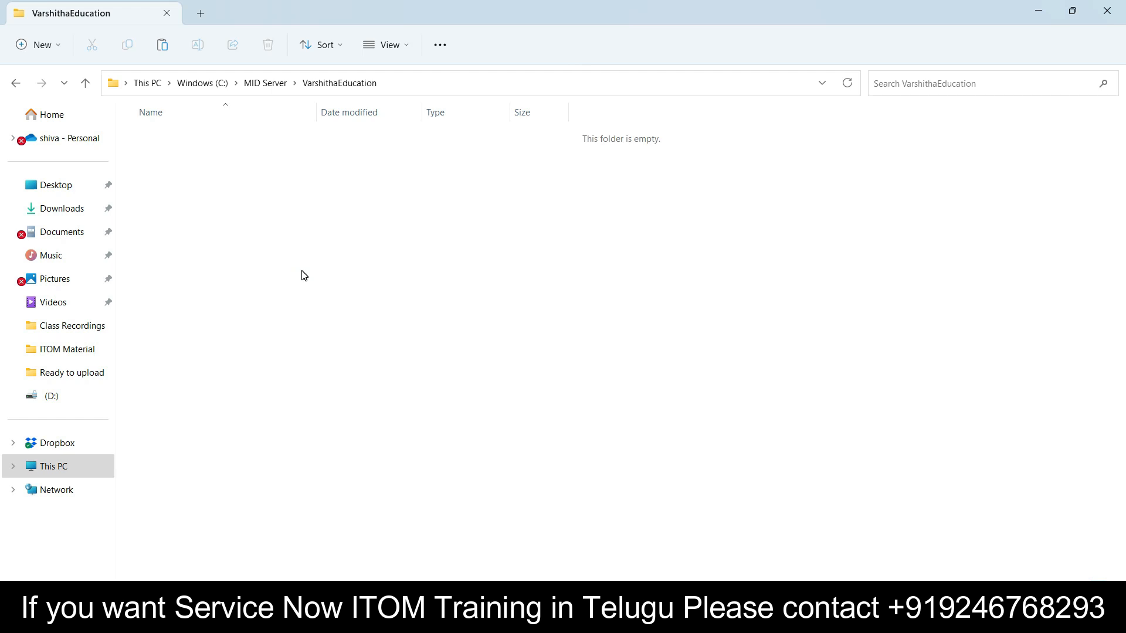
key(ctrl+v)
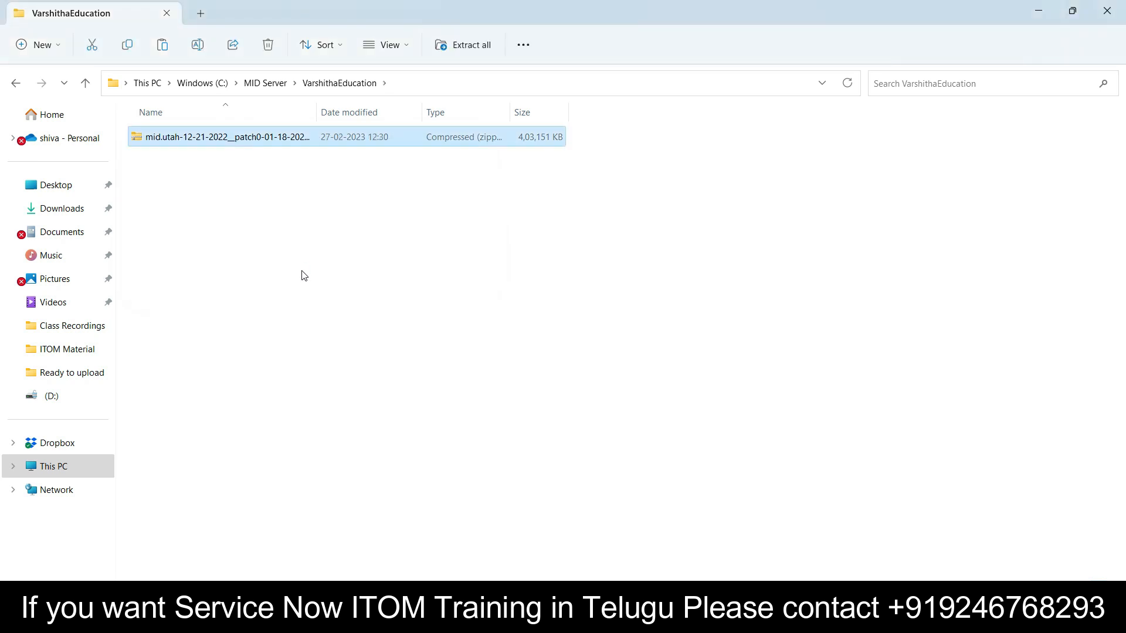
click(272, 246)
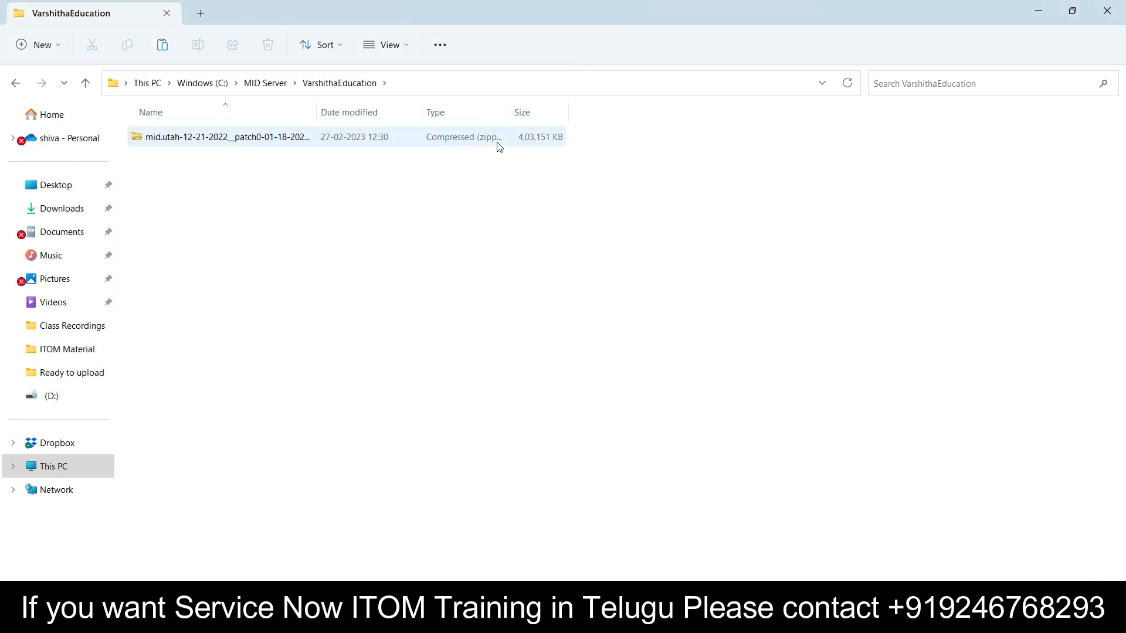
Extract the installer zip to its suggested destination inside VarshithaEducation.
right_click(217, 143)
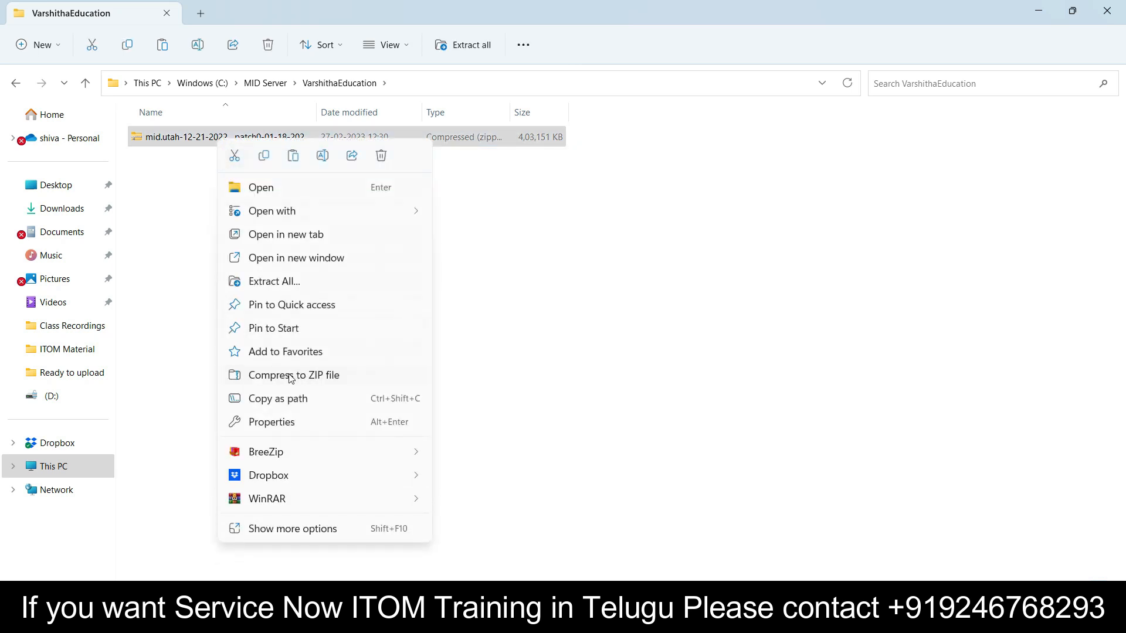
click(291, 291)
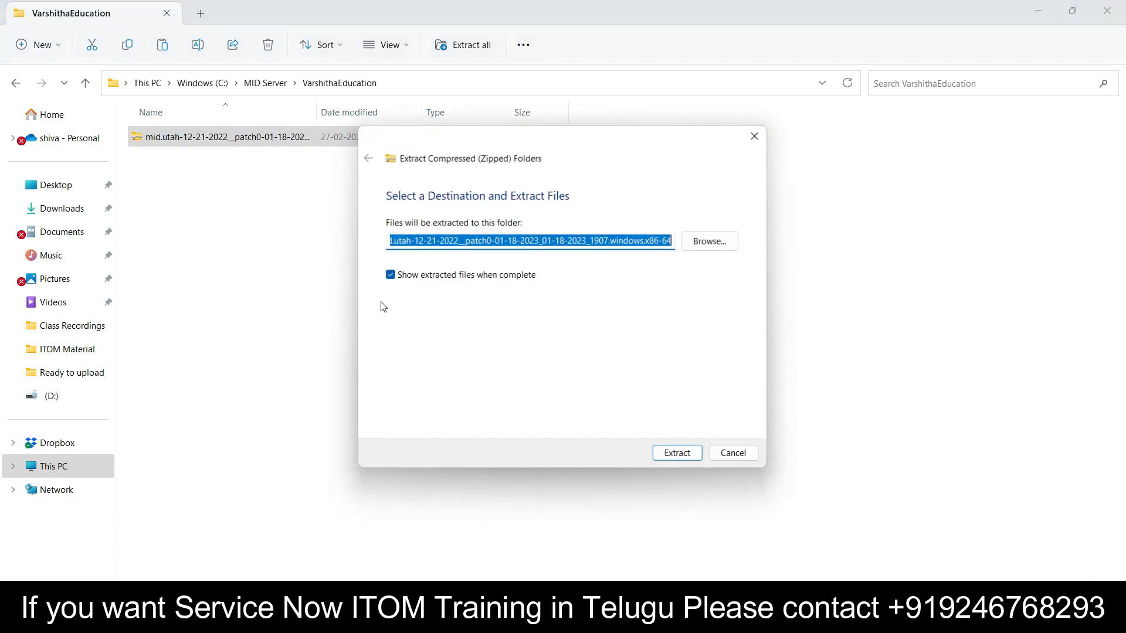
click(673, 458)
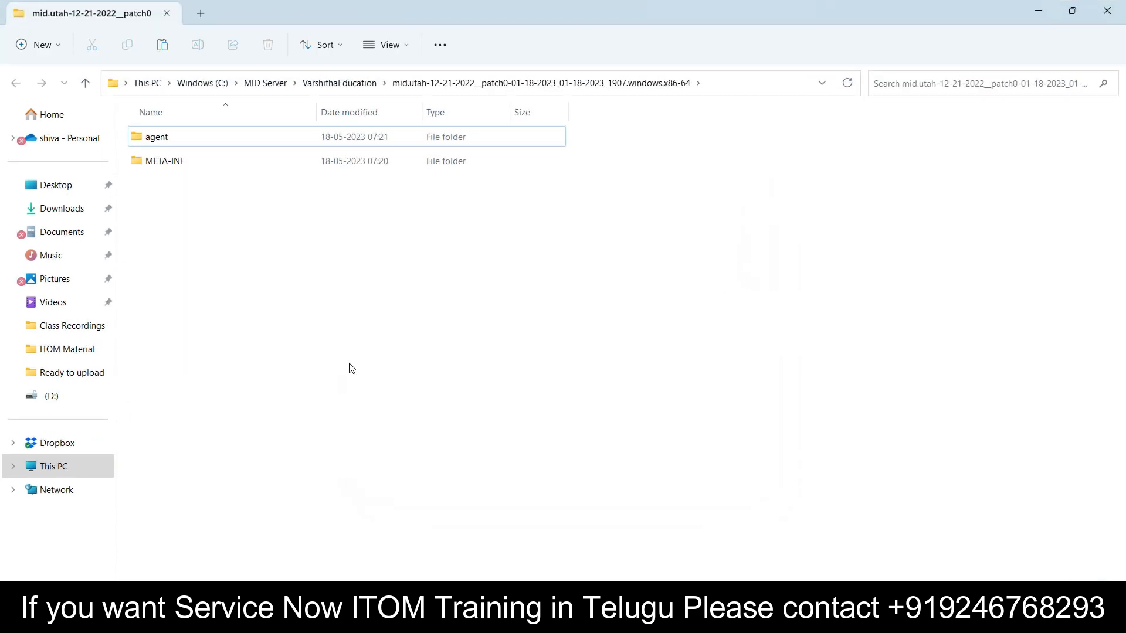
click(86, 88)
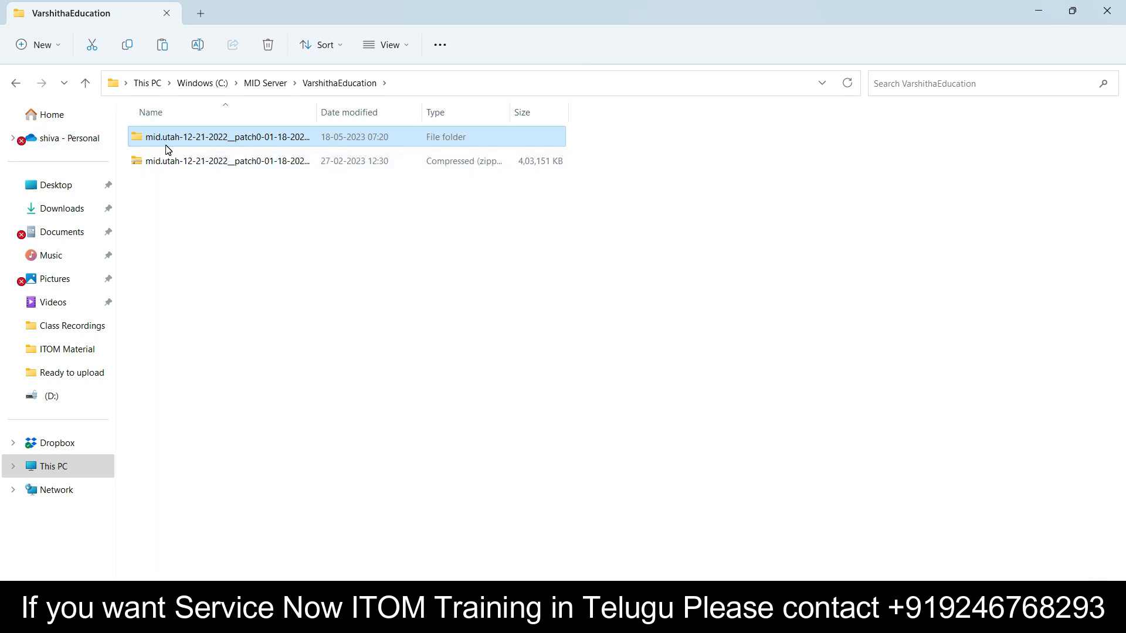
click(171, 165)
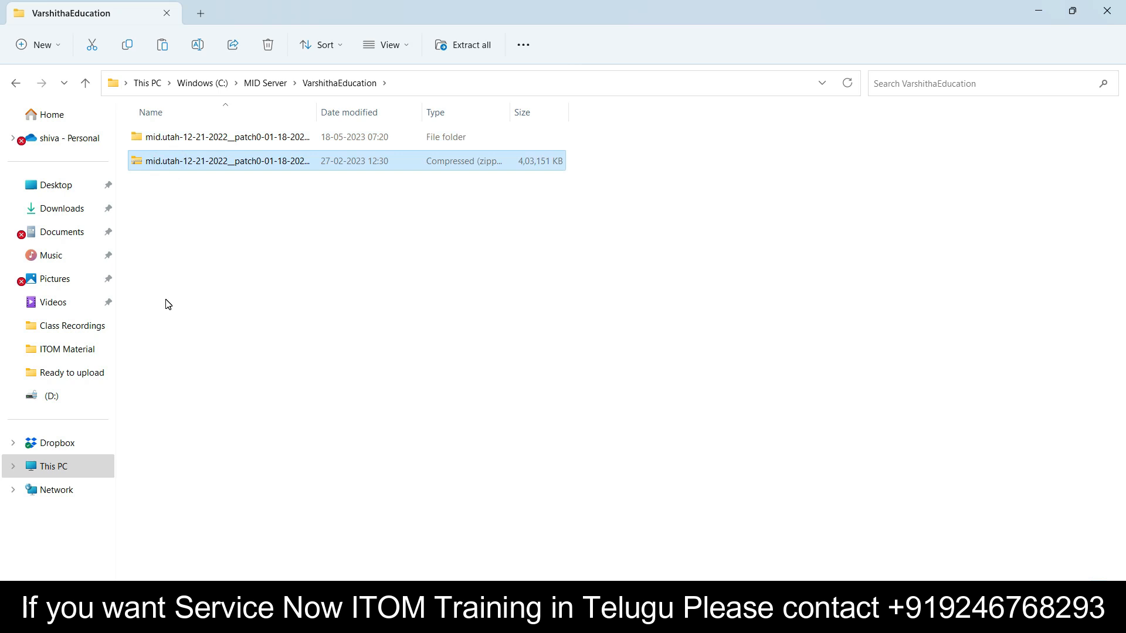
Delete the leftover zip and open the extracted folder's agent subfolder.
key(Delete)
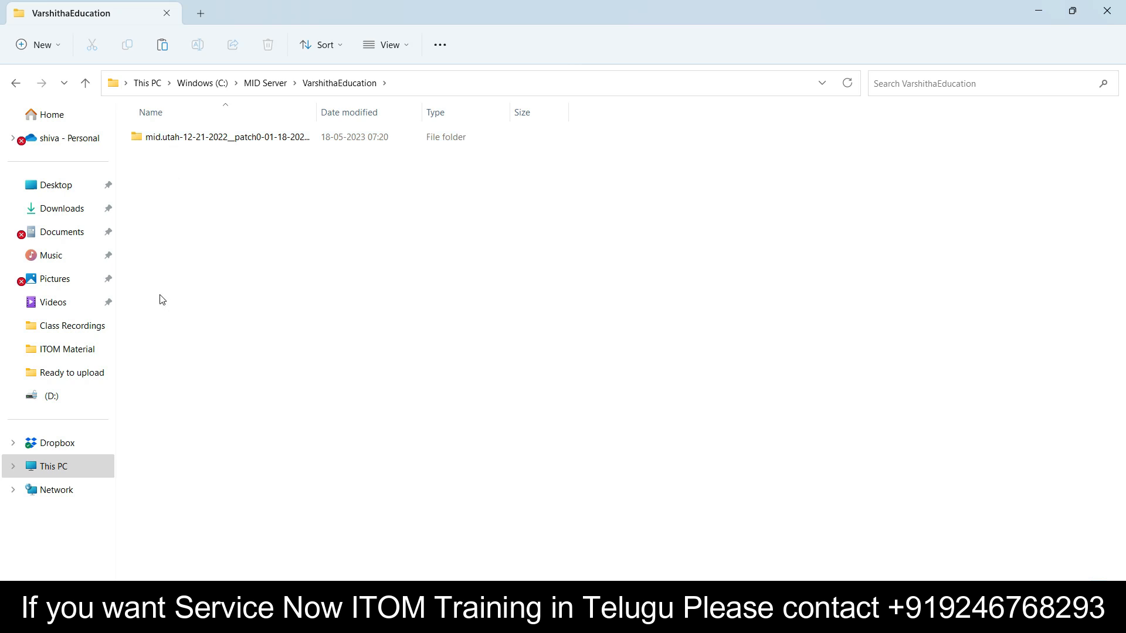
double_click(174, 141)
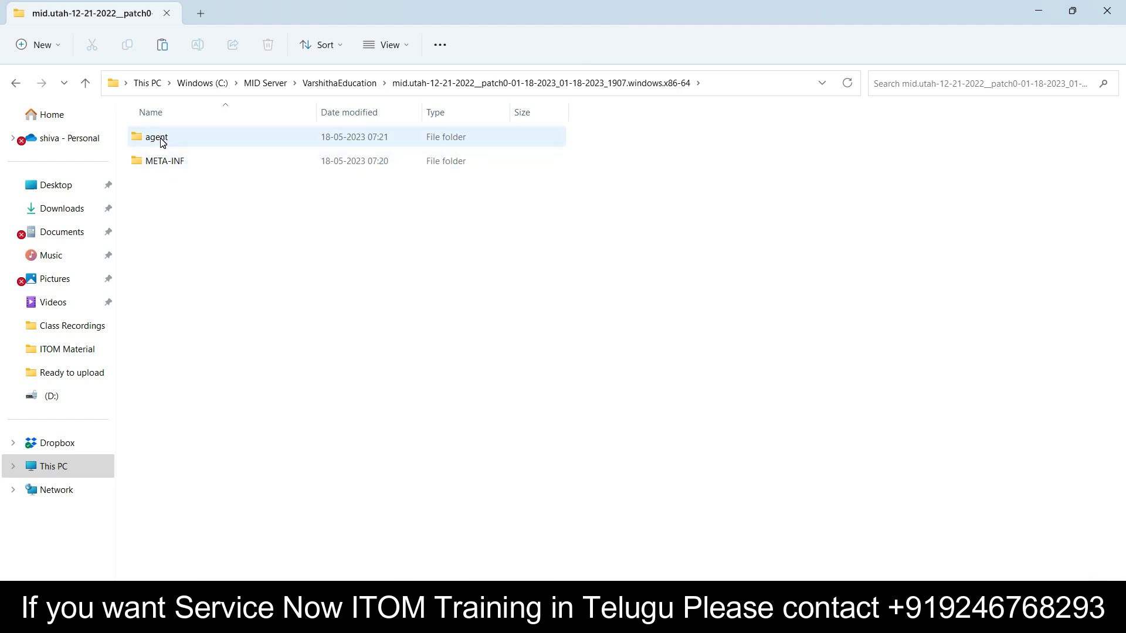
double_click(156, 141)
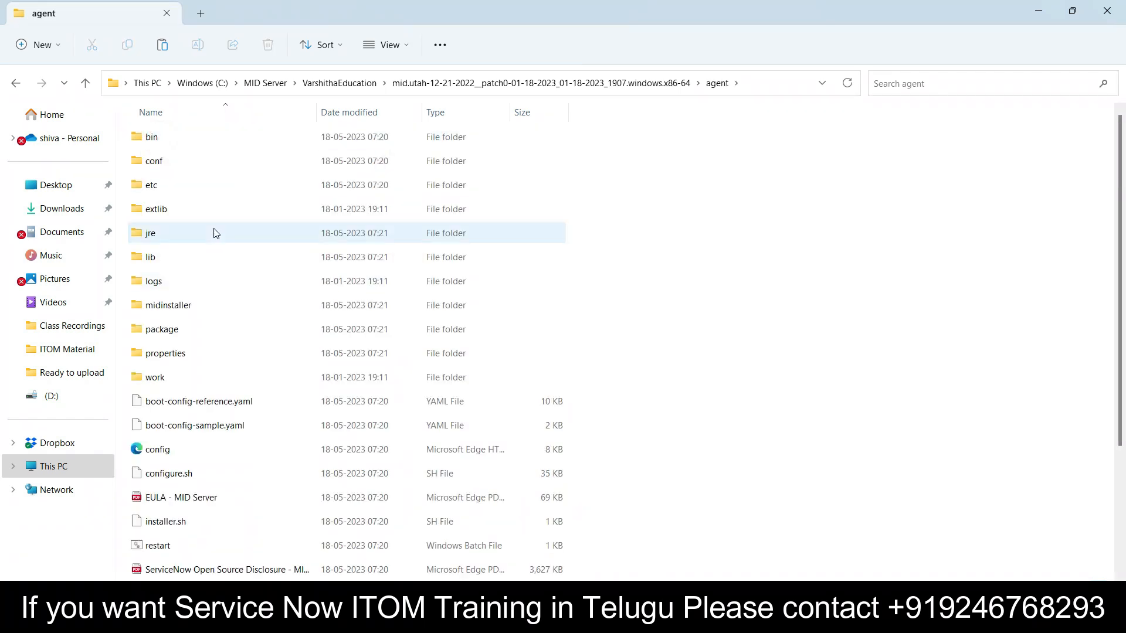
Bring up the Open with app choices for the agent's config file.
scroll(261, 246, down, 2)
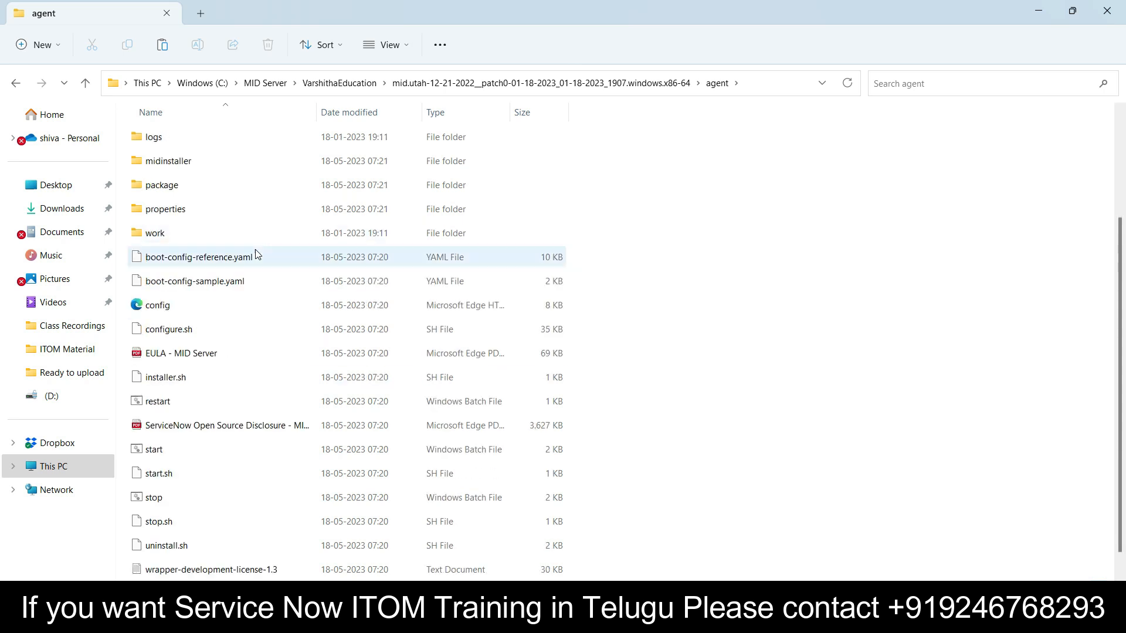
right_click(160, 308)
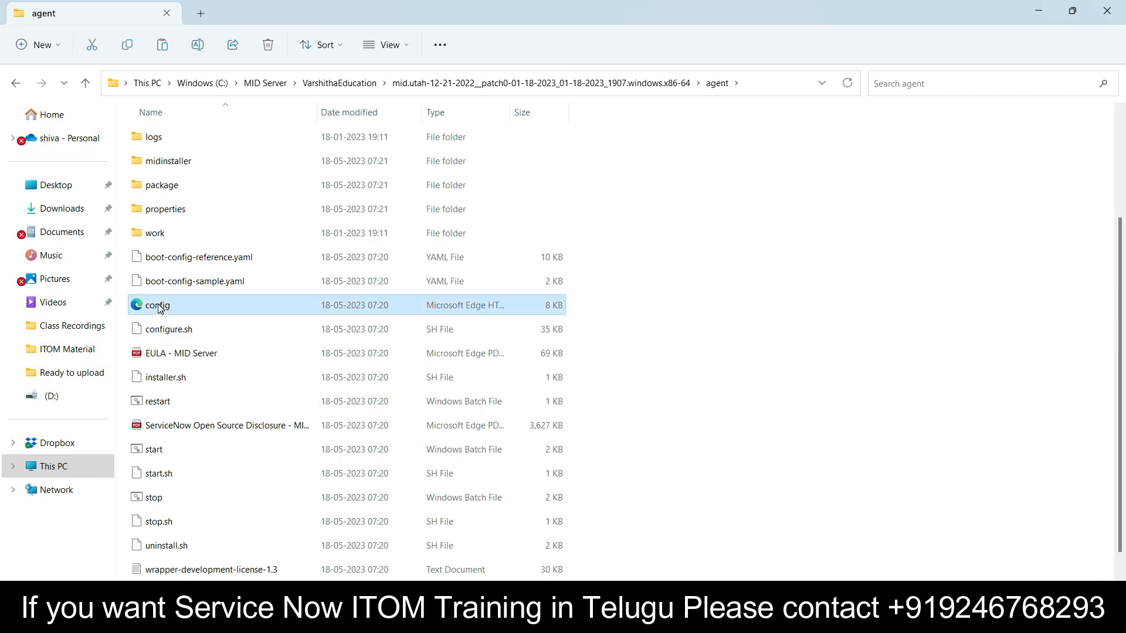
mouse_move(211, 364)
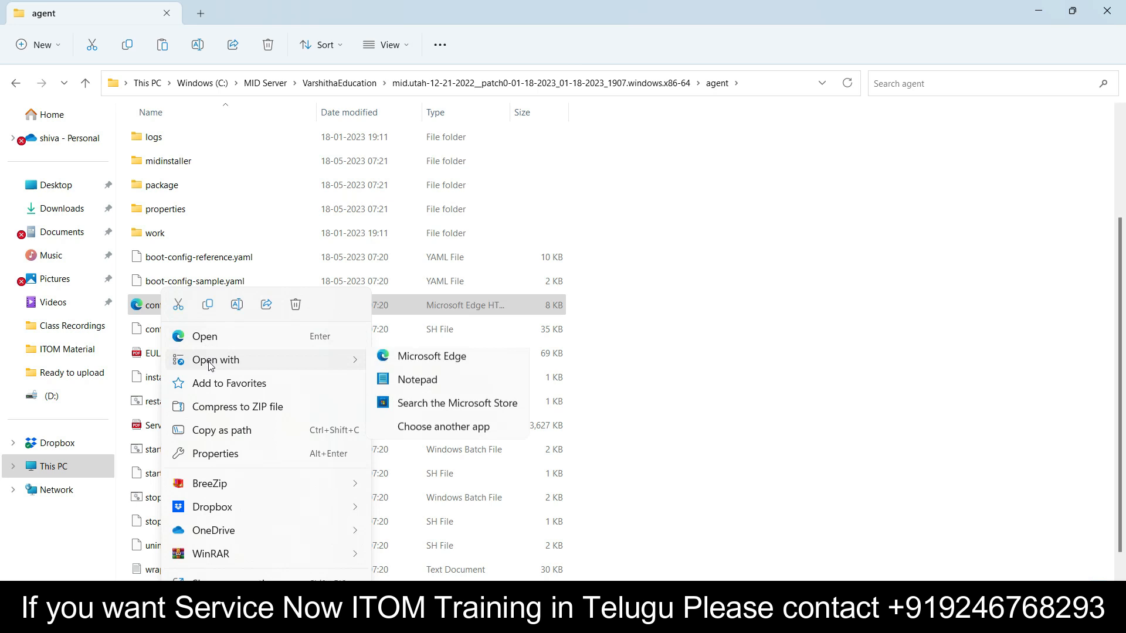
Open config in Notepad, maximize it, and zoom to the REQUIRED Parameters section.
click(415, 387)
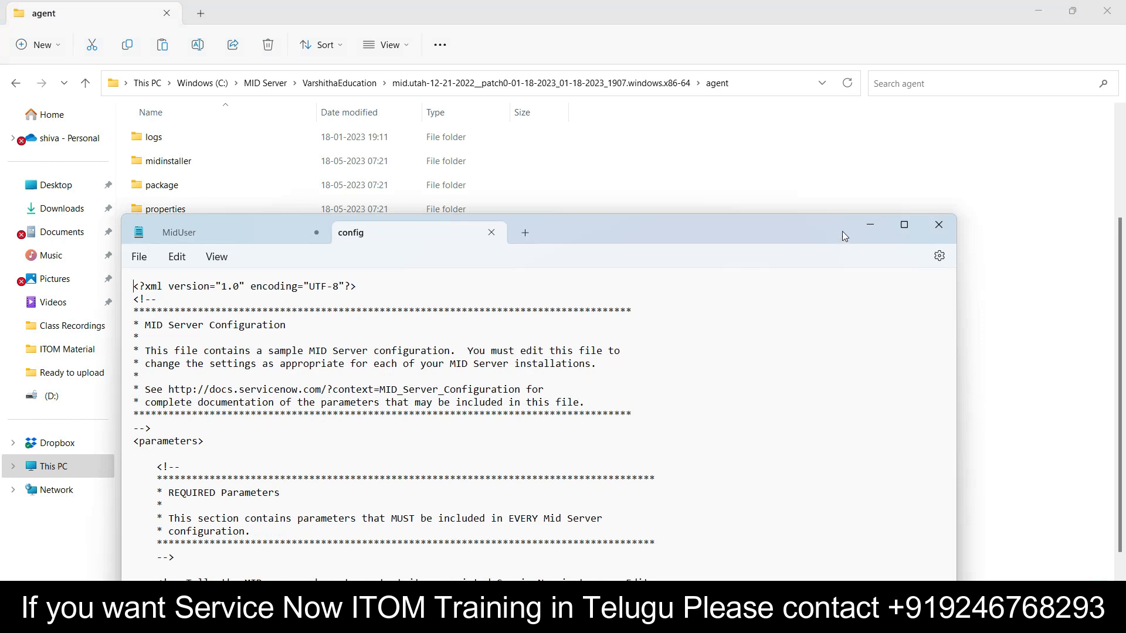
click(904, 225)
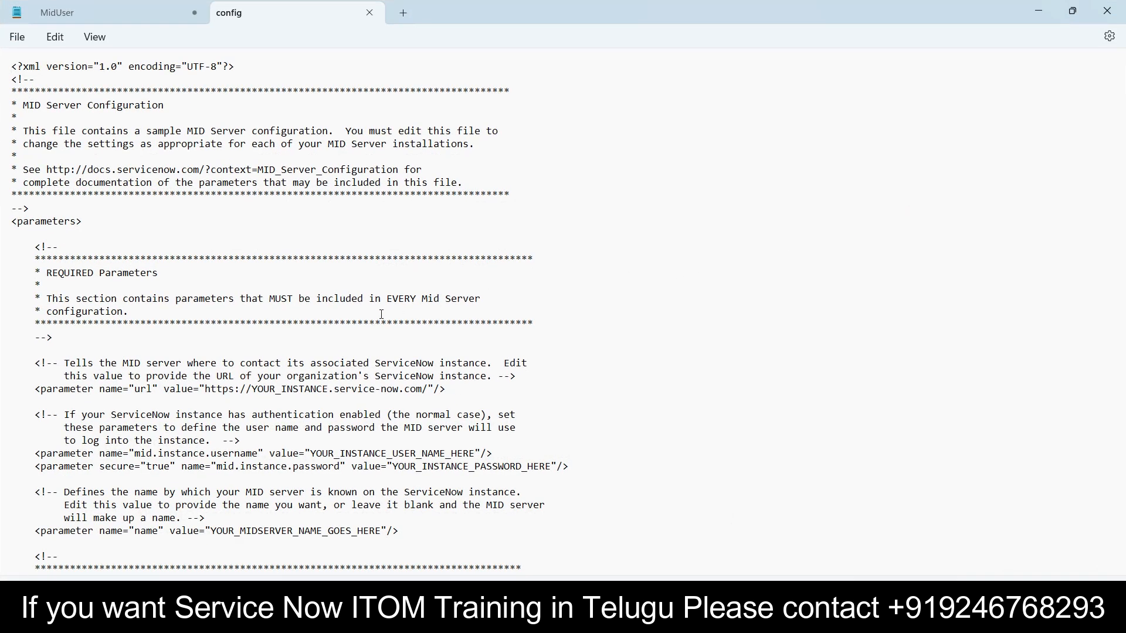
scroll(362, 316, up, 3)
scroll(361, 315, up, 1)
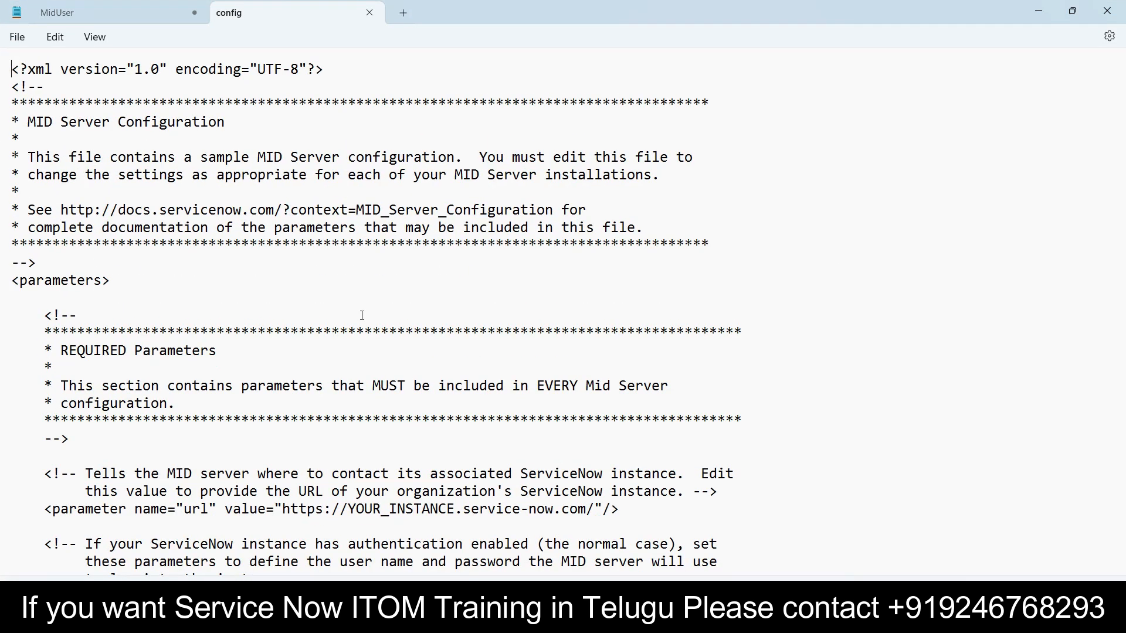
scroll(156, 250, down, 3)
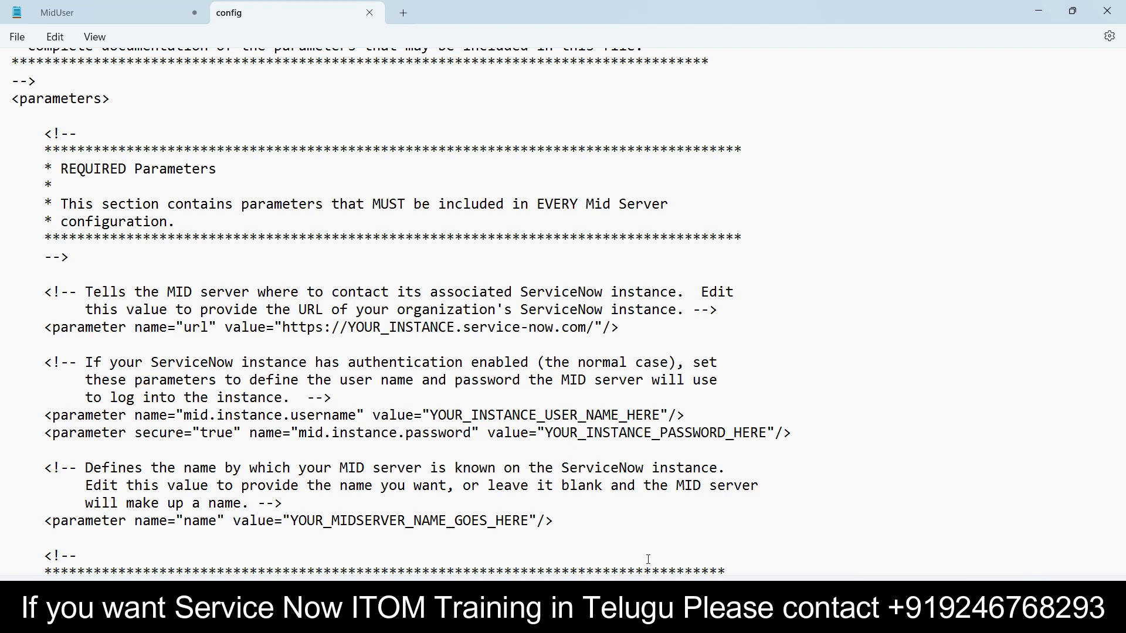
click(650, 619)
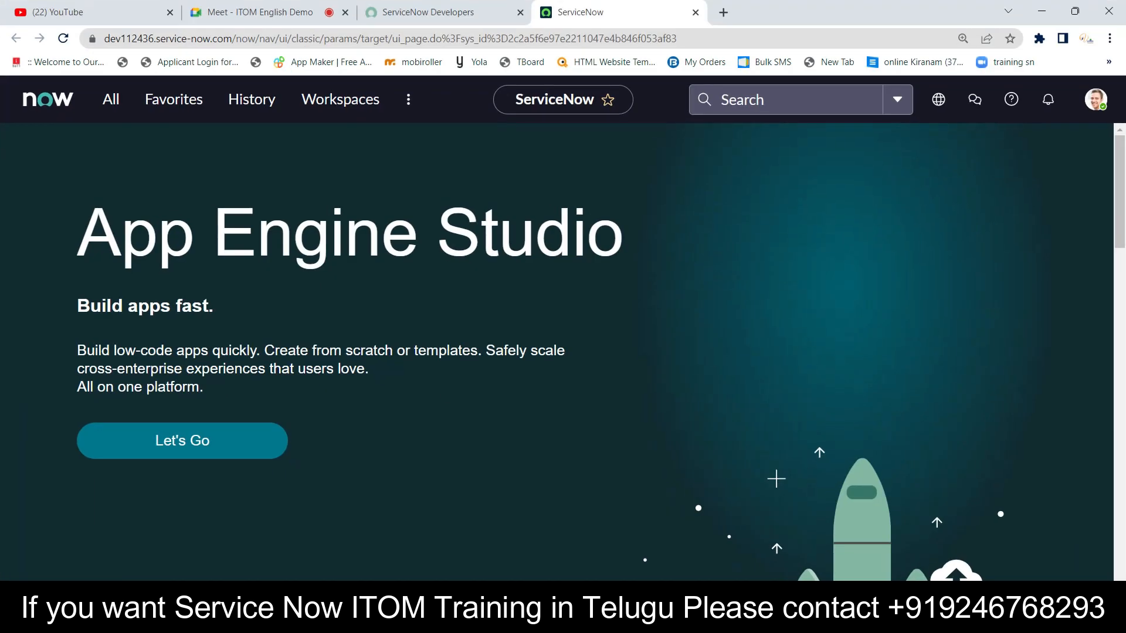
click(141, 39)
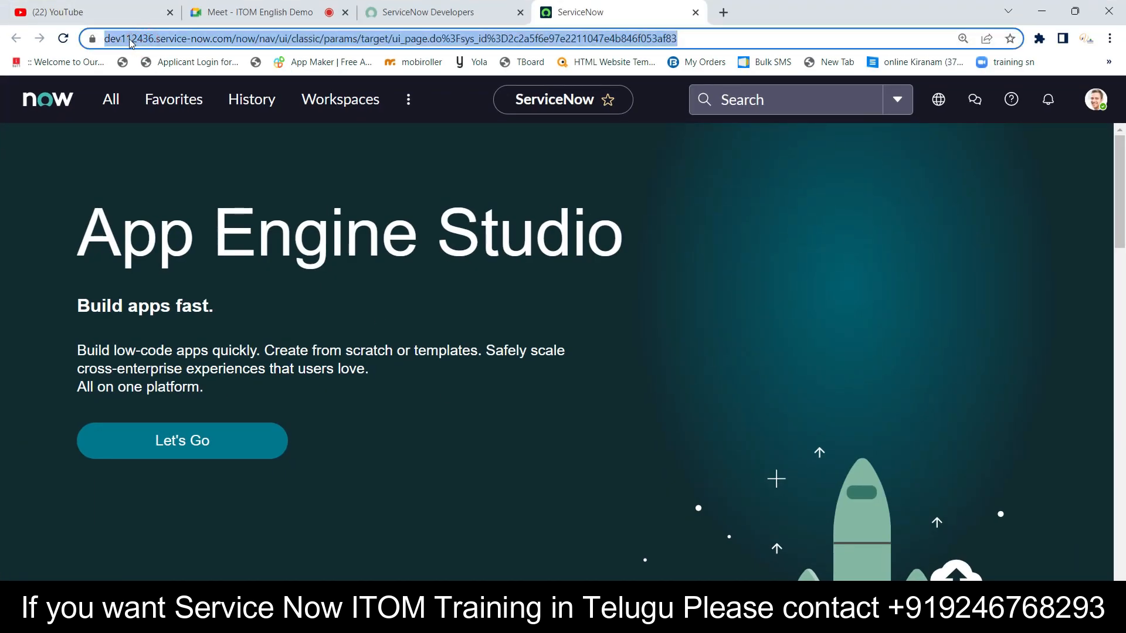
click(143, 39)
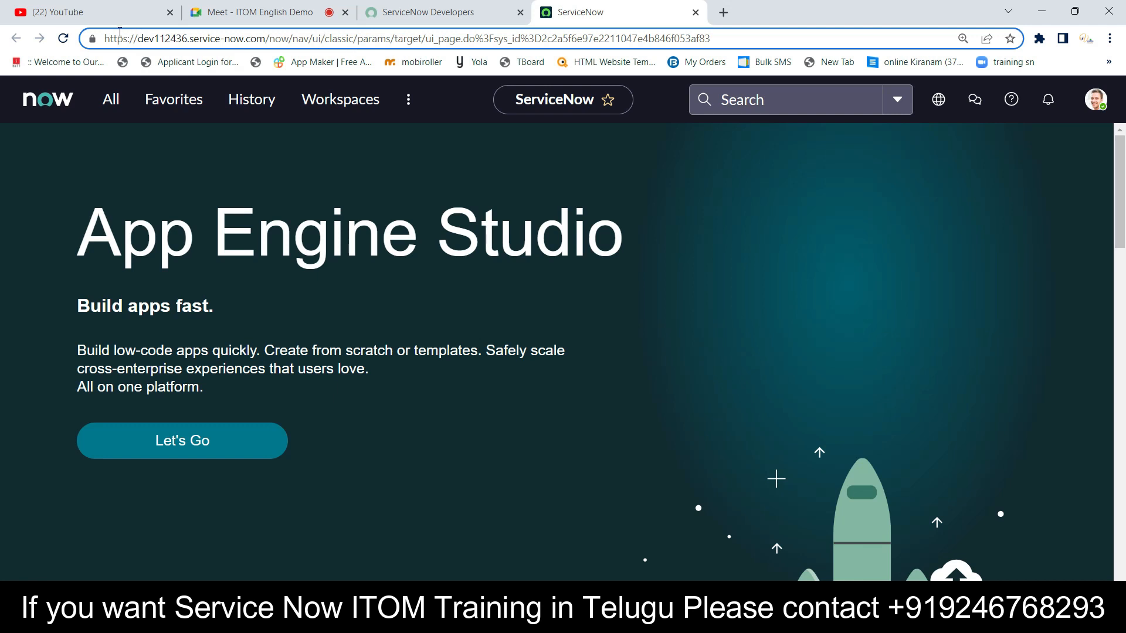
drag(106, 38, 269, 40)
key(ctrl+c)
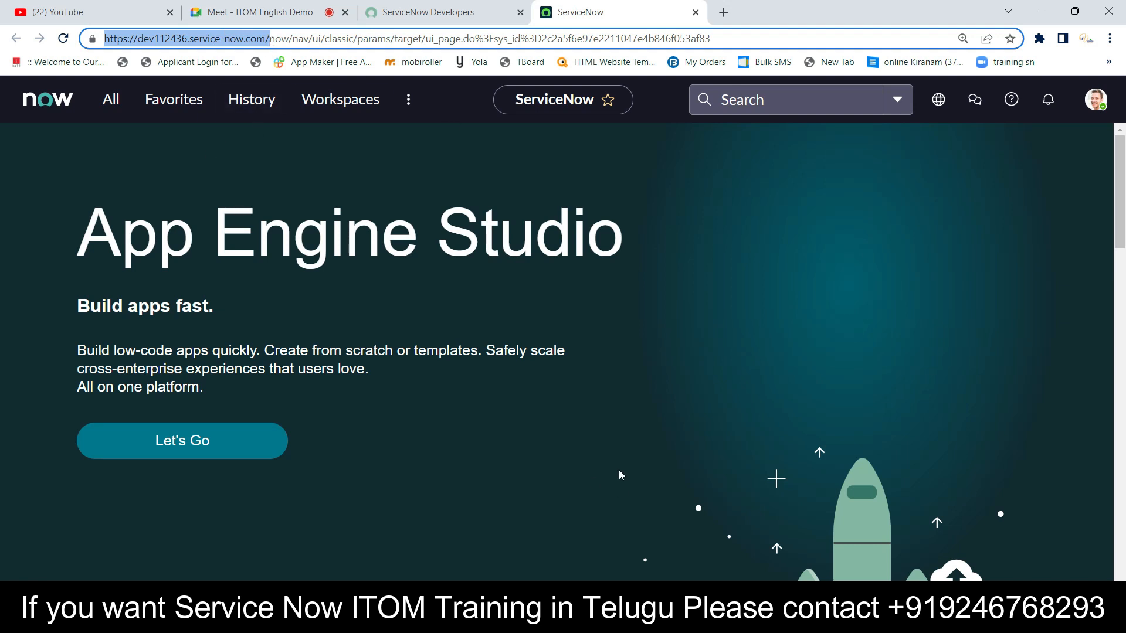
click(810, 620)
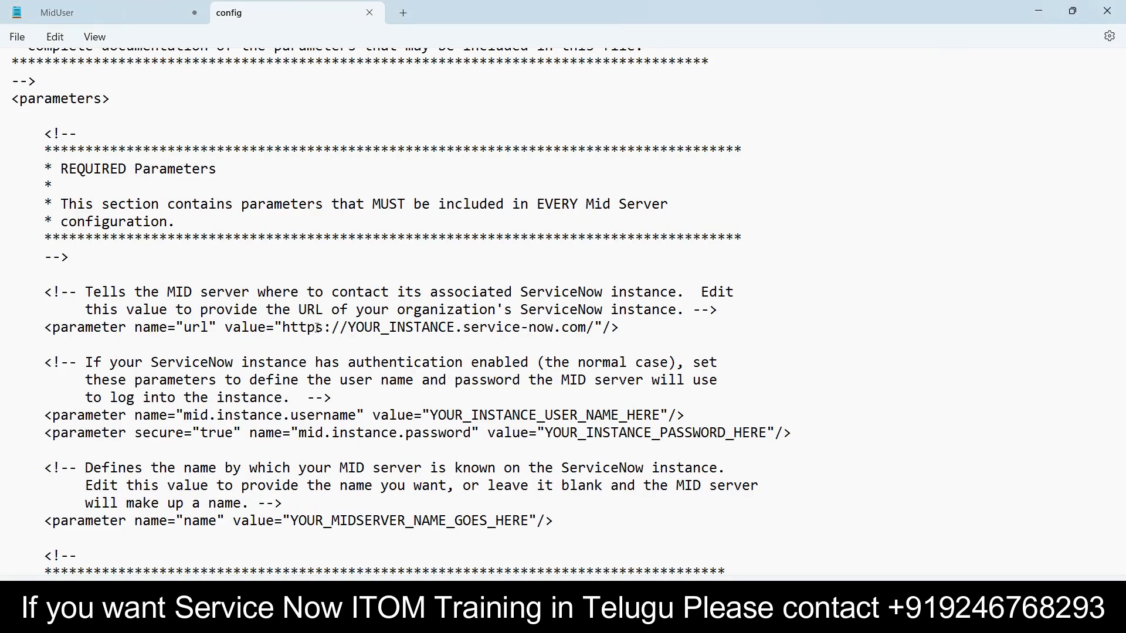
drag(286, 326, 594, 331)
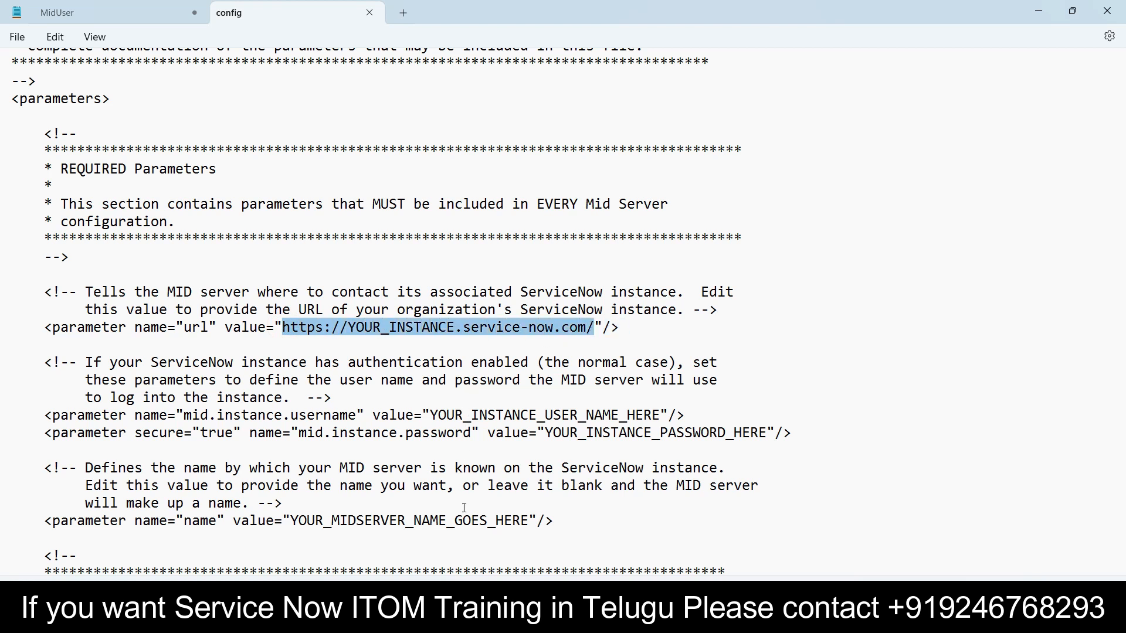
key(ctrl+v)
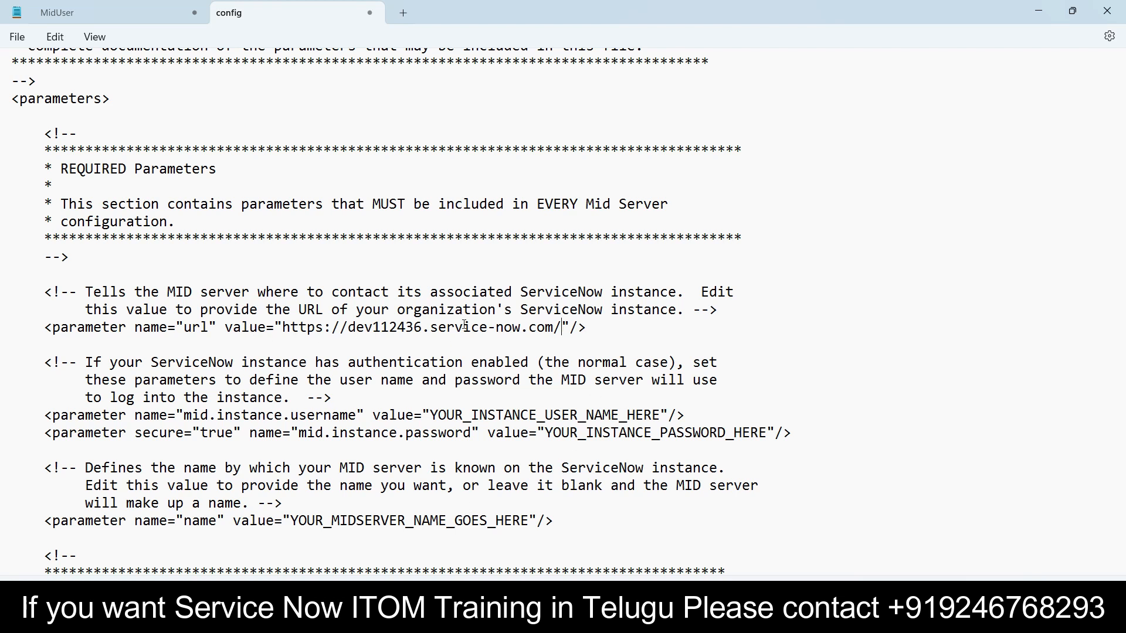
scroll(465, 325, down, 2)
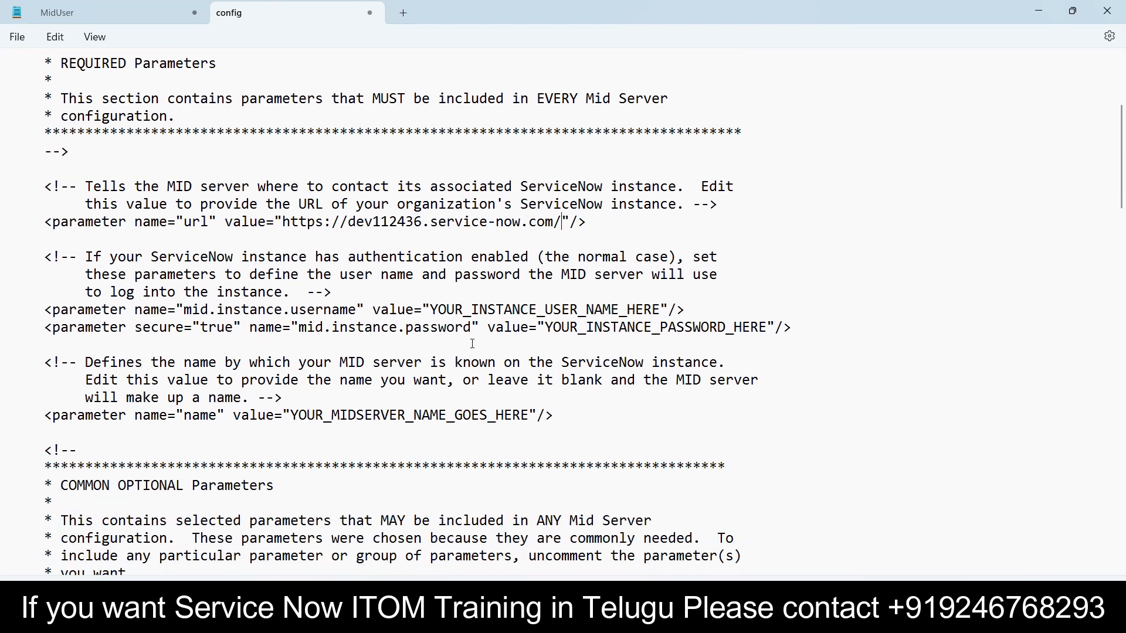
click(465, 310)
Paste MidUser, copied from the credentials note, as the mid.instance.username value.
drag(433, 309, 662, 309)
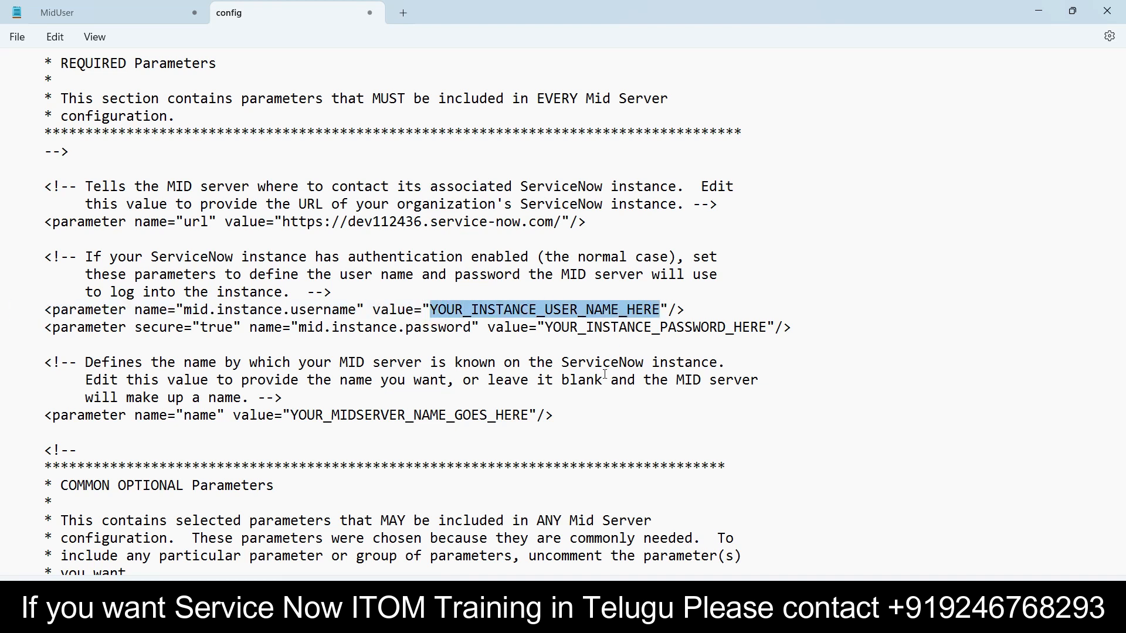
click(810, 613)
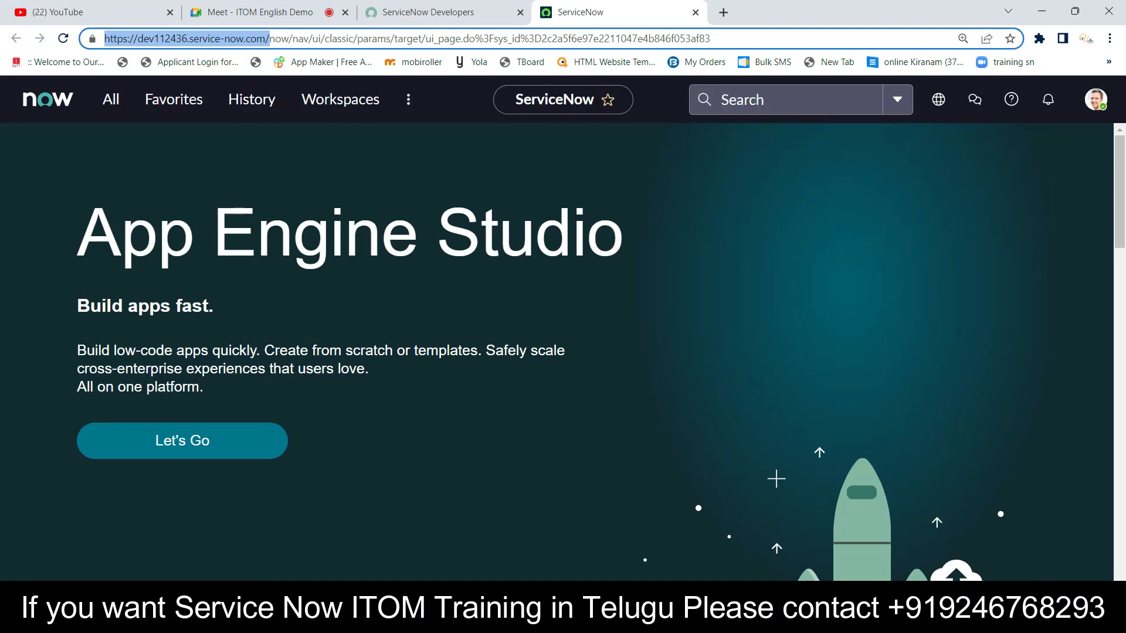
click(810, 614)
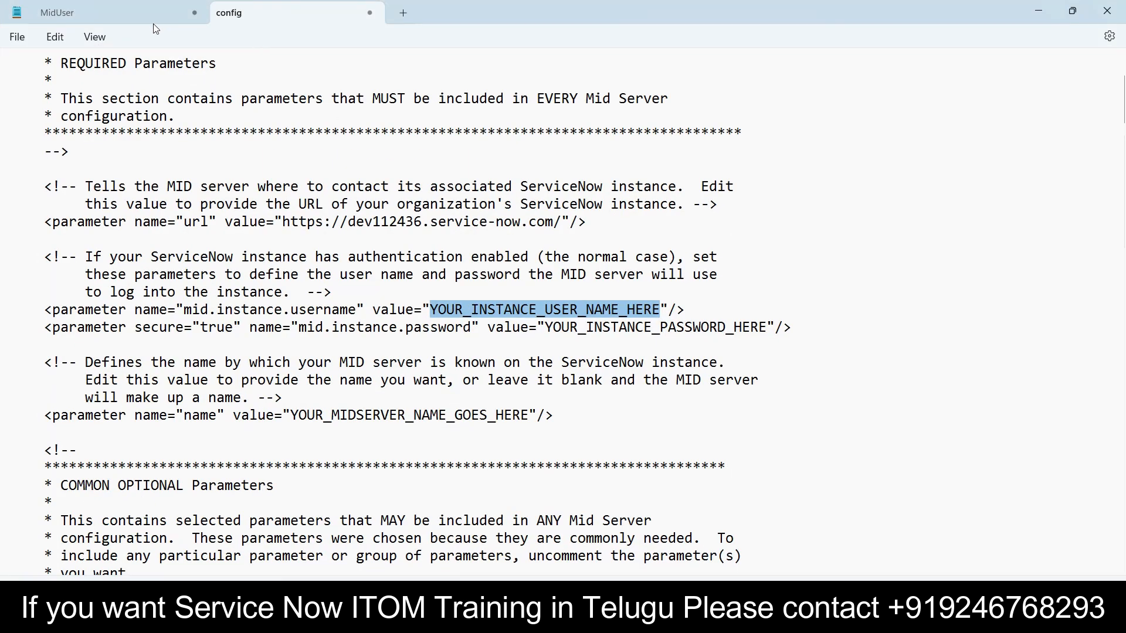
click(144, 18)
click(149, 154)
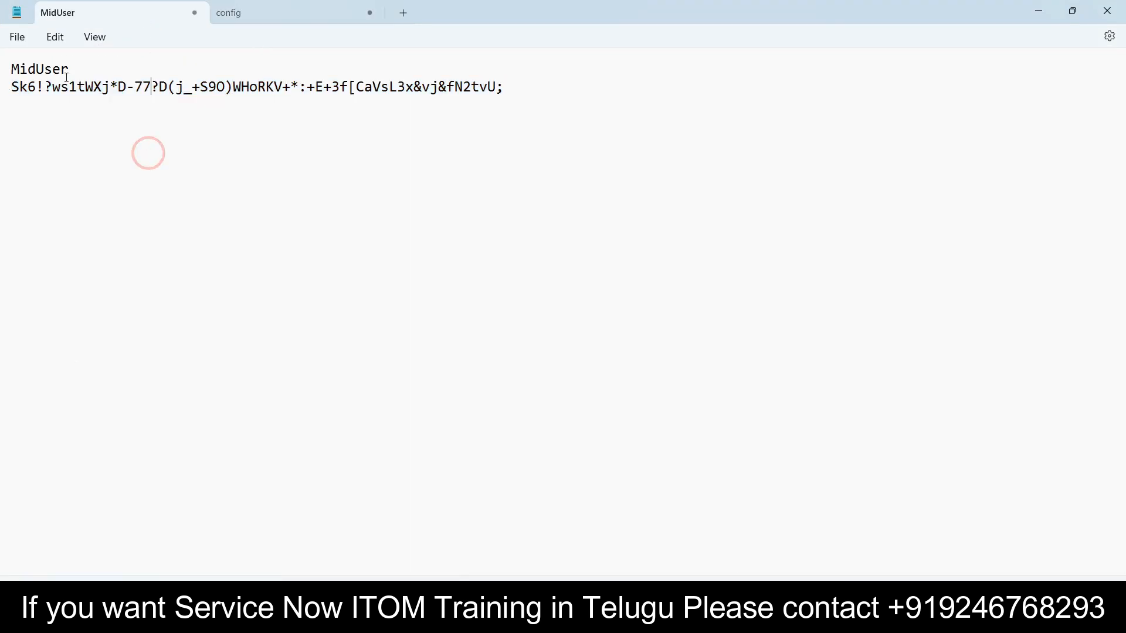
drag(72, 69, 14, 69)
key(ctrl+c)
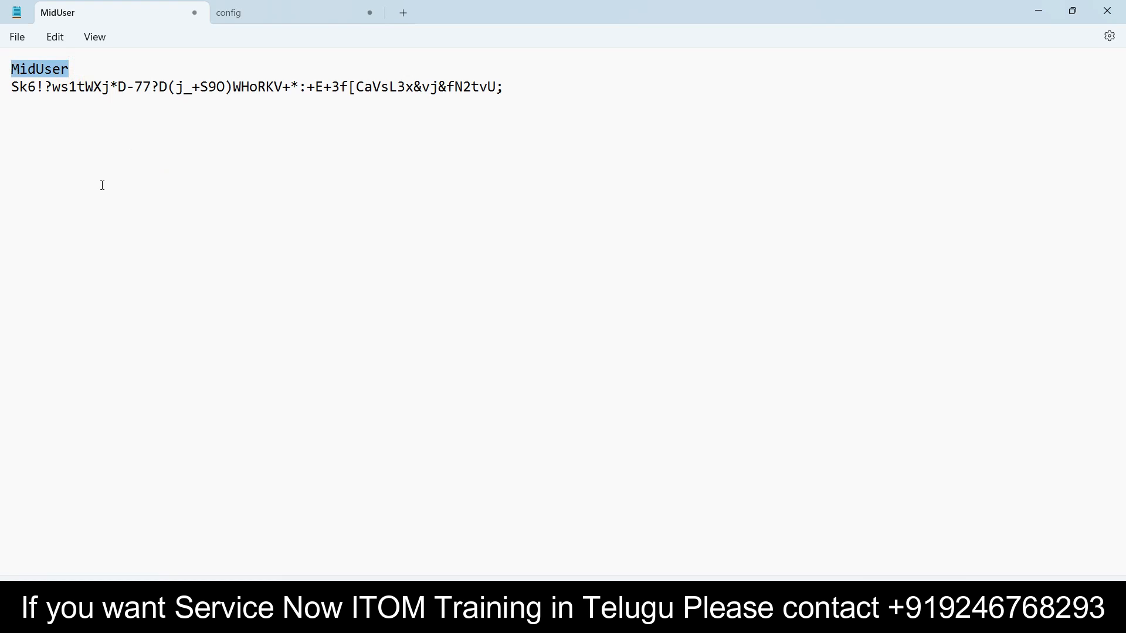
click(219, 12)
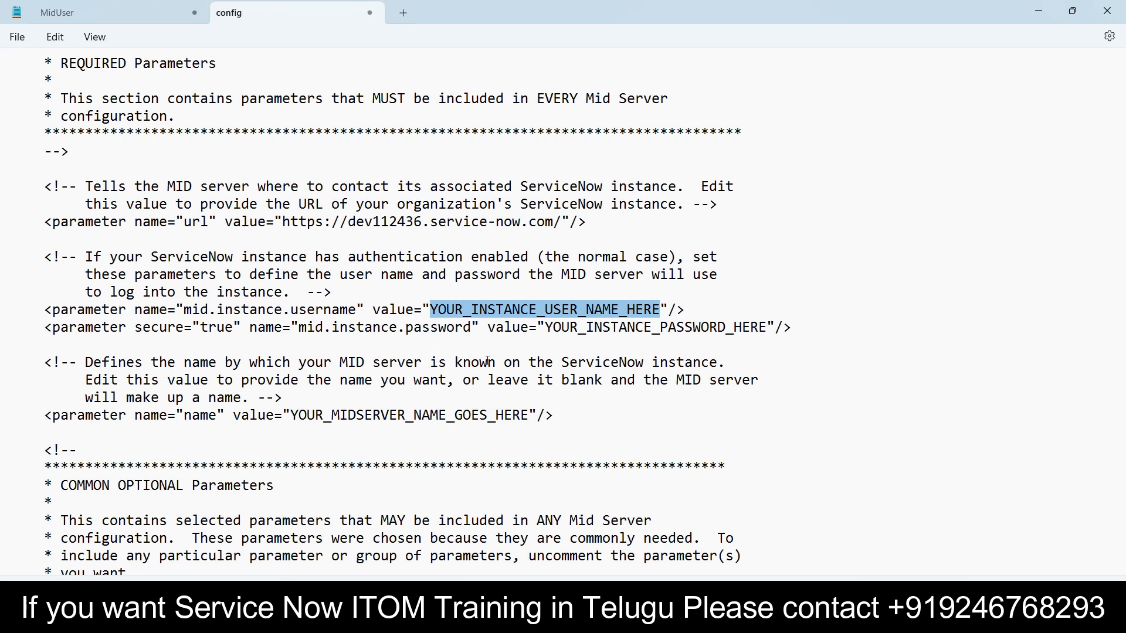
key(ctrl+v)
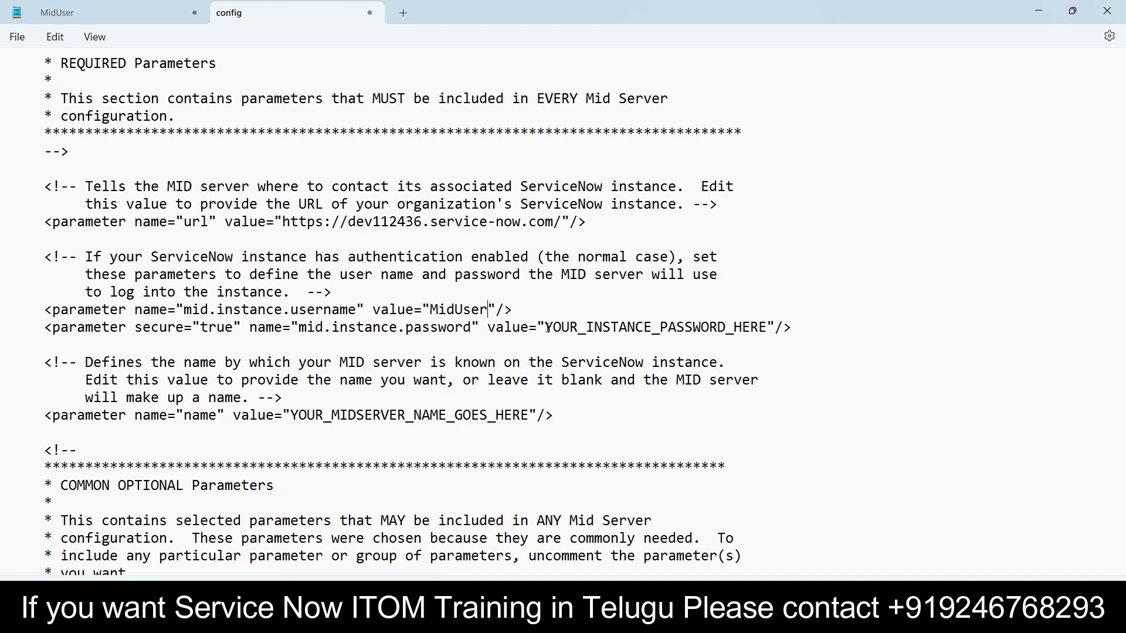
drag(546, 327, 767, 334)
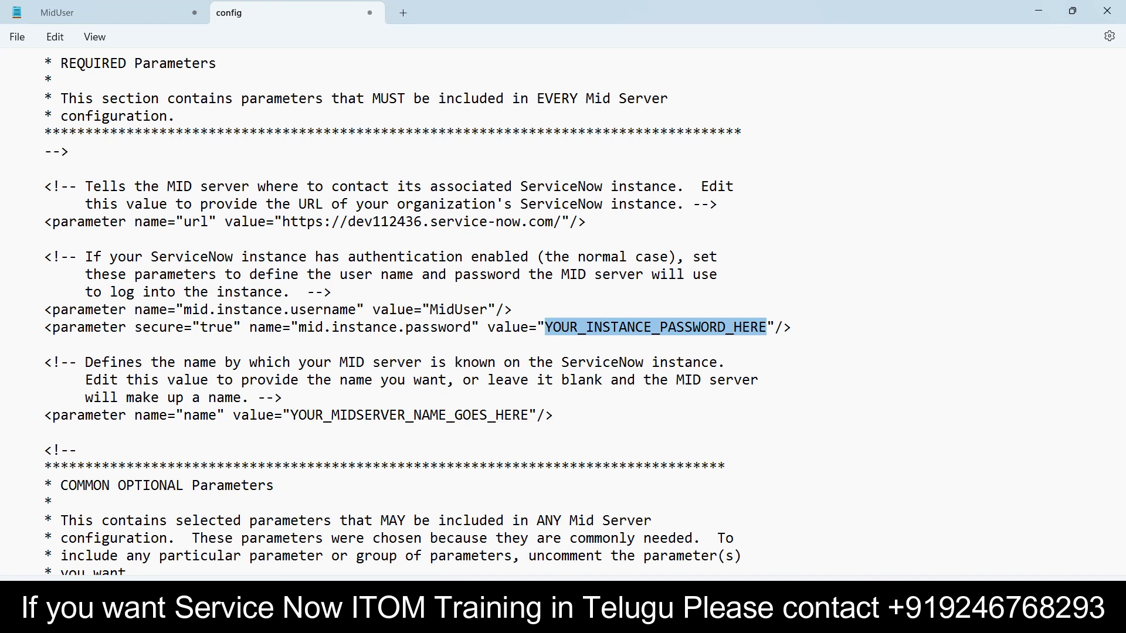
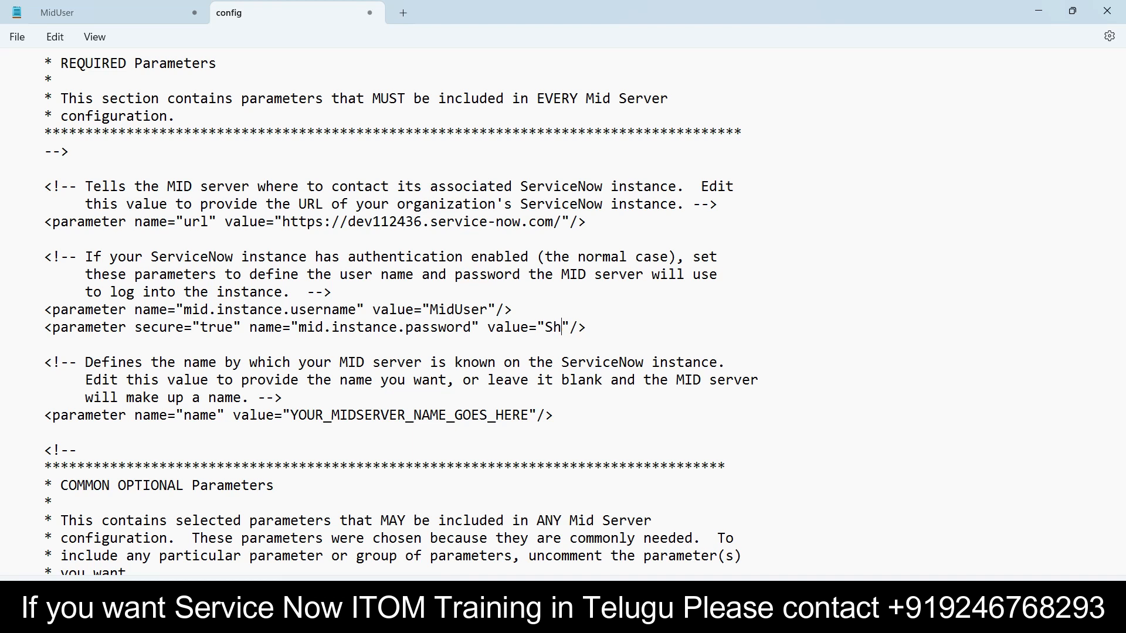
Set the MID server name value to VarshithaEducation.
scroll(573, 414, down, 4)
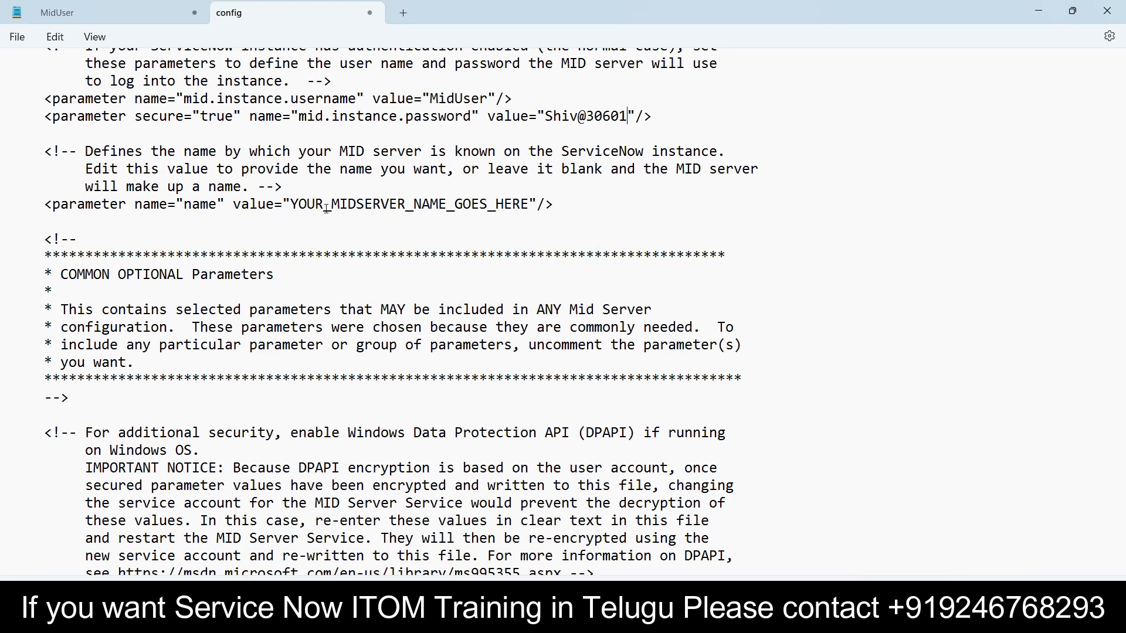
drag(291, 204, 529, 206)
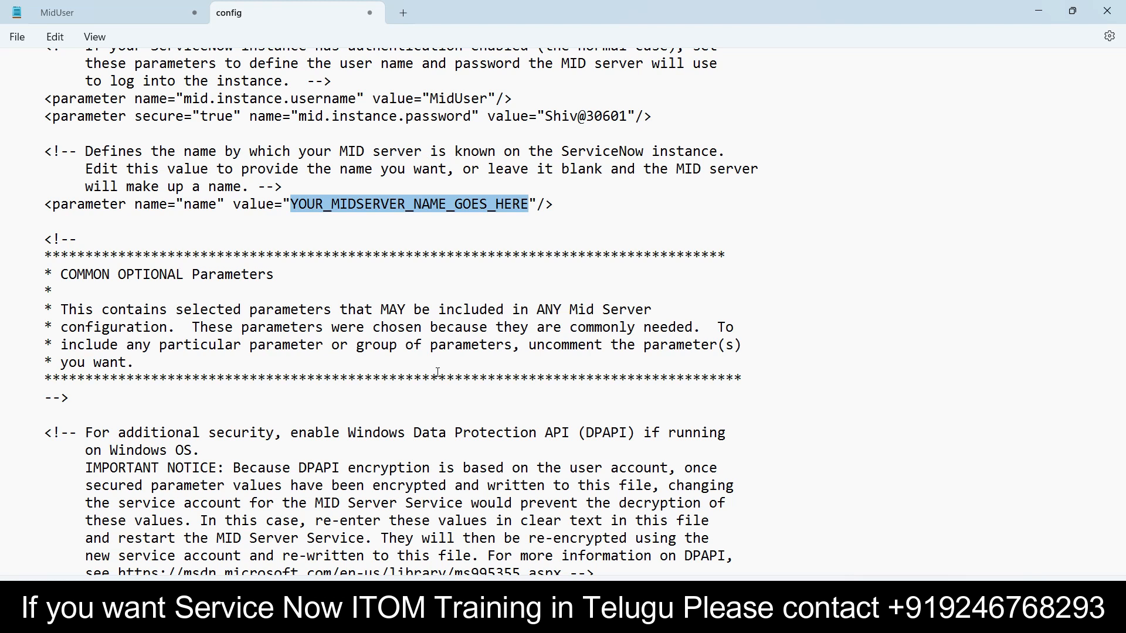
text(Varsh)
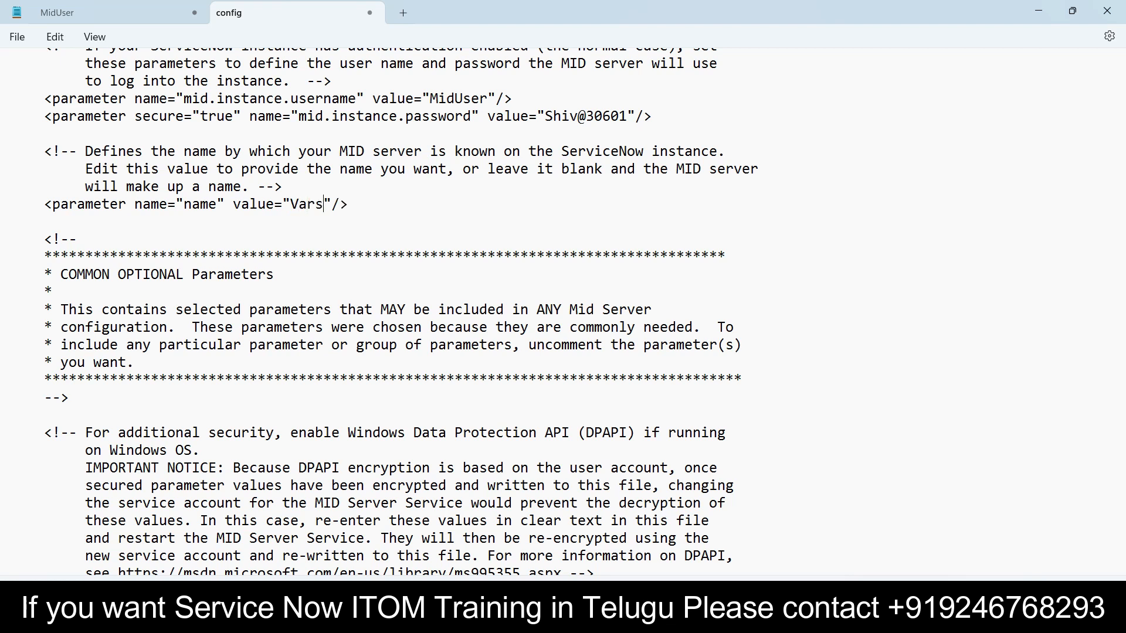
text(ithaEducation)
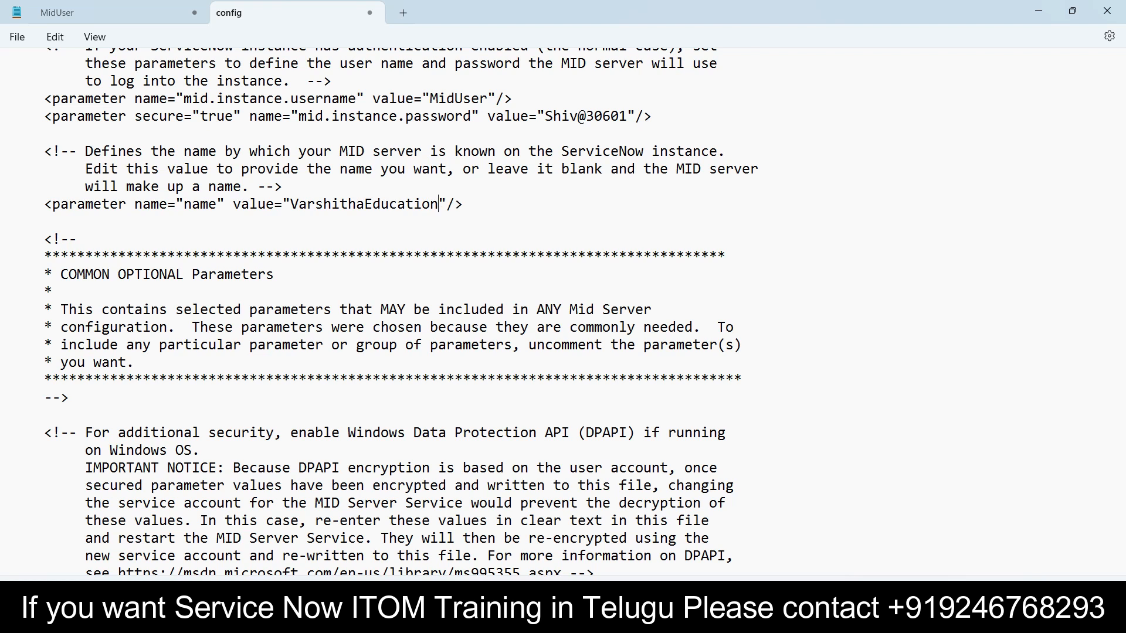
Review the edited parameters, then save config.xml and close it in Notepad.
scroll(429, 283, up, 7)
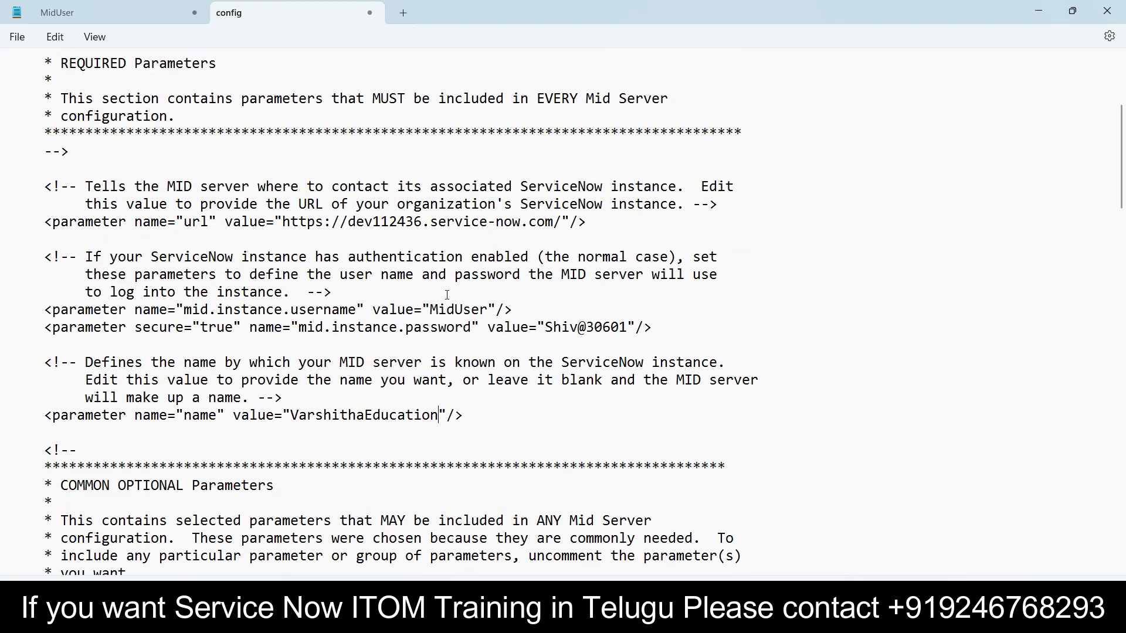
scroll(367, 202, up, 2)
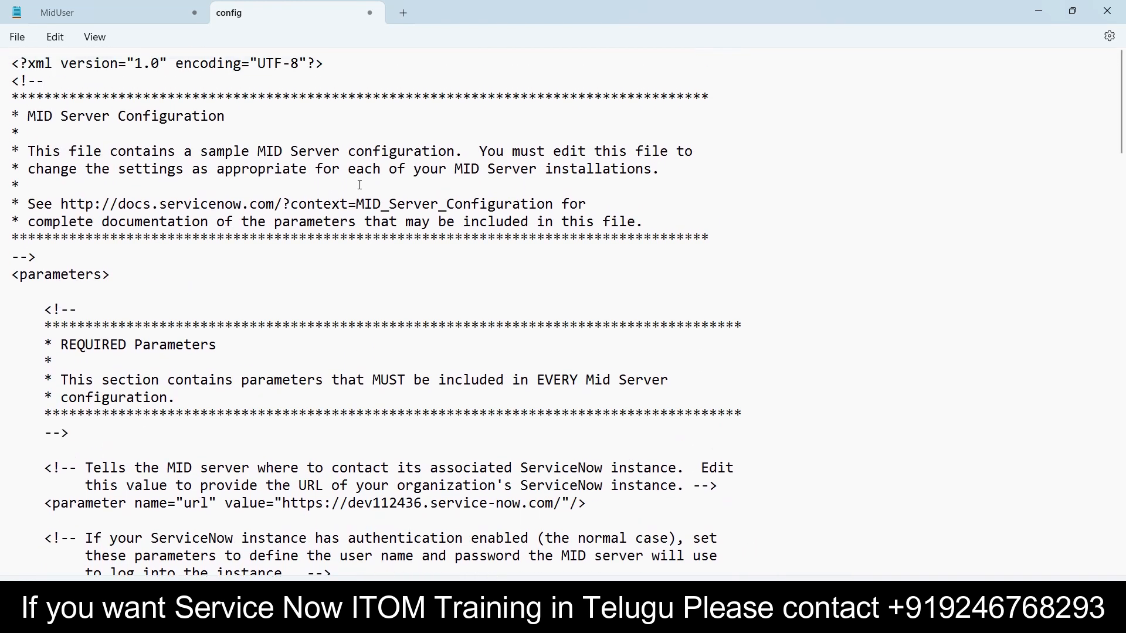
scroll(356, 360, down, 2)
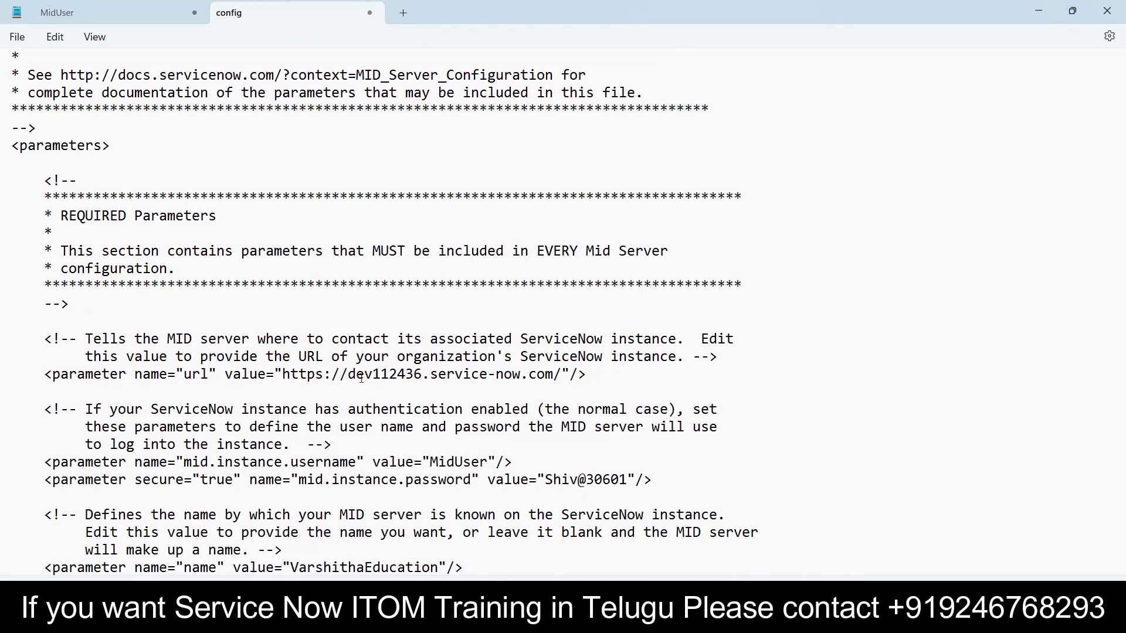
scroll(380, 379, down, 1)
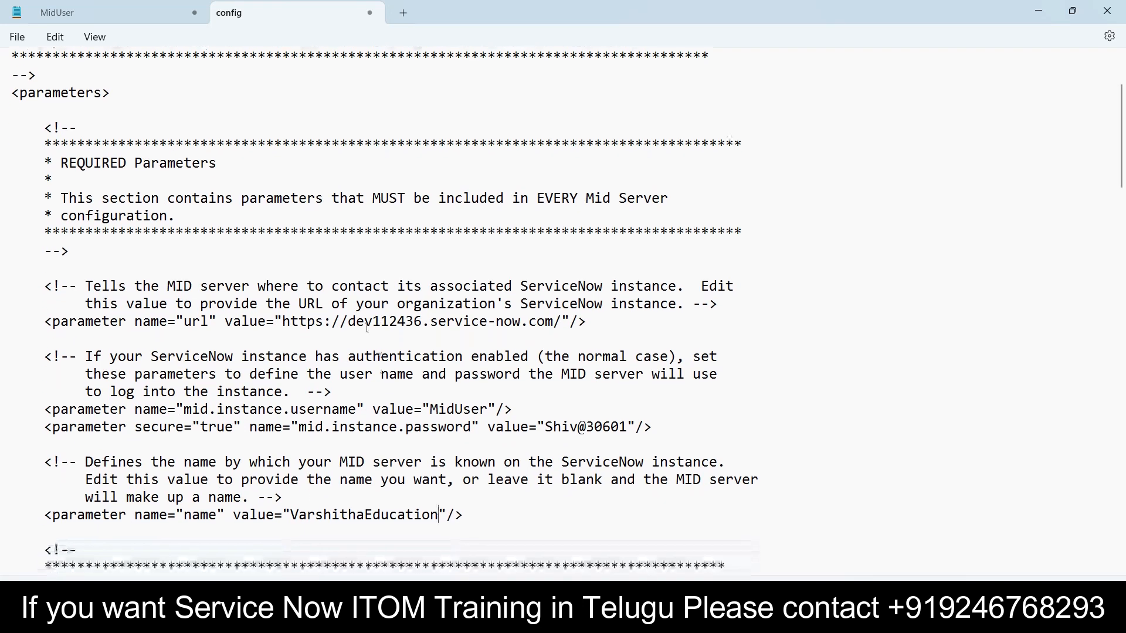
scroll(403, 330, down, 1)
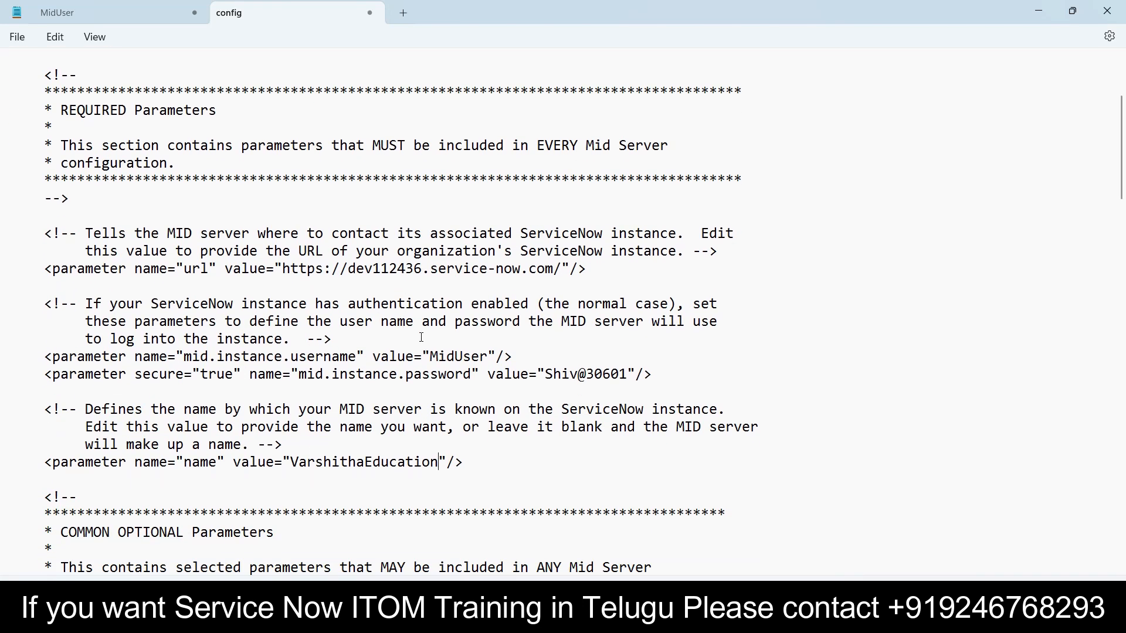
scroll(443, 356, down, 1)
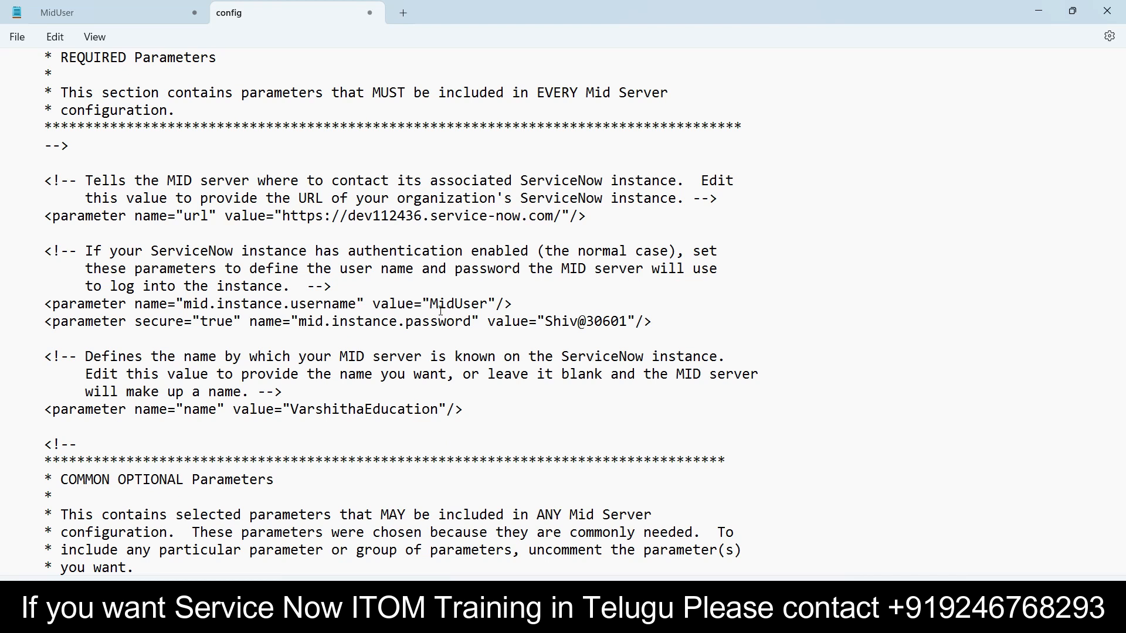
scroll(549, 323, down, 4)
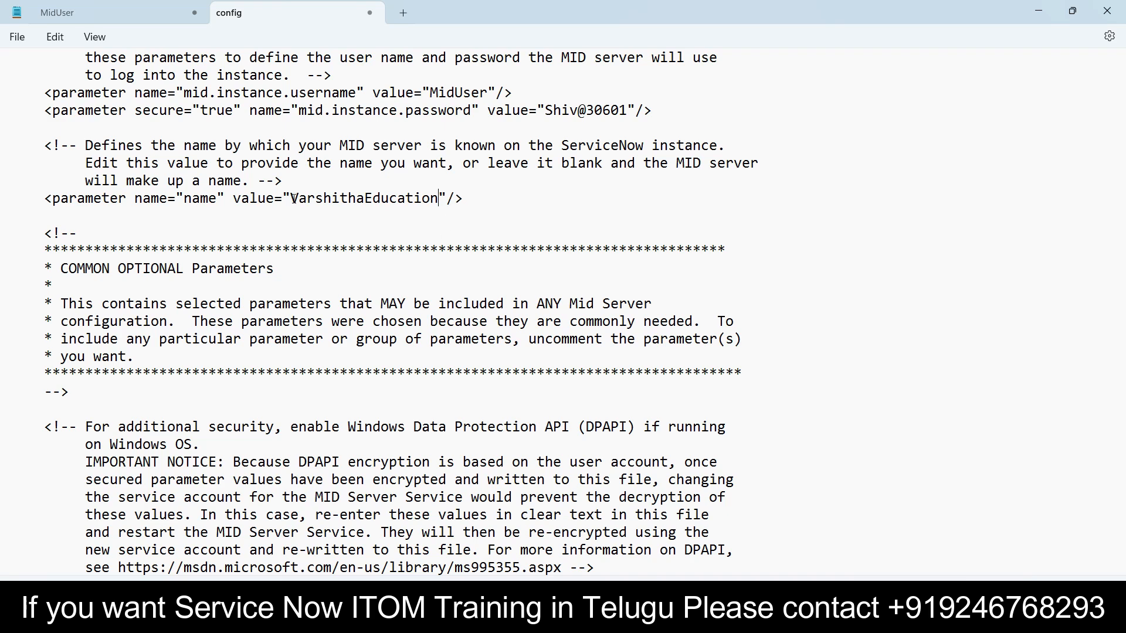
scroll(471, 207, down, 2)
scroll(268, 76, up, 11)
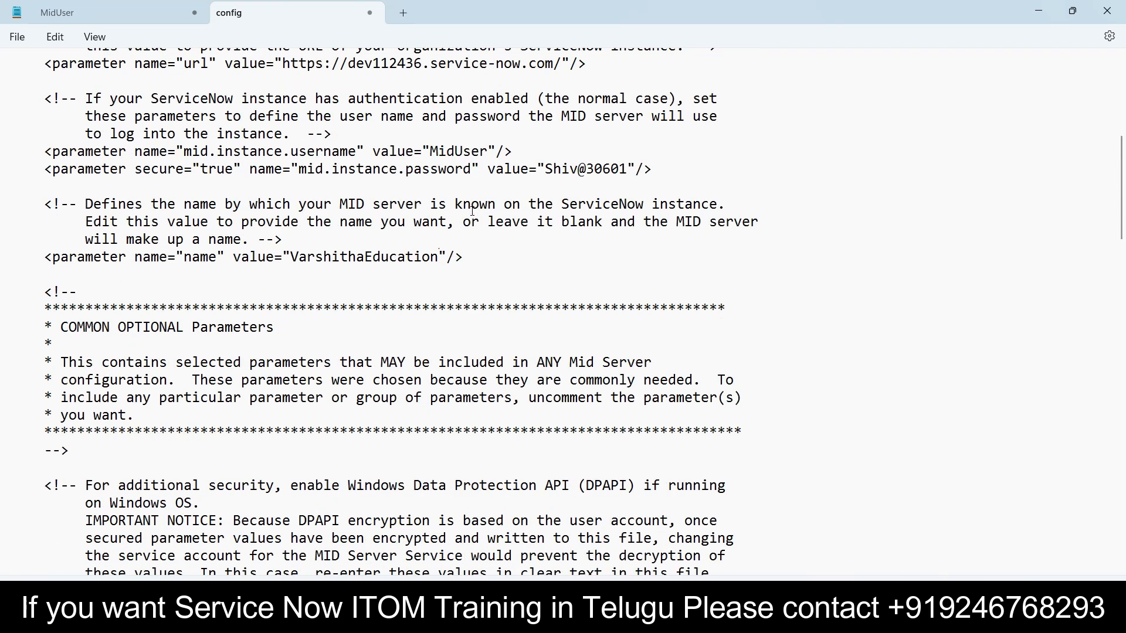
click(18, 37)
click(37, 144)
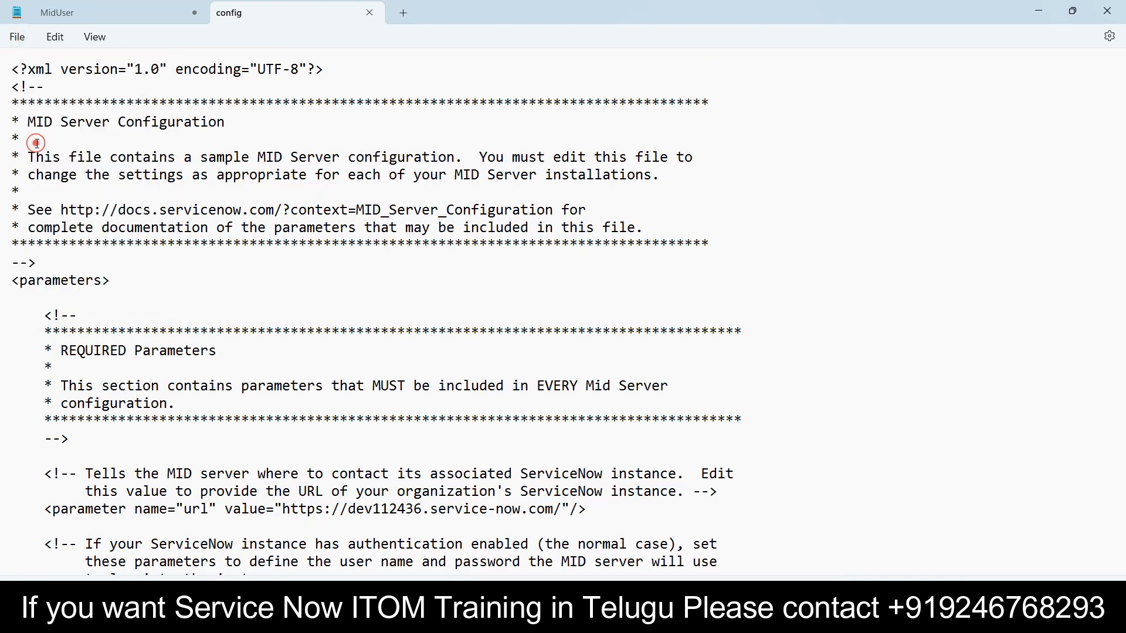
click(370, 13)
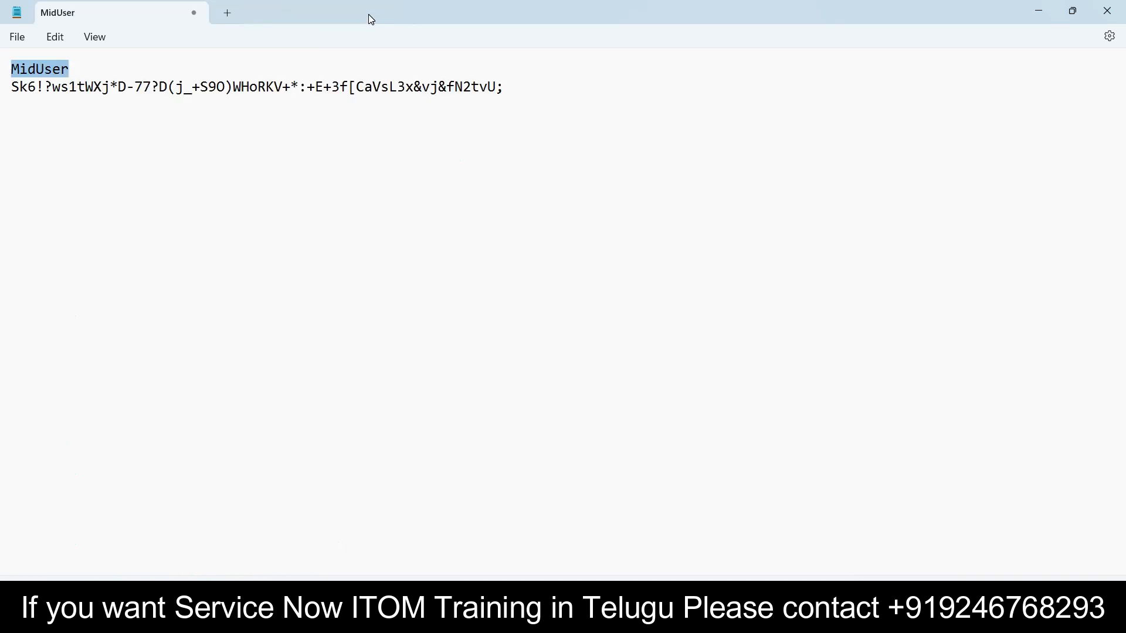
Put Notepad and Chrome away to show the MID Server agent folder with start.bat in File Explorer.
double_click(1021, 16)
click(1021, 16)
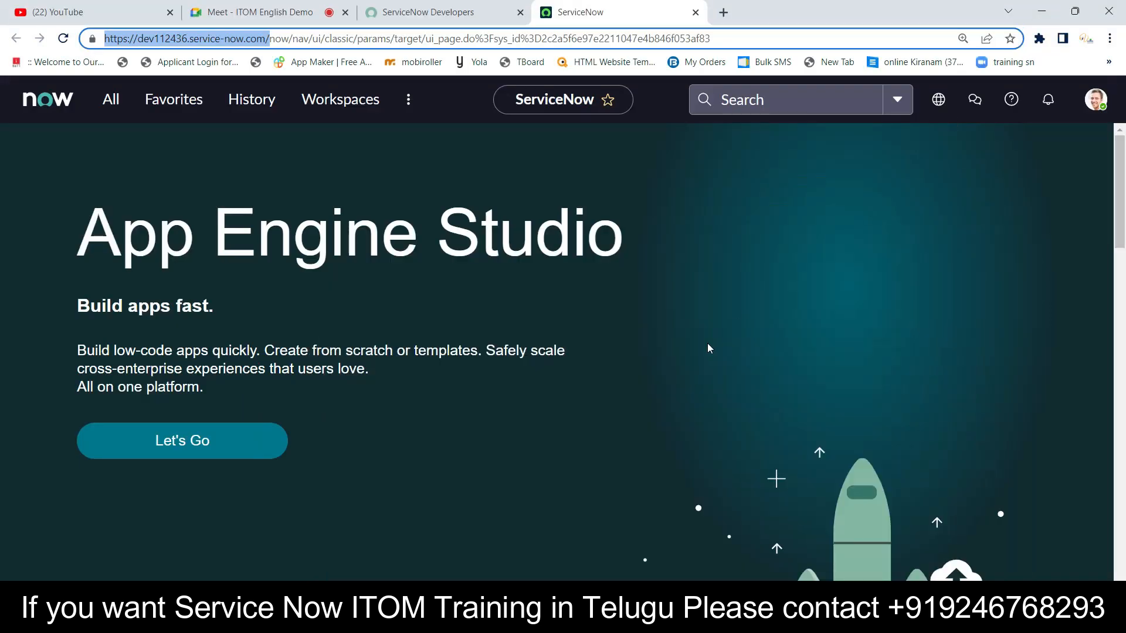
click(510, 443)
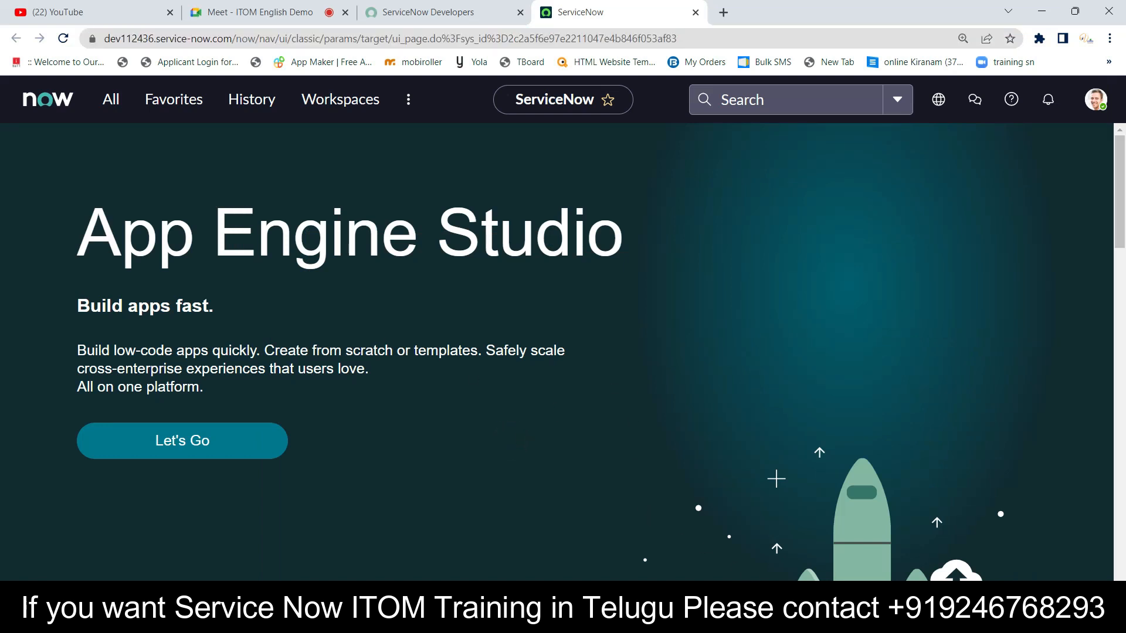
click(1045, 14)
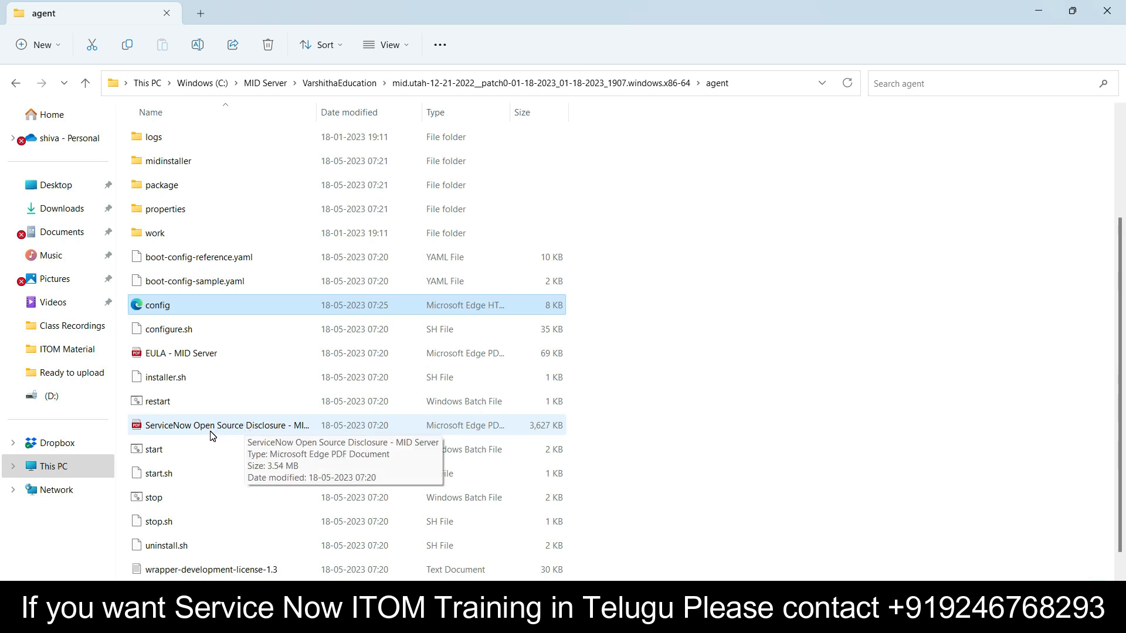
right_click(156, 455)
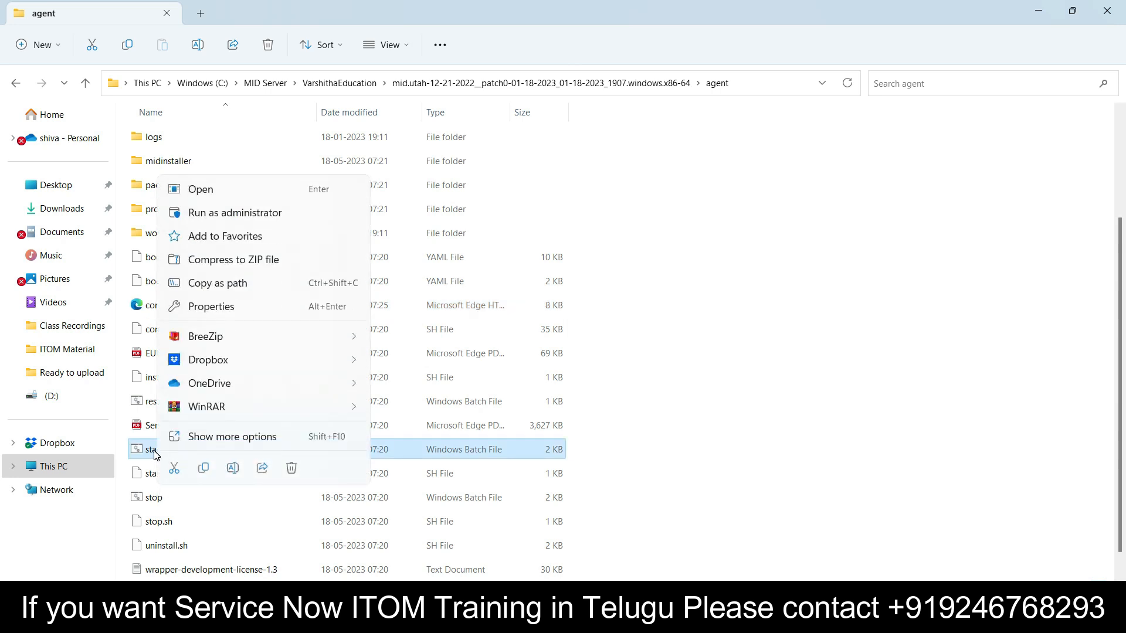
Run start.bat as administrator, using More info and Run anyway past SmartScreen.
click(243, 215)
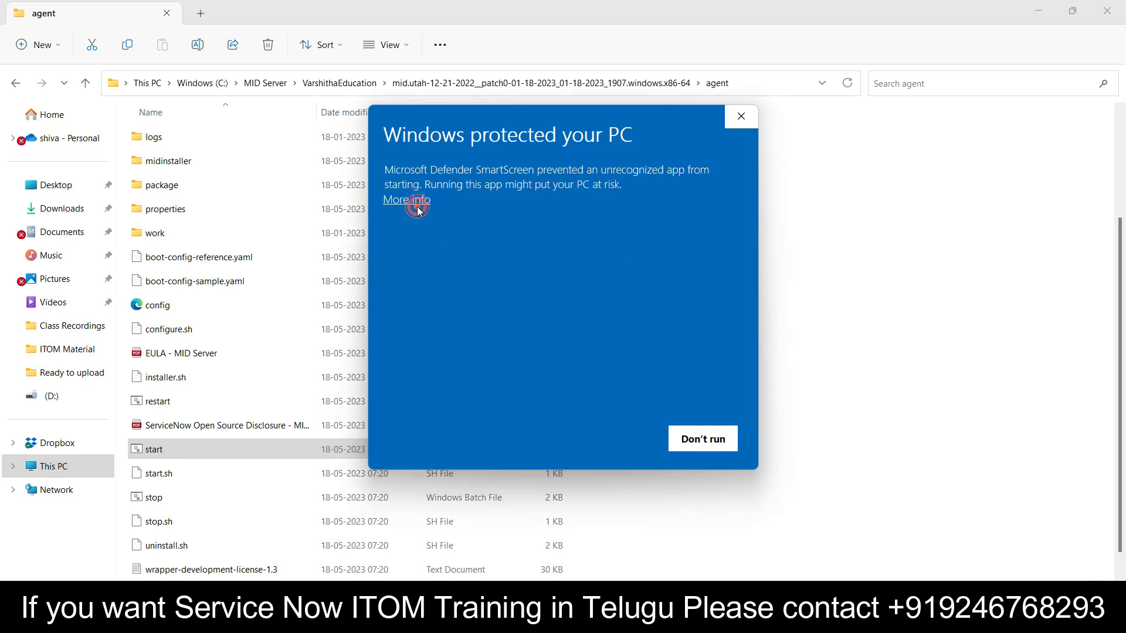
click(414, 201)
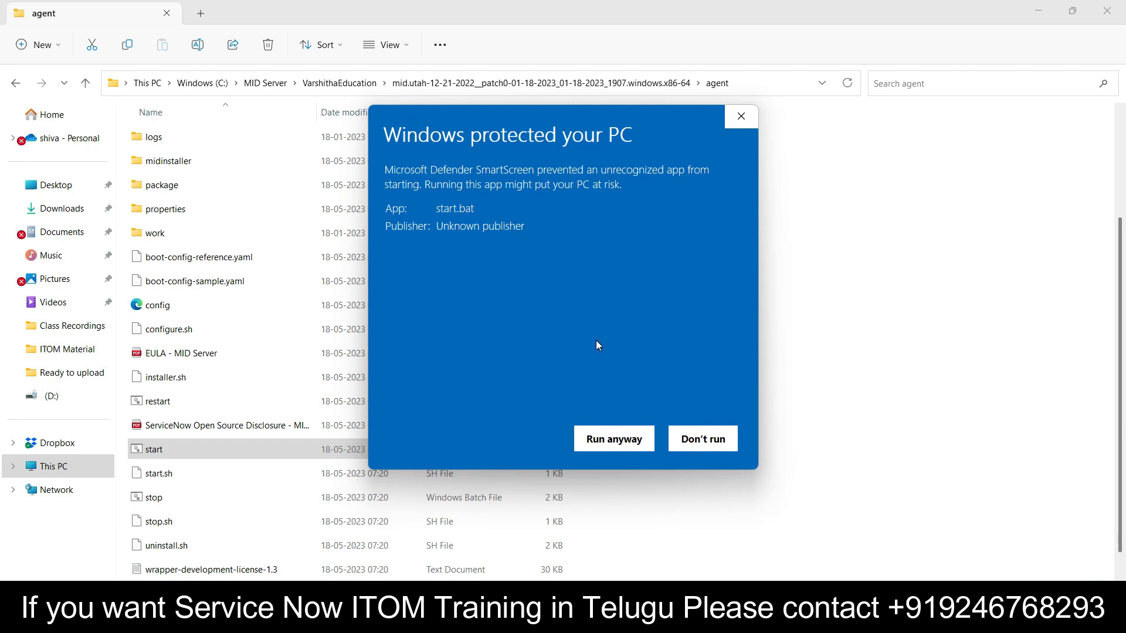
click(624, 444)
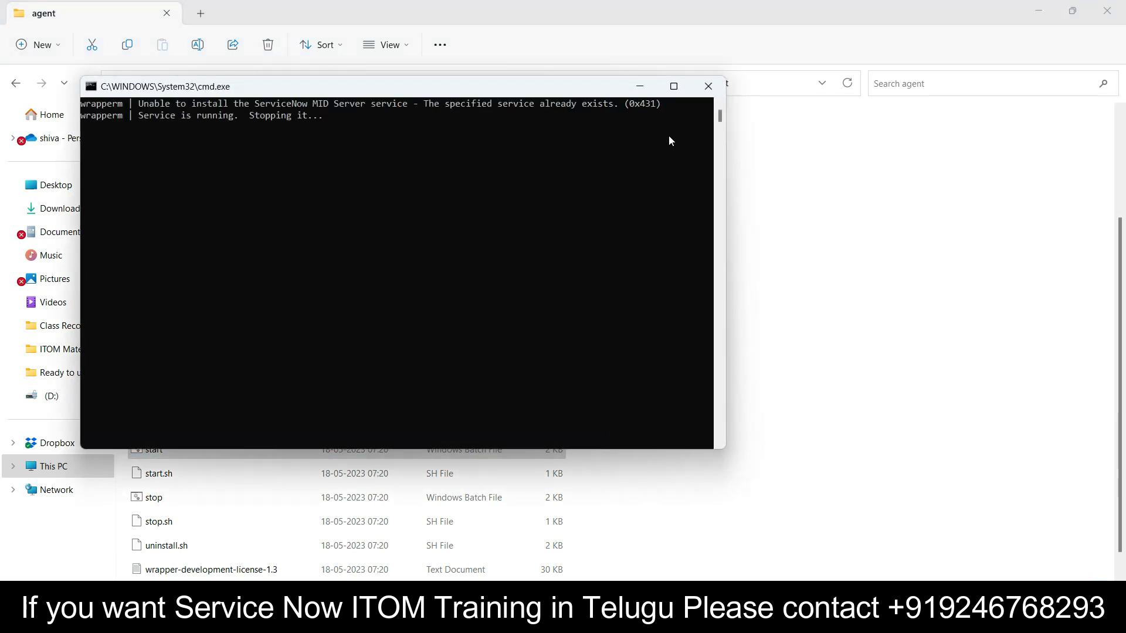
click(674, 86)
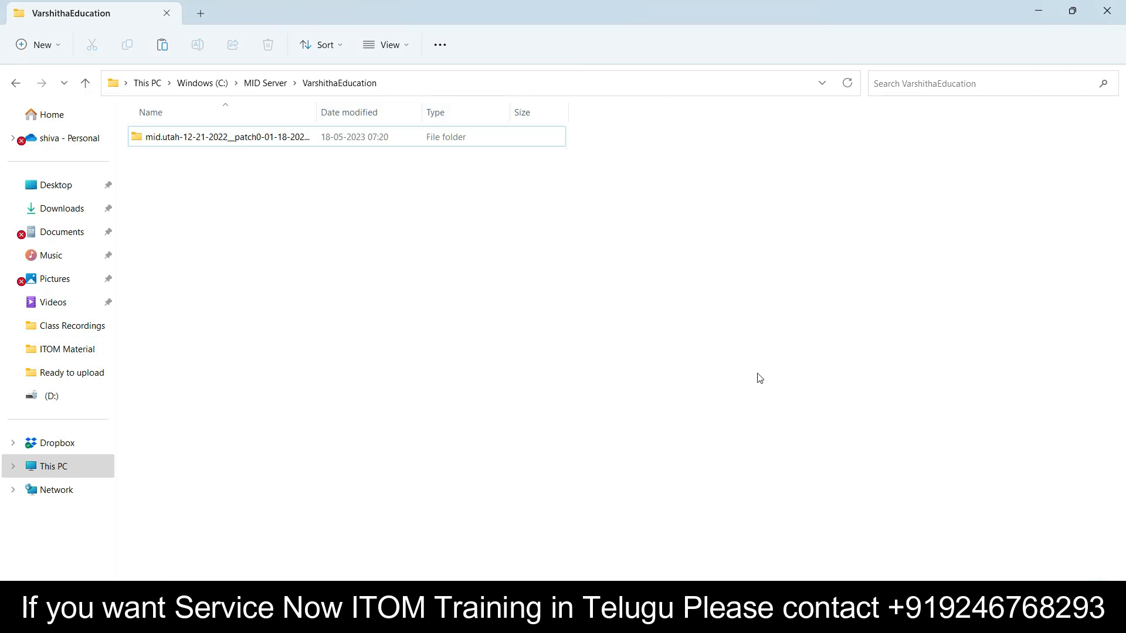
Return from the finished Command Prompt output to the ServiceNow instance in Chrome.
mouse_move(713, 619)
click(649, 619)
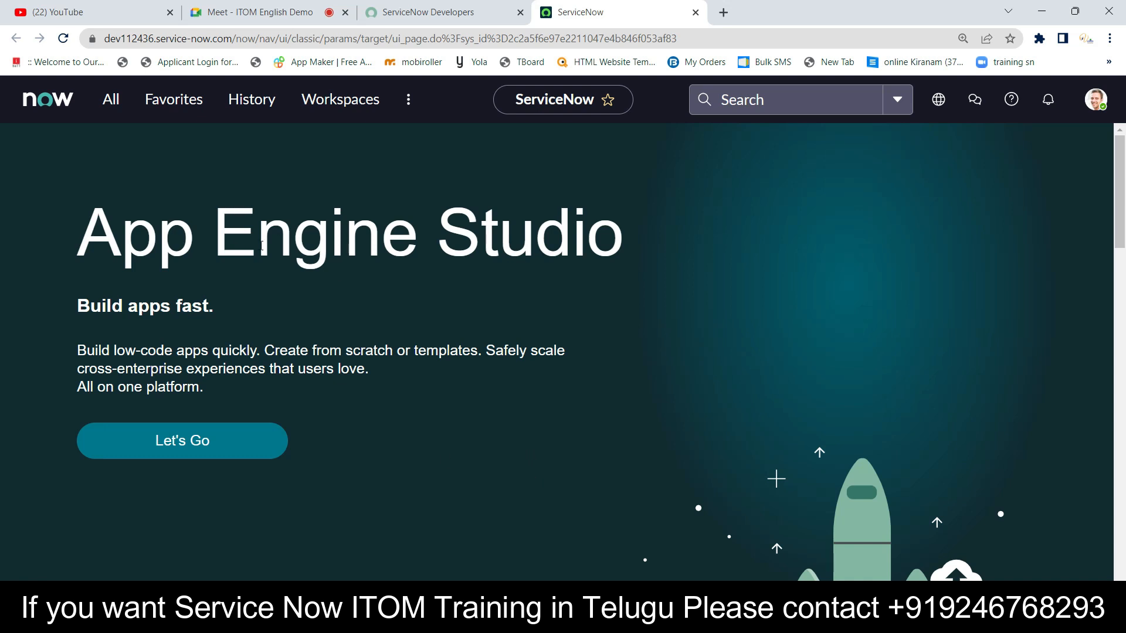
Filter the application navigator for 'mid' and open MID Server > Servers.
click(113, 108)
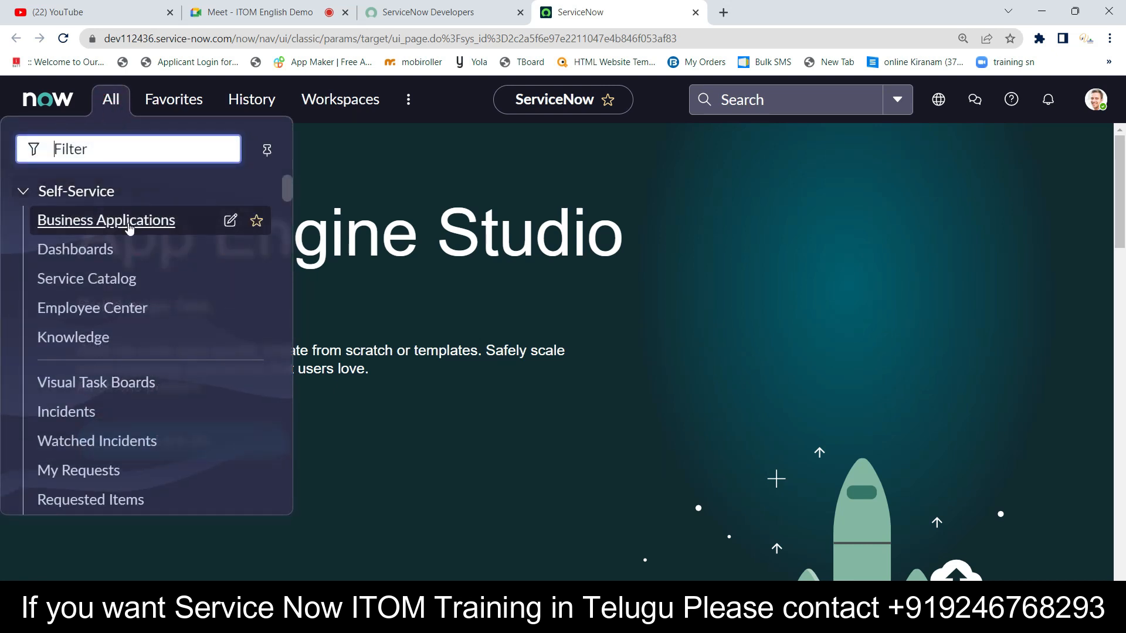
text(mid)
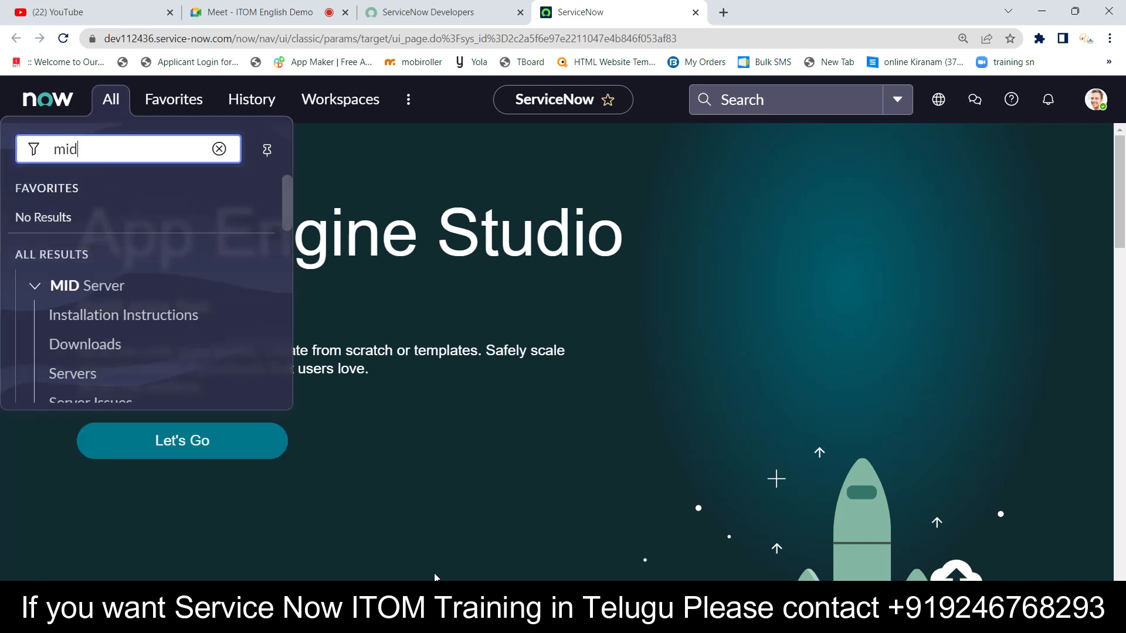
click(85, 376)
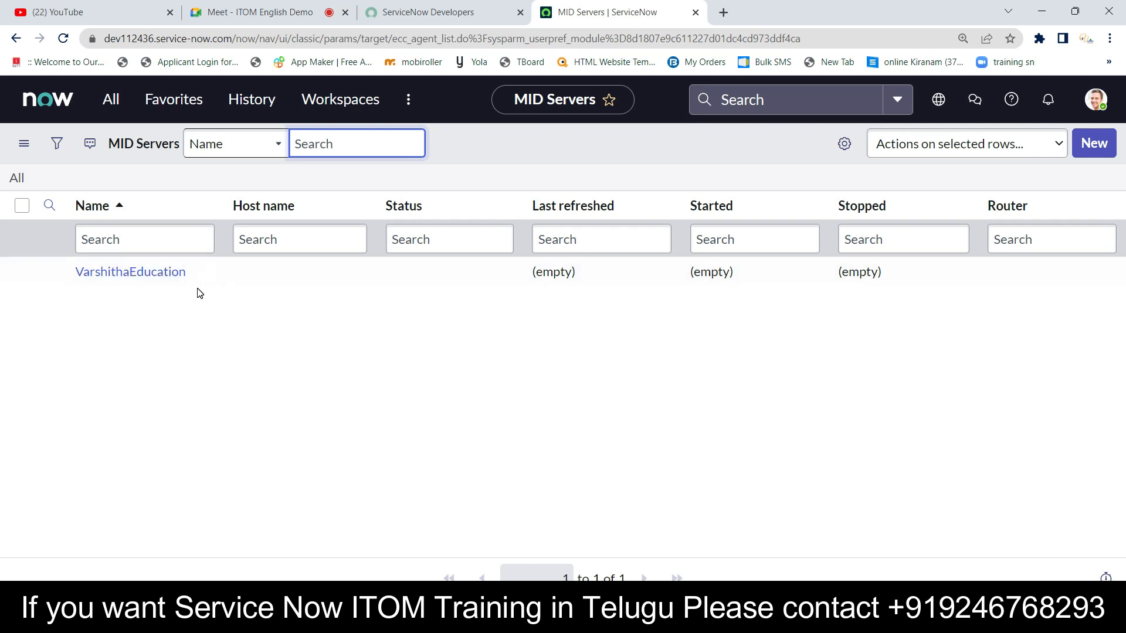
Open the VarshithaEducation record, dismiss the version and PowerShell warnings, and check Host name HP.
click(171, 275)
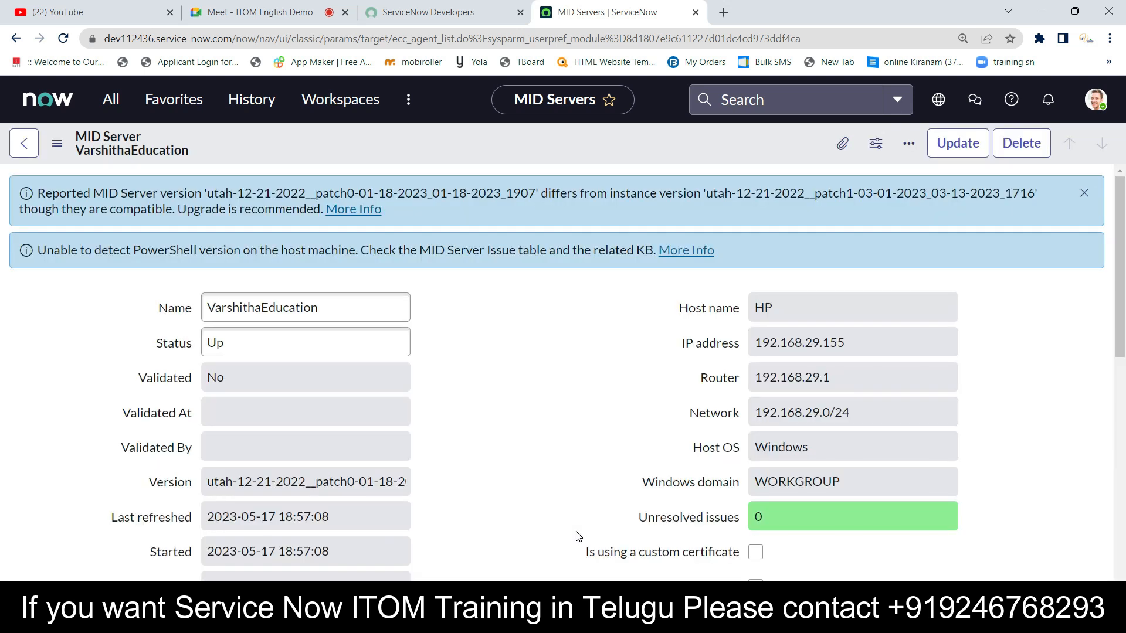
click(1083, 198)
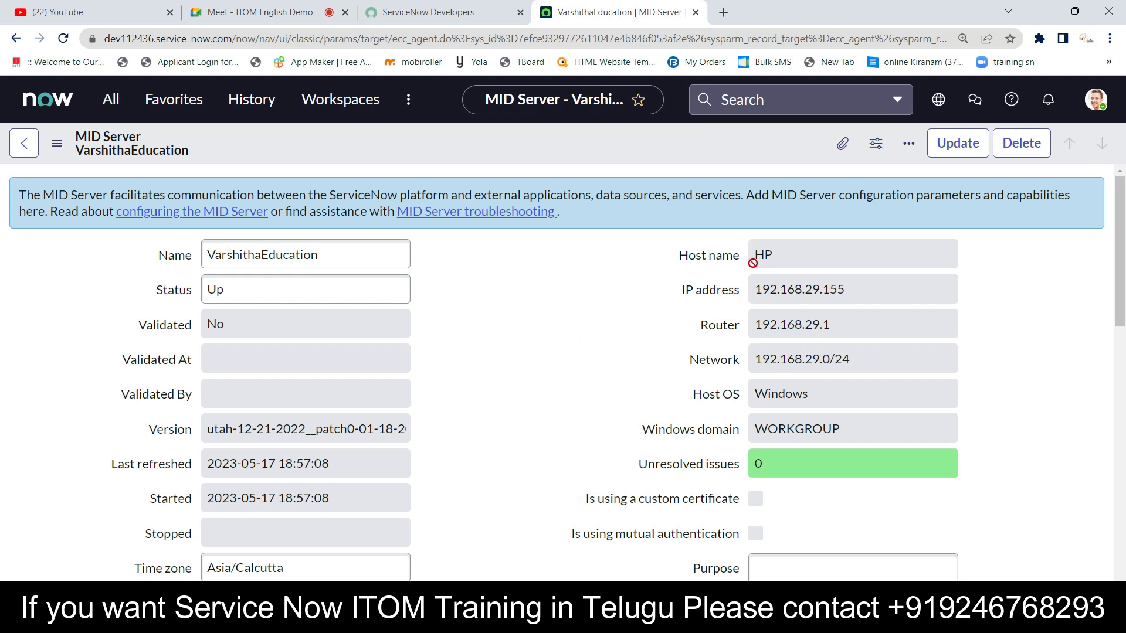
drag(783, 261, 749, 260)
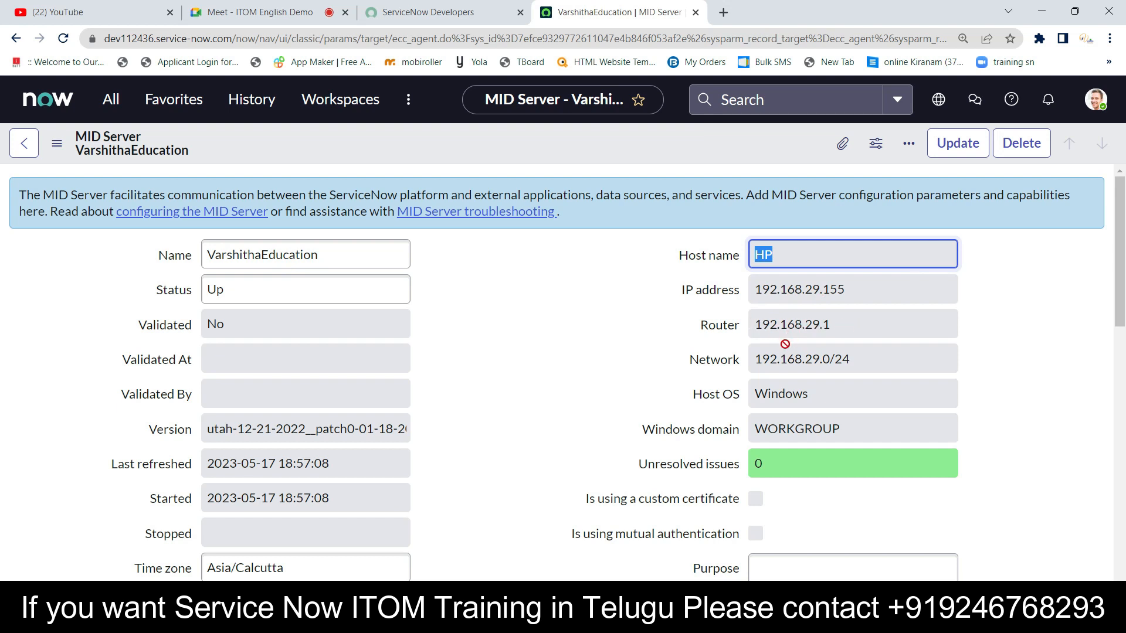
scroll(828, 355, down, 2)
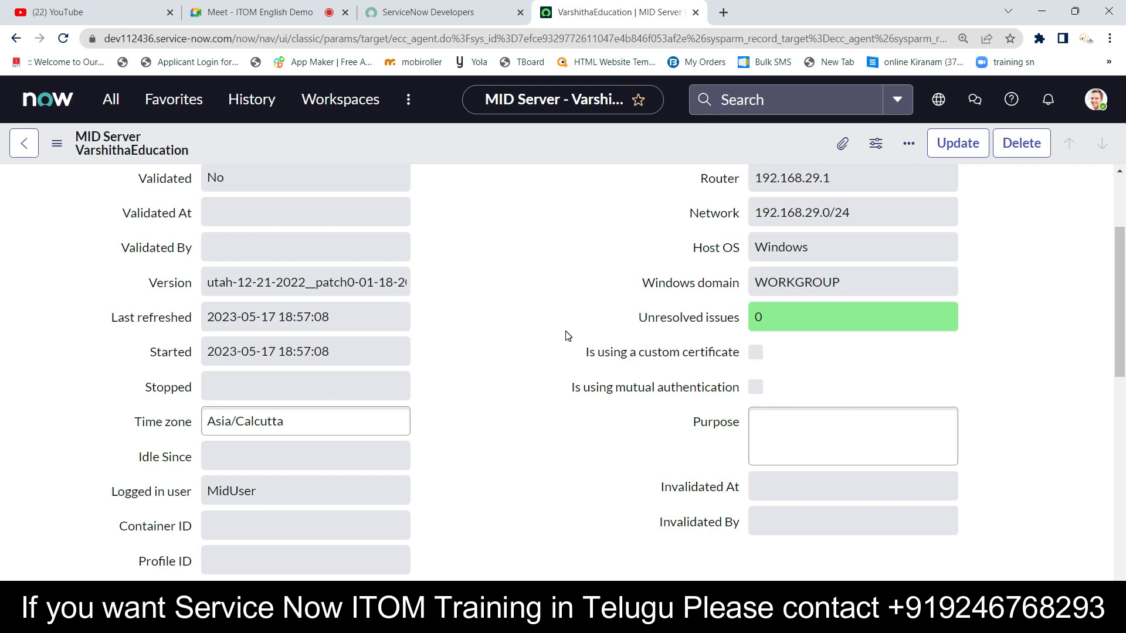
scroll(583, 336, down, 4)
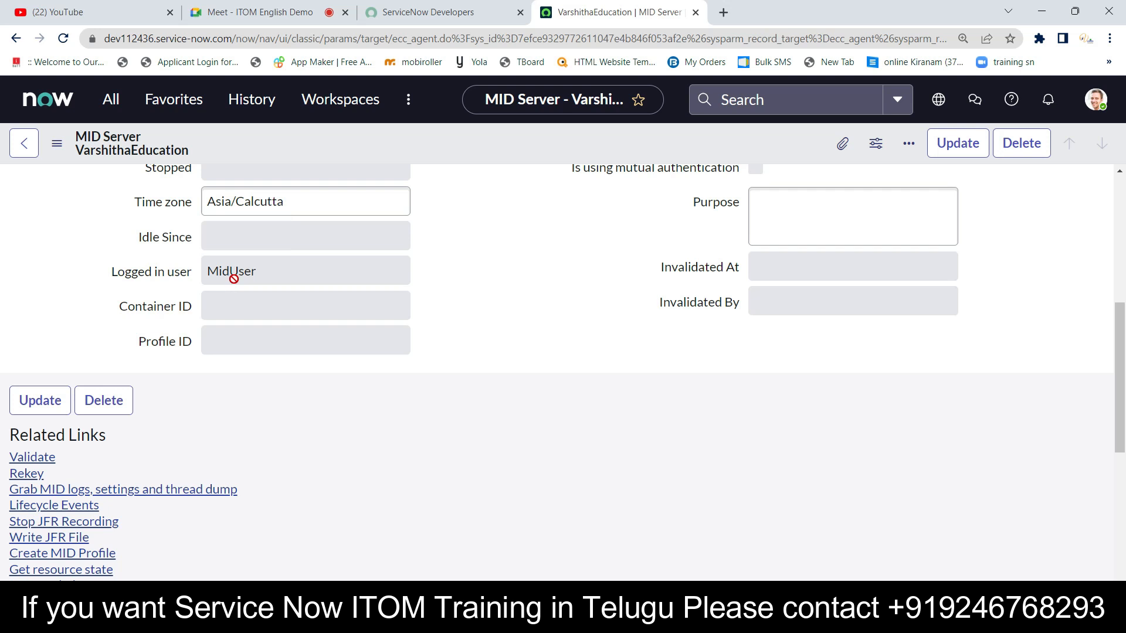
scroll(314, 324, up, 3)
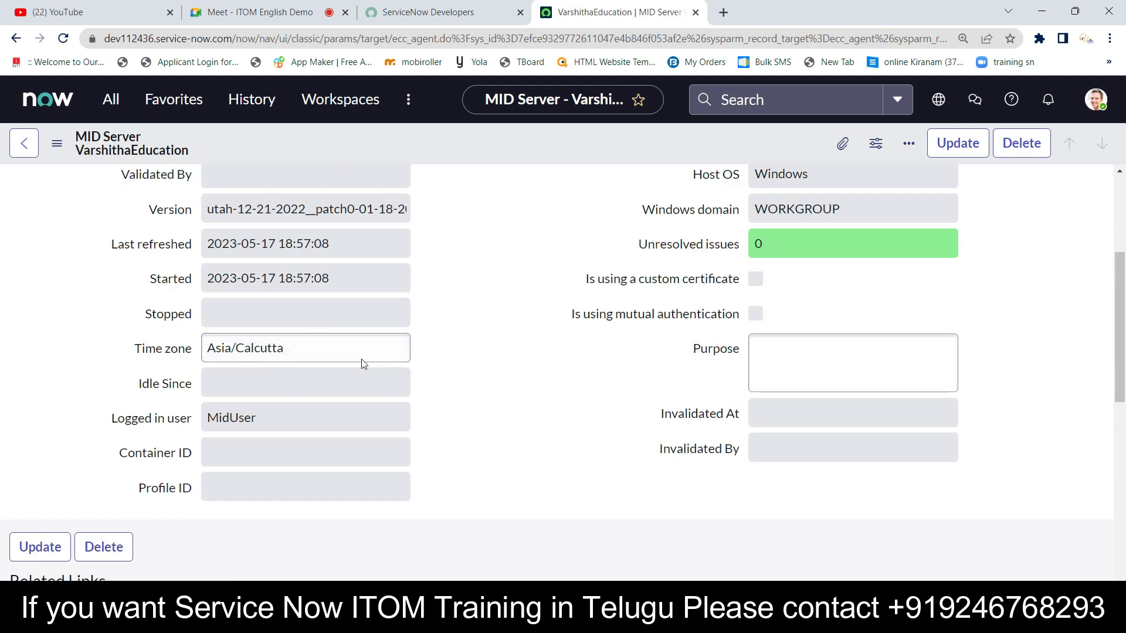
scroll(503, 318, up, 3)
scroll(503, 318, down, 4)
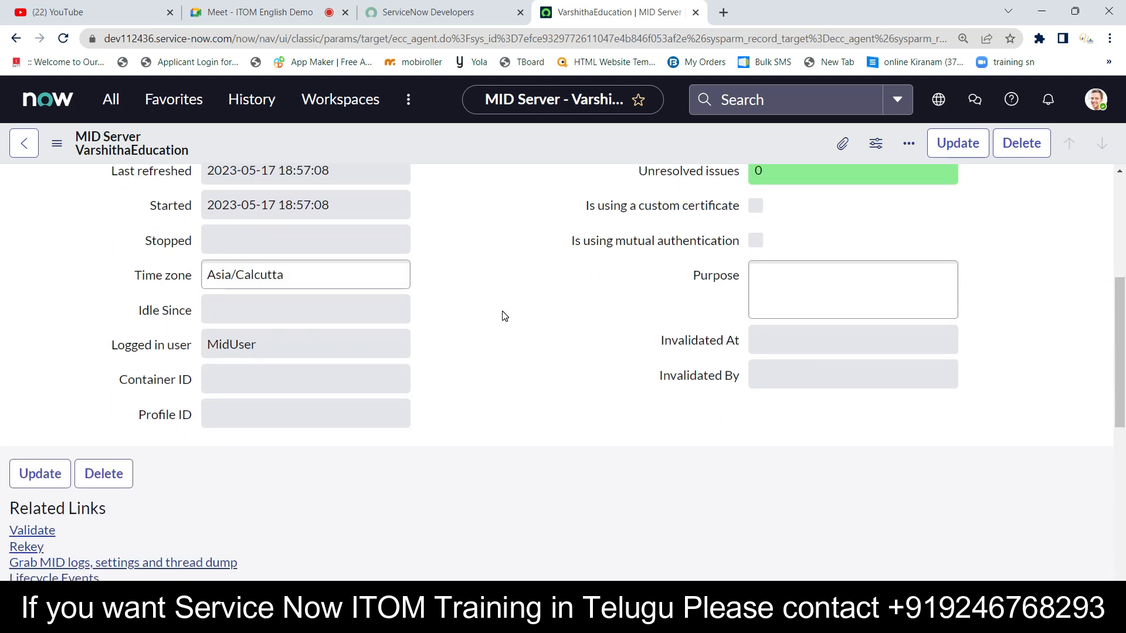
scroll(504, 317, down, 3)
scroll(503, 314, up, 7)
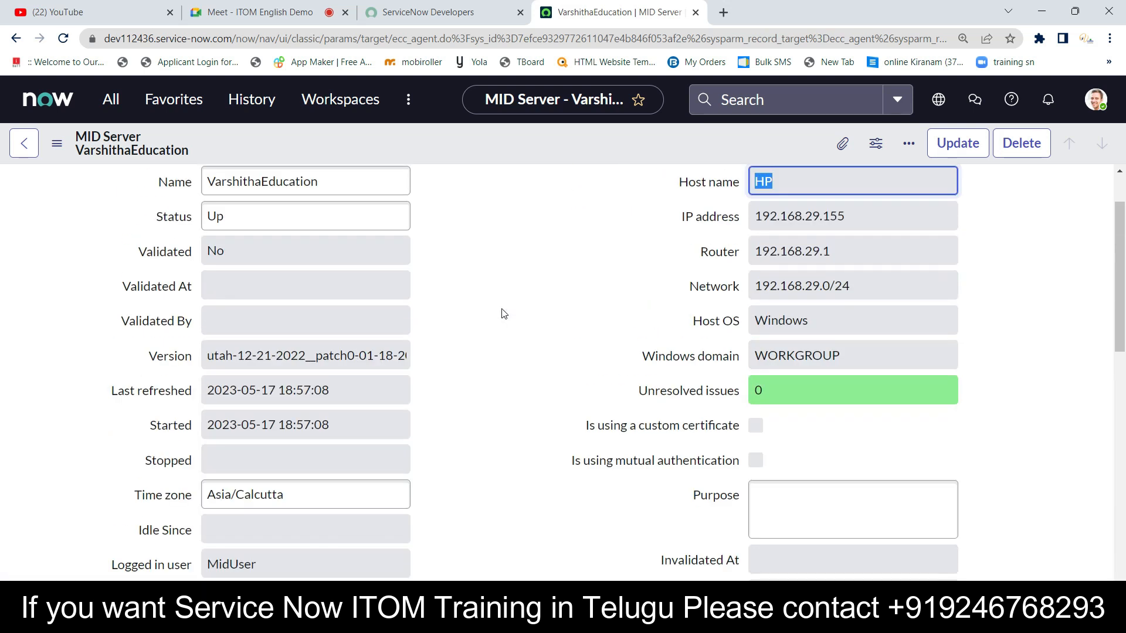
scroll(503, 314, up, 2)
Check the IP address and start the Validate related link for this MID server.
click(860, 288)
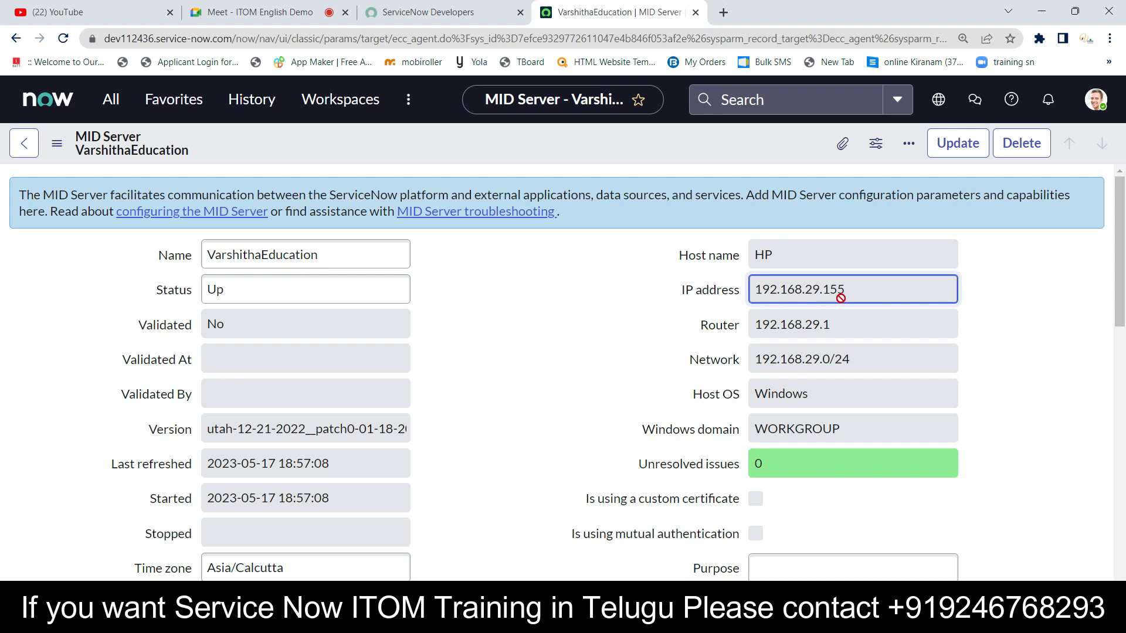
scroll(615, 324, down, 5)
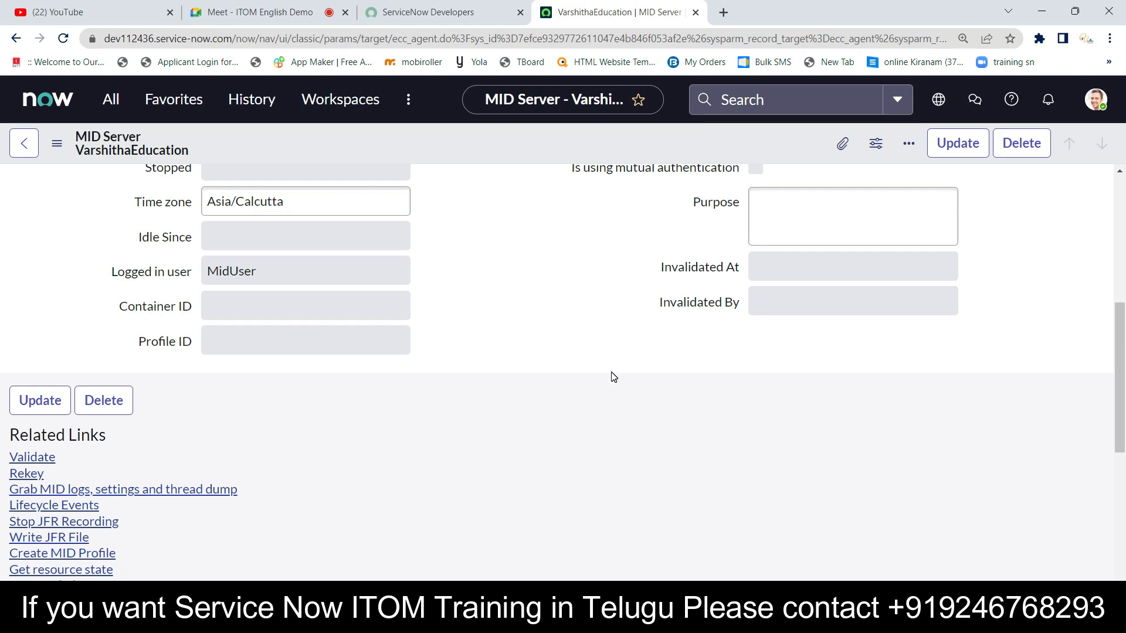
scroll(550, 326, down, 3)
scroll(552, 327, up, 6)
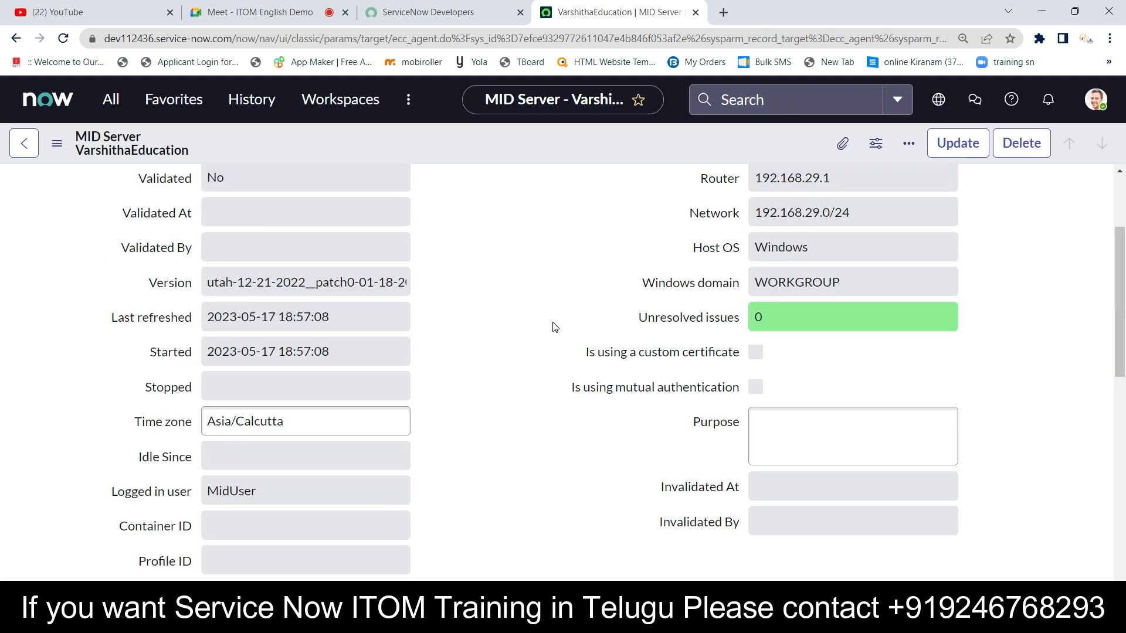
scroll(555, 326, up, 3)
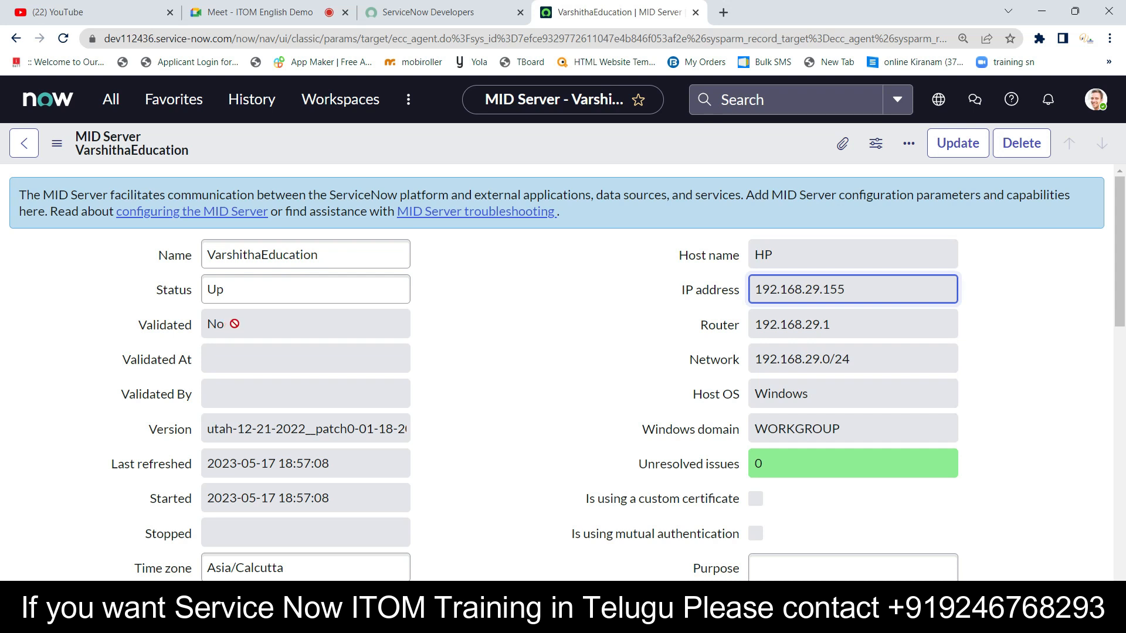
scroll(286, 341, down, 5)
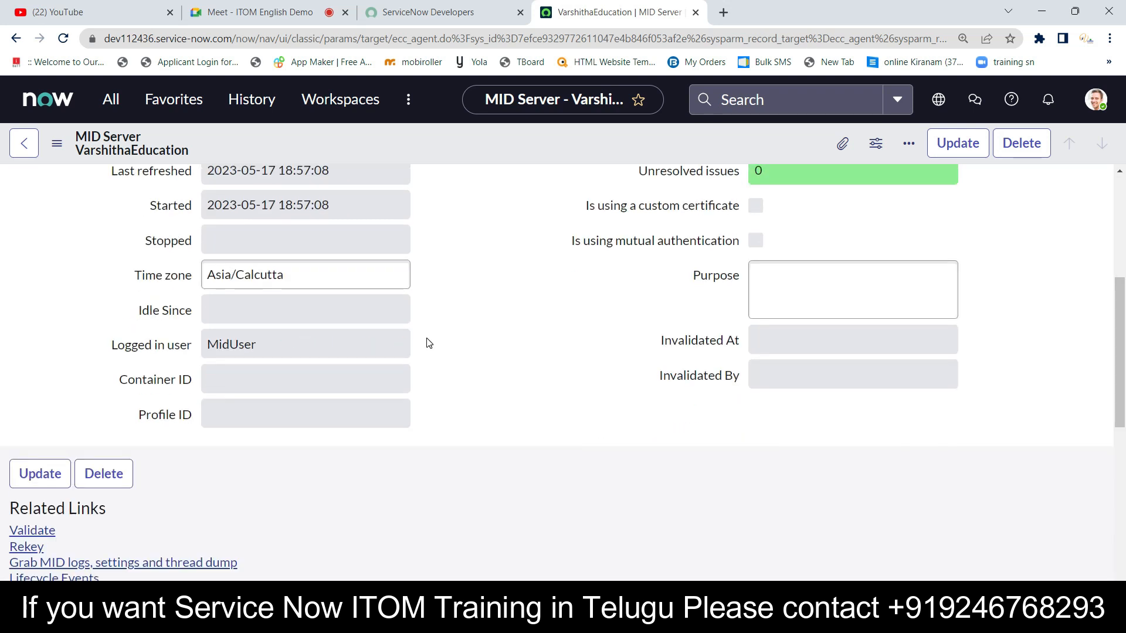
scroll(420, 343, down, 1)
scroll(420, 343, down, 2)
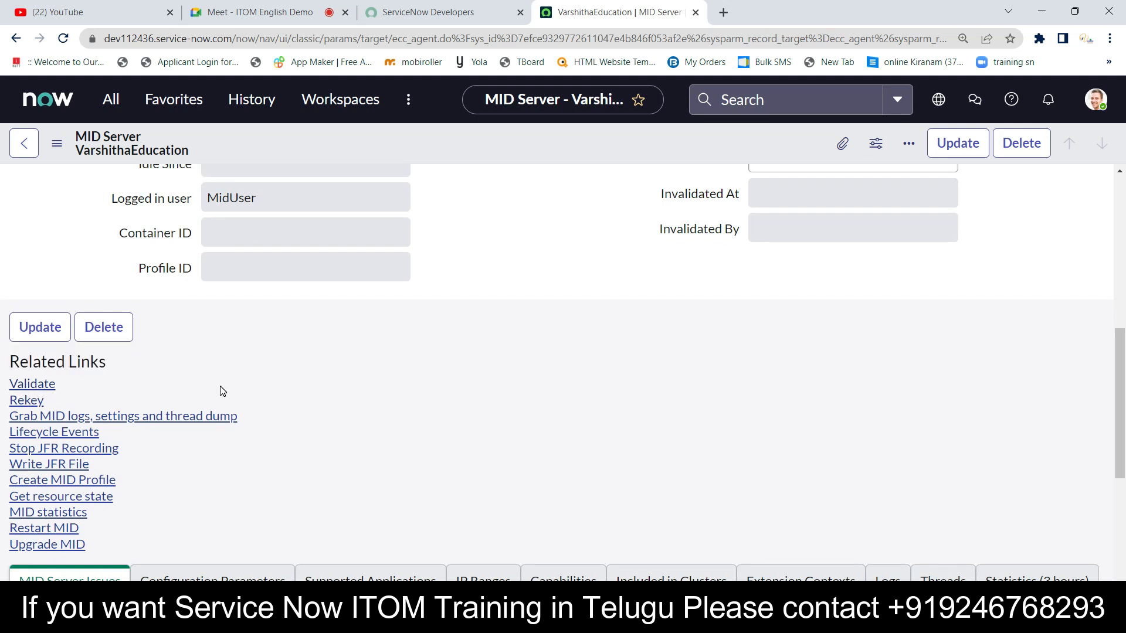
click(46, 389)
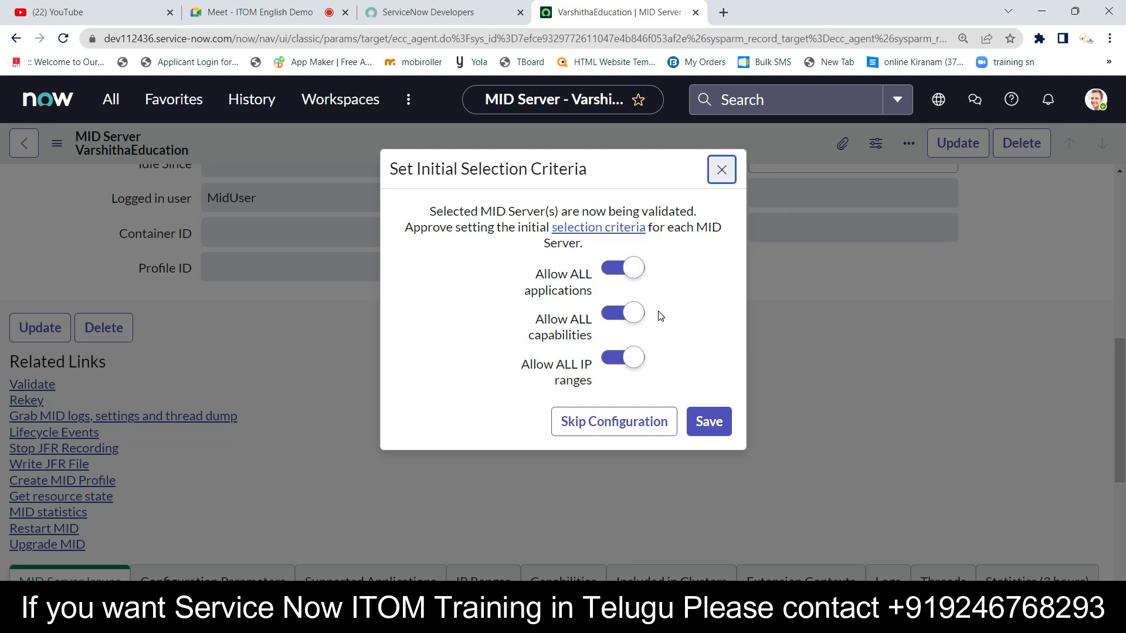
Keep Allow ALL on for applications, capabilities and IP ranges, then save the selection criteria.
click(618, 275)
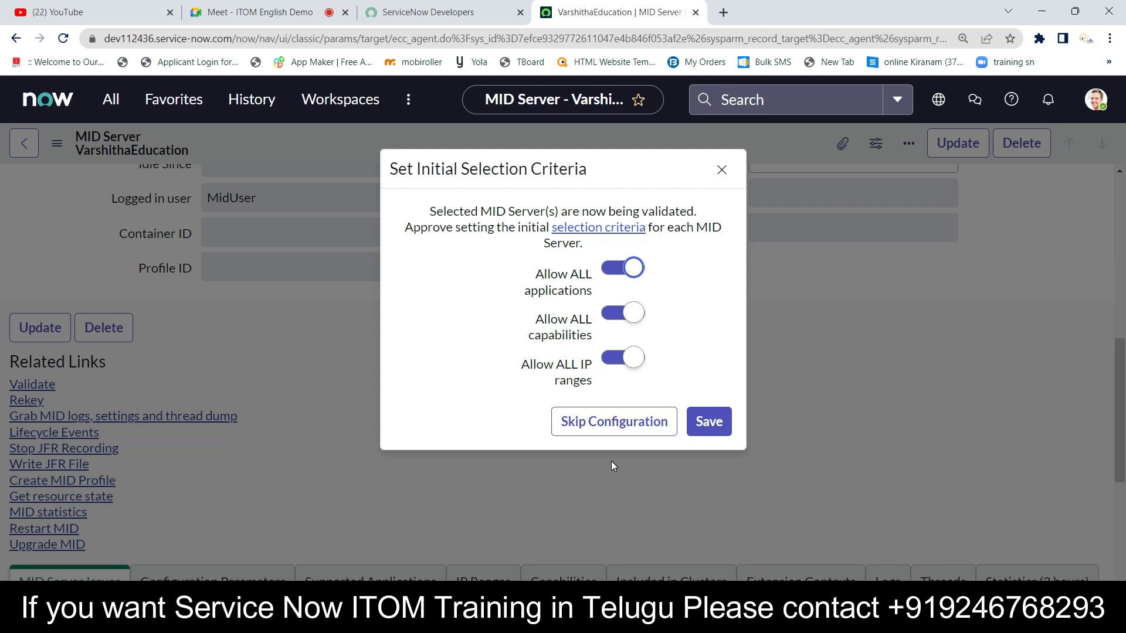
click(710, 422)
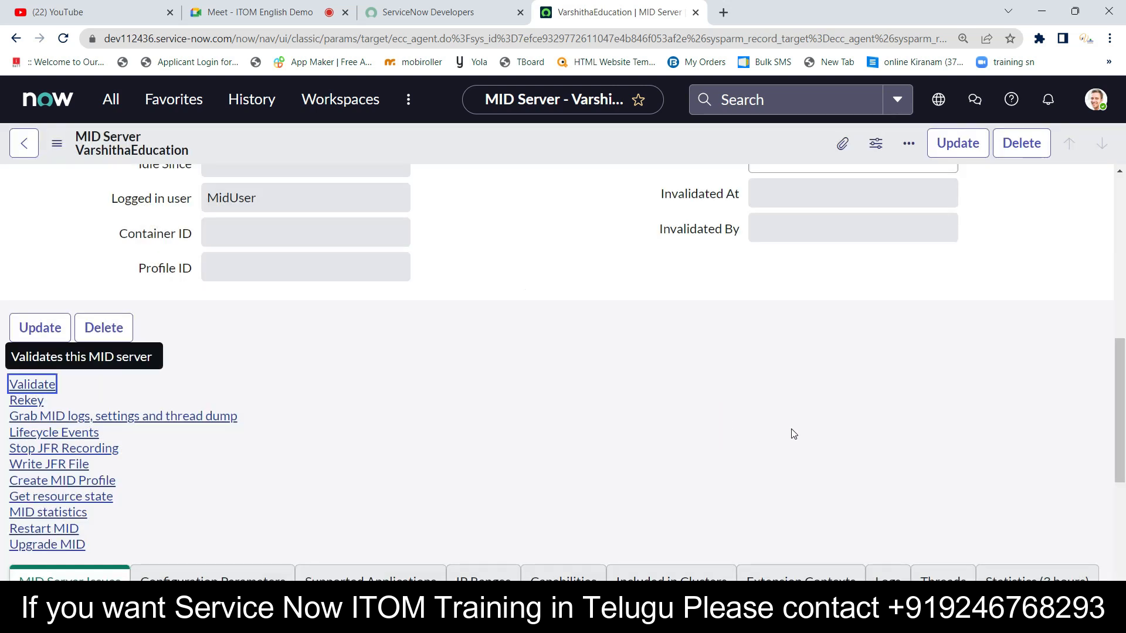
Reload the VarshithaEducation record, closing the Enable Analytics dialog and version-mismatch banner.
scroll(615, 352, up, 6)
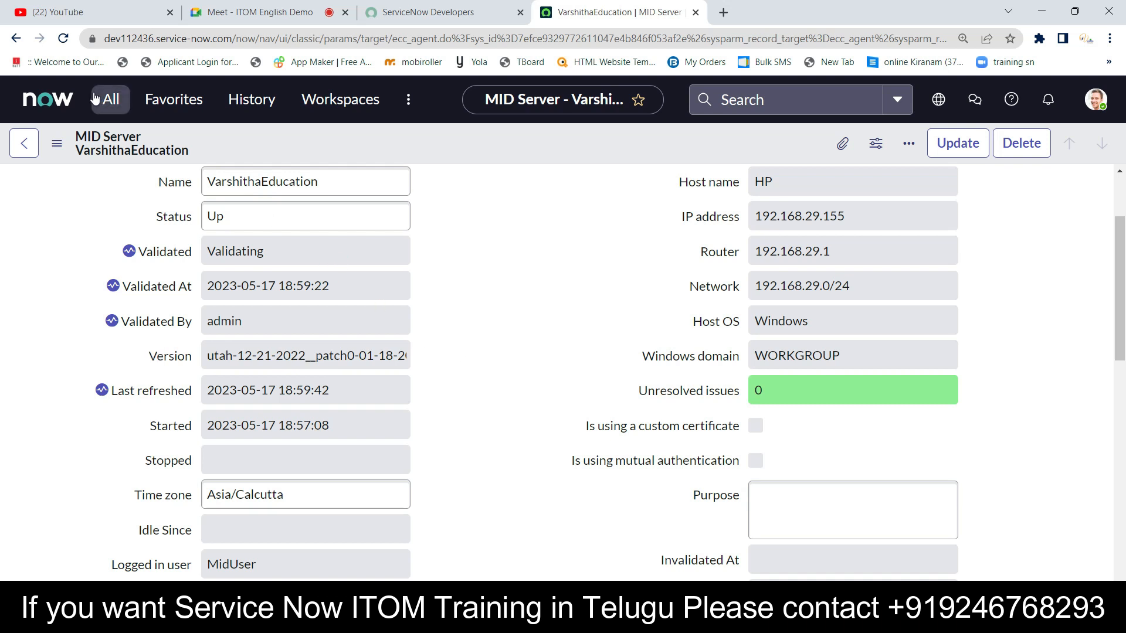
click(64, 40)
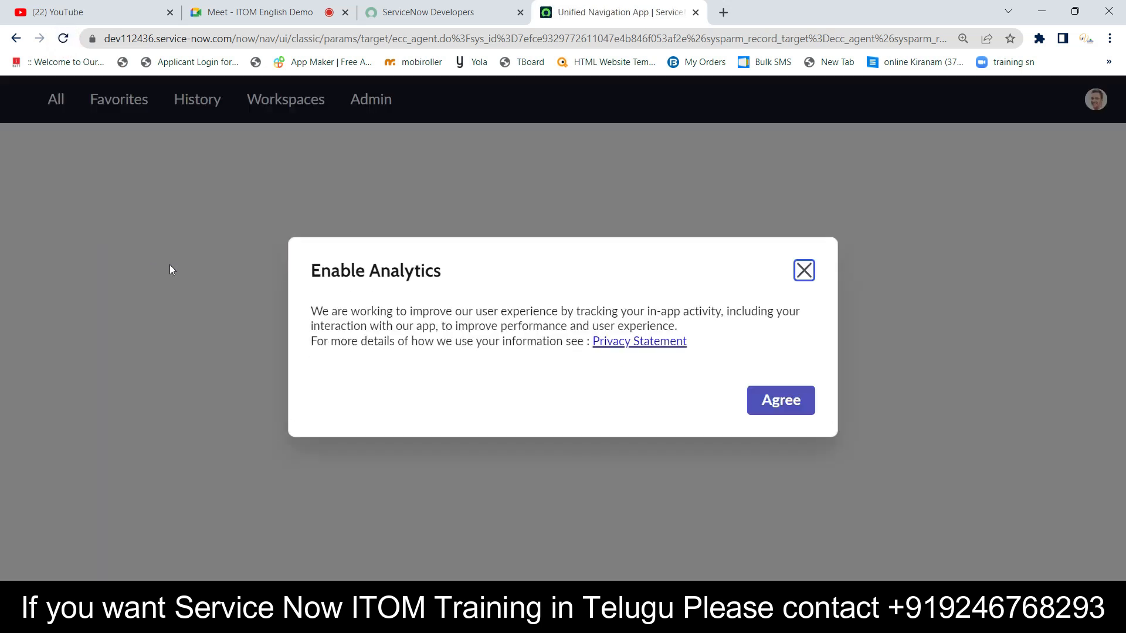
click(803, 270)
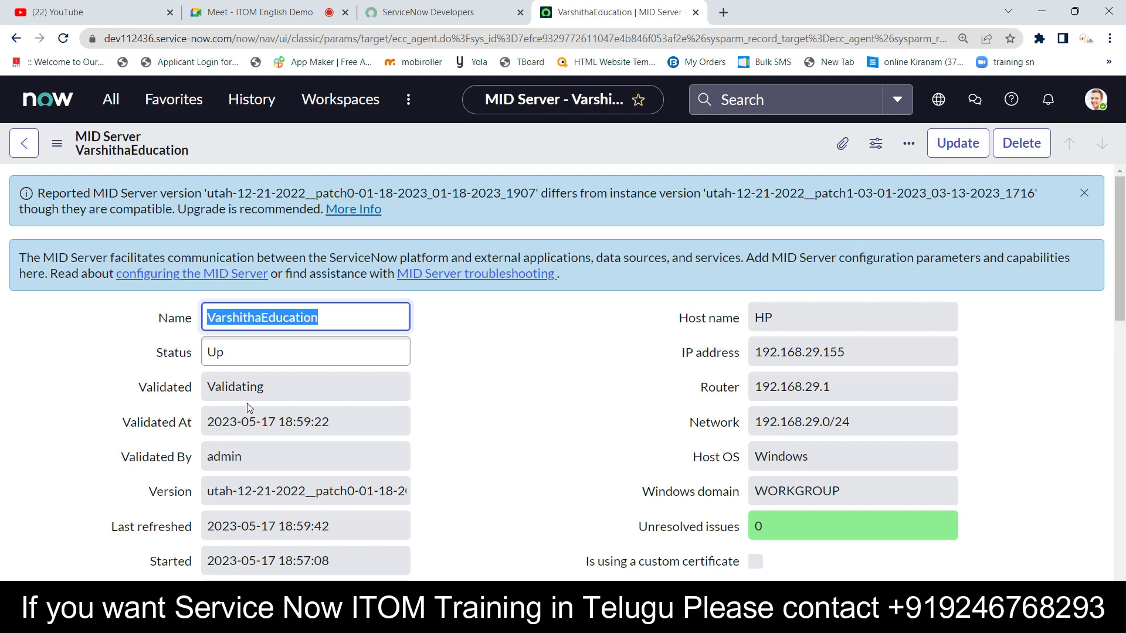
click(1084, 193)
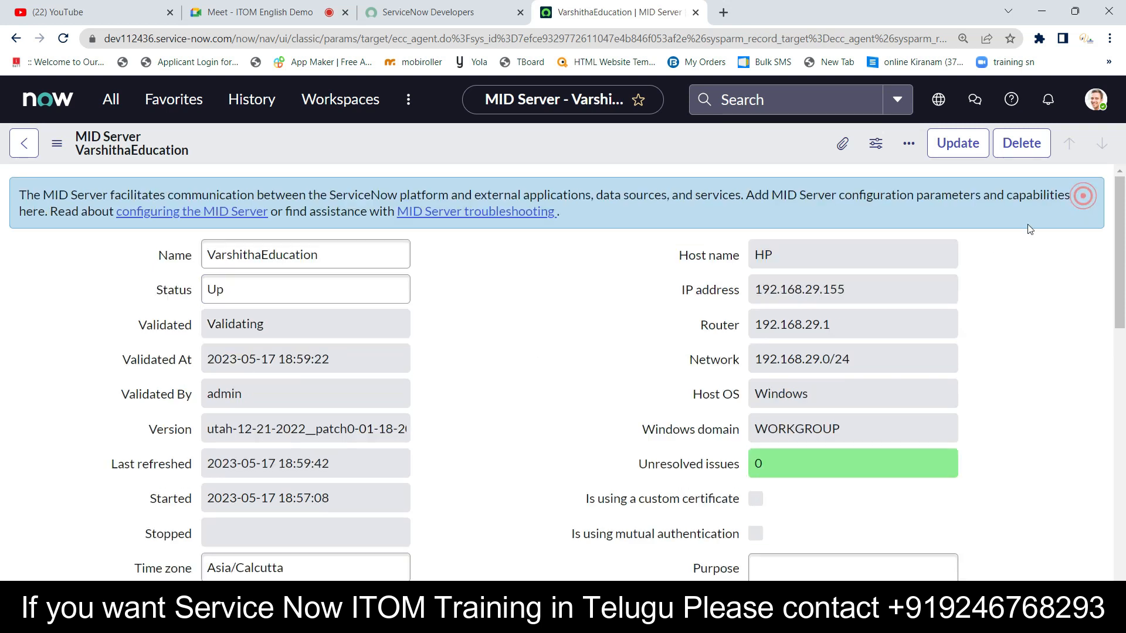
Open the Threads (89) related list and scroll through its threads.
scroll(493, 362, down, 9)
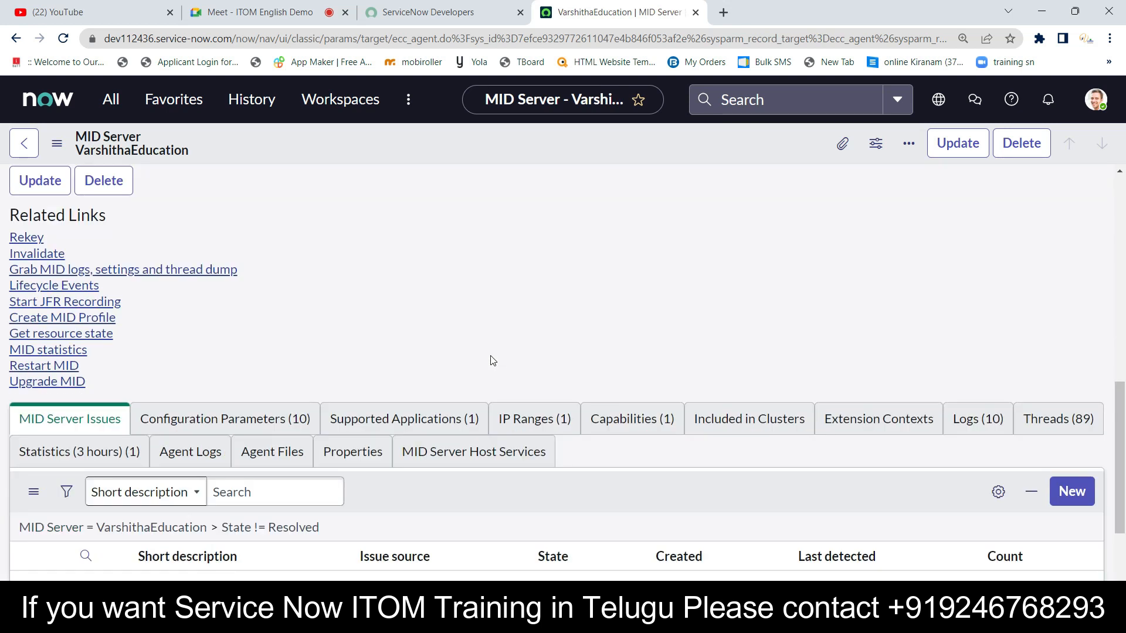
scroll(505, 385, down, 3)
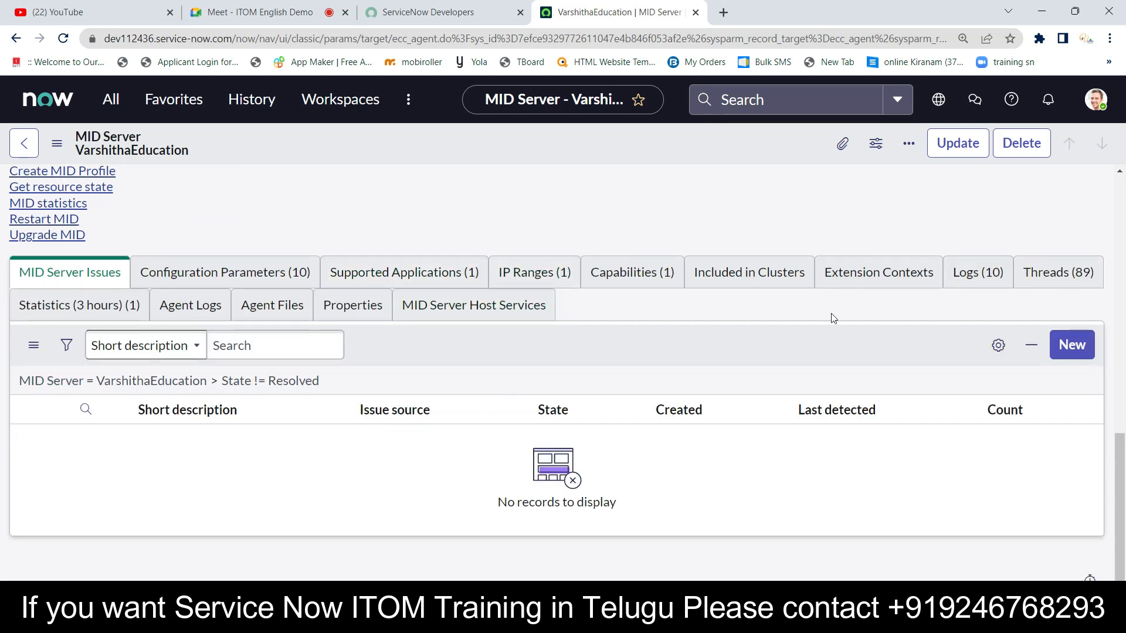
click(1038, 283)
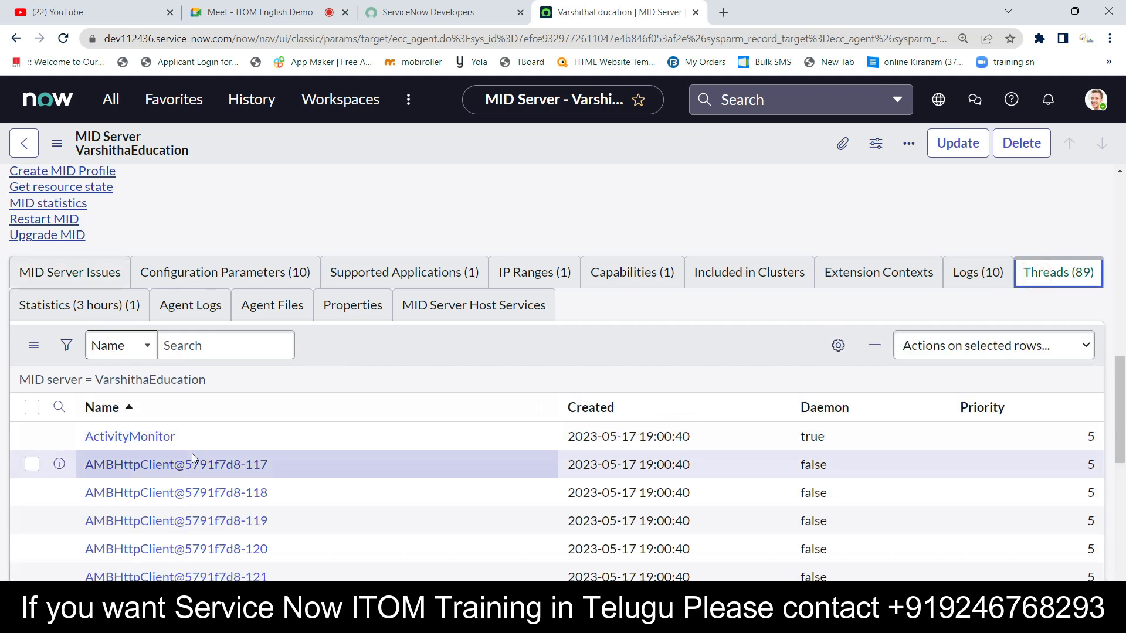
scroll(191, 453, down, 4)
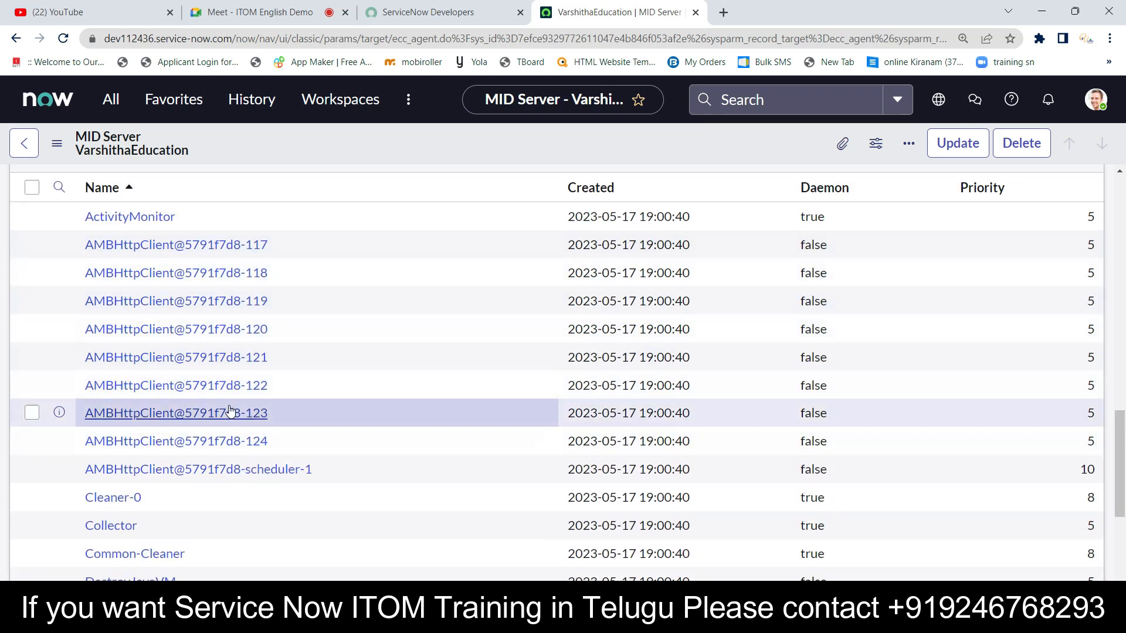
scroll(246, 403, down, 5)
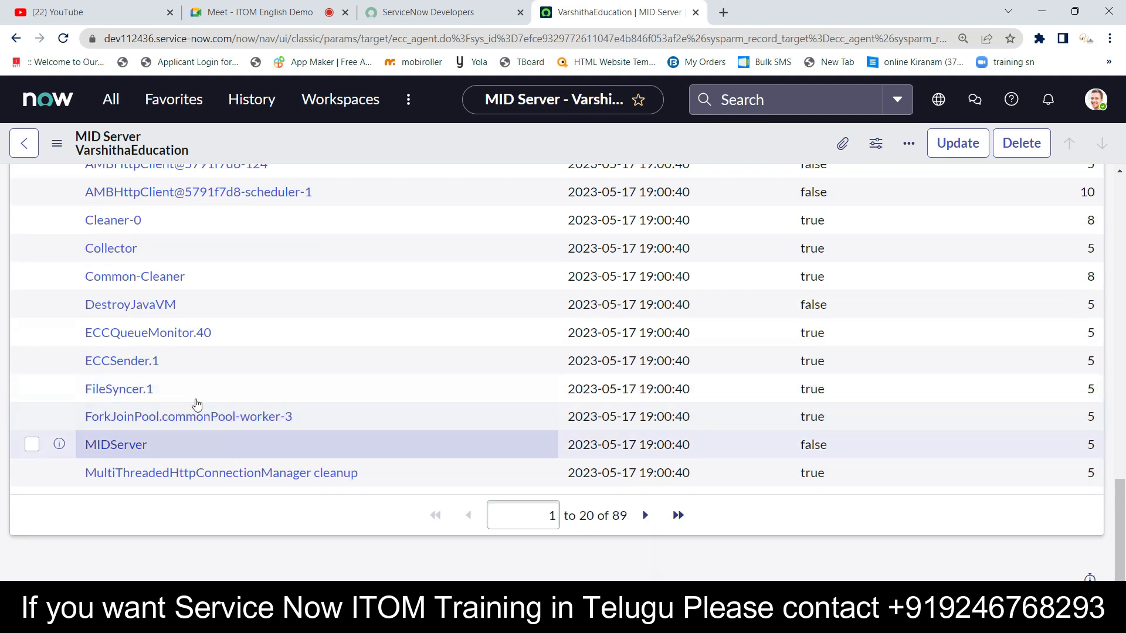
scroll(145, 330, up, 6)
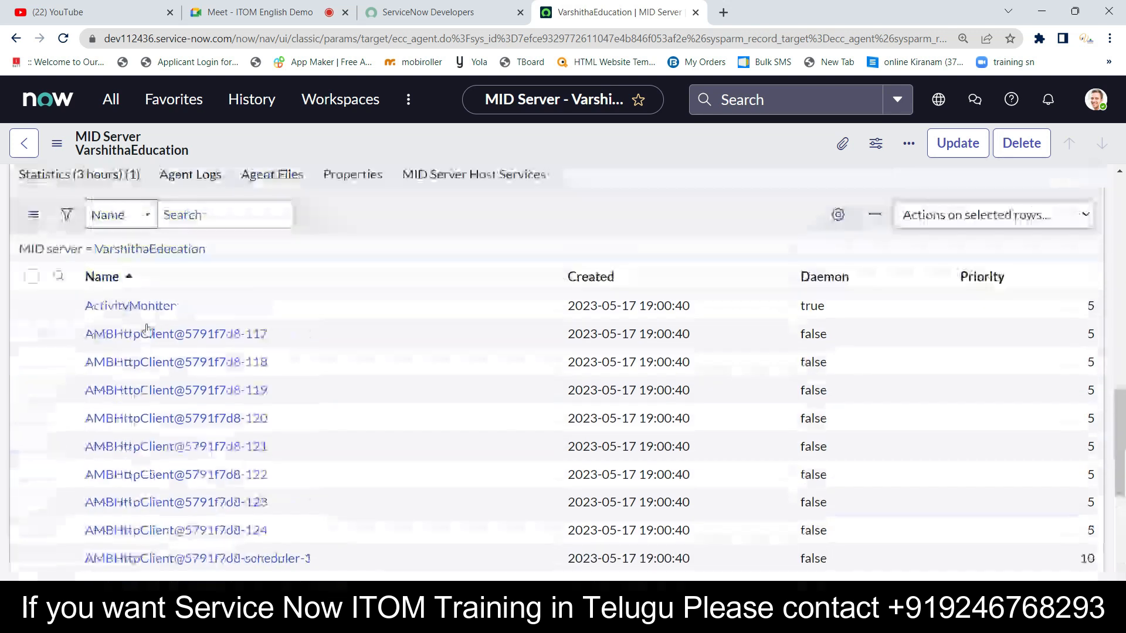
scroll(145, 330, up, 7)
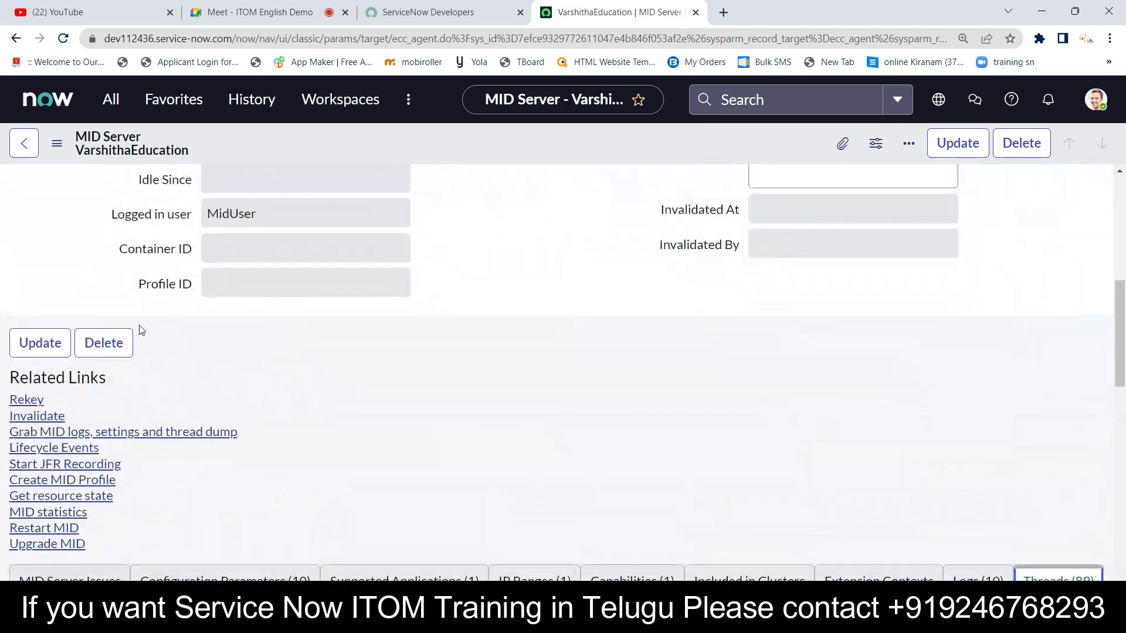
Go up to the MID Server folder in File Explorer, then bring ServiceNow back.
click(1041, 12)
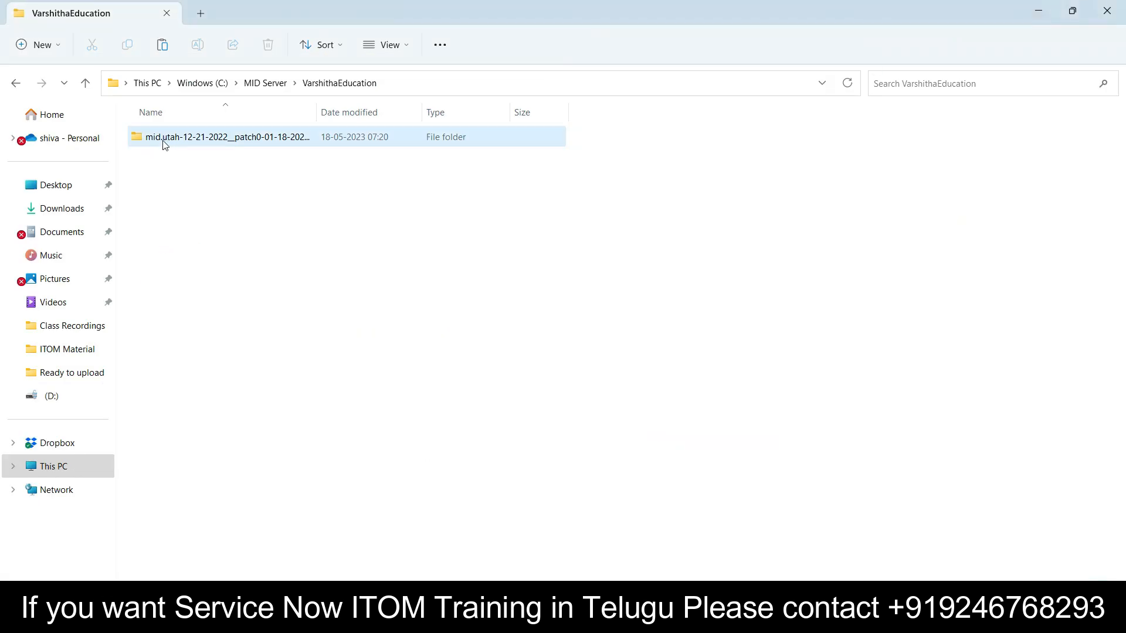
click(86, 83)
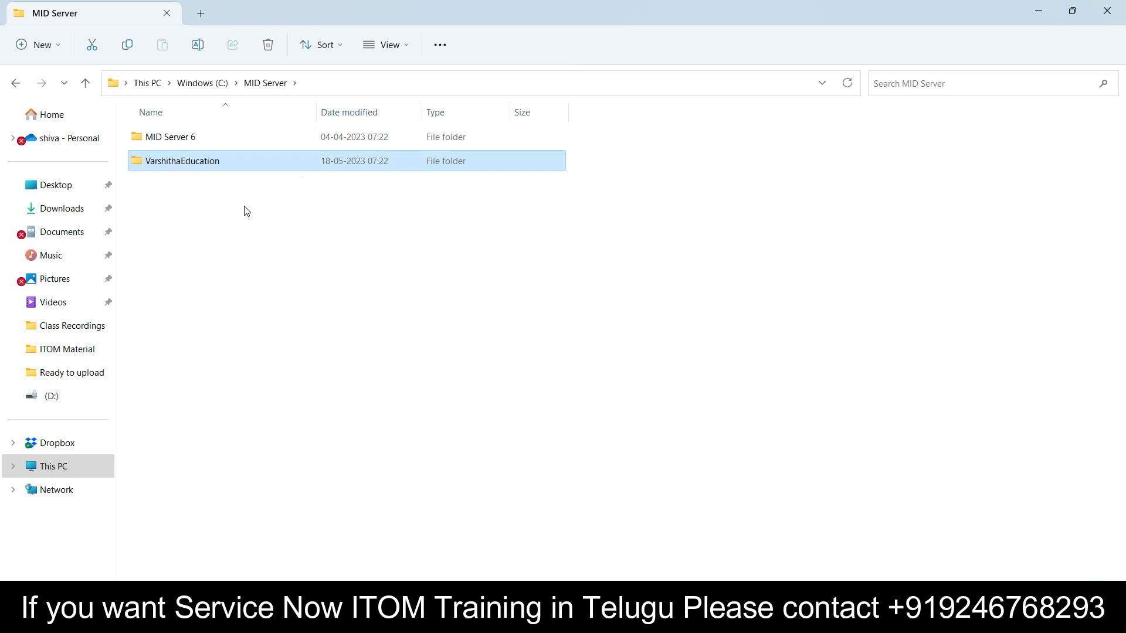
mouse_move(647, 619)
click(647, 531)
Reload the MID server record, closing the Enable Analytics dialog and version-mismatch banner.
scroll(740, 378, down, 2)
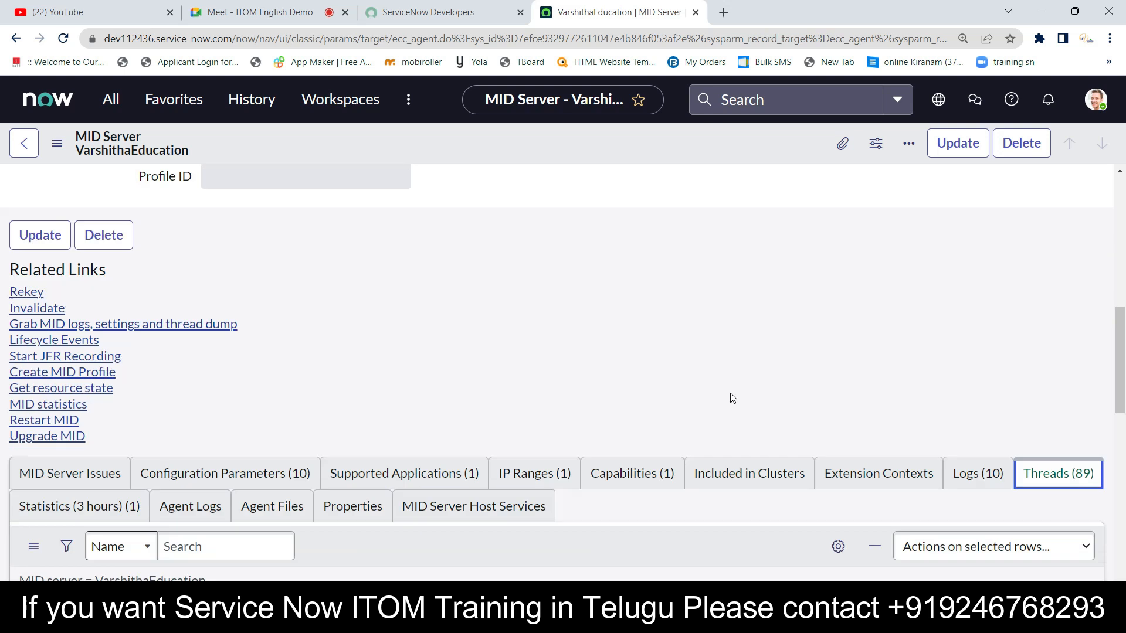
scroll(733, 399, down, 3)
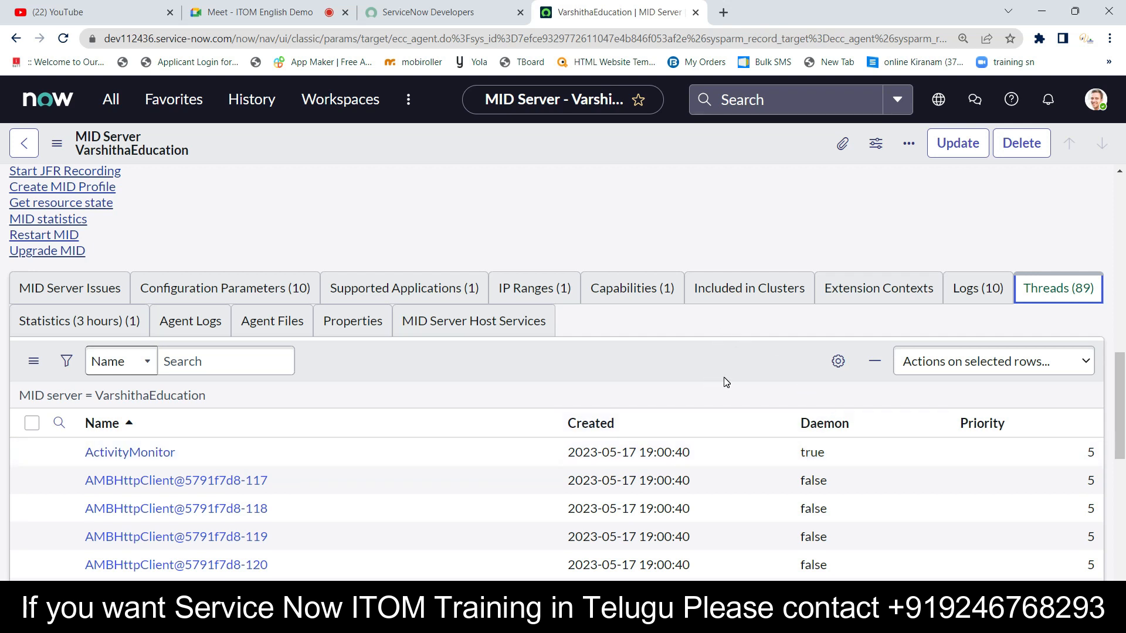
scroll(671, 435, up, 5)
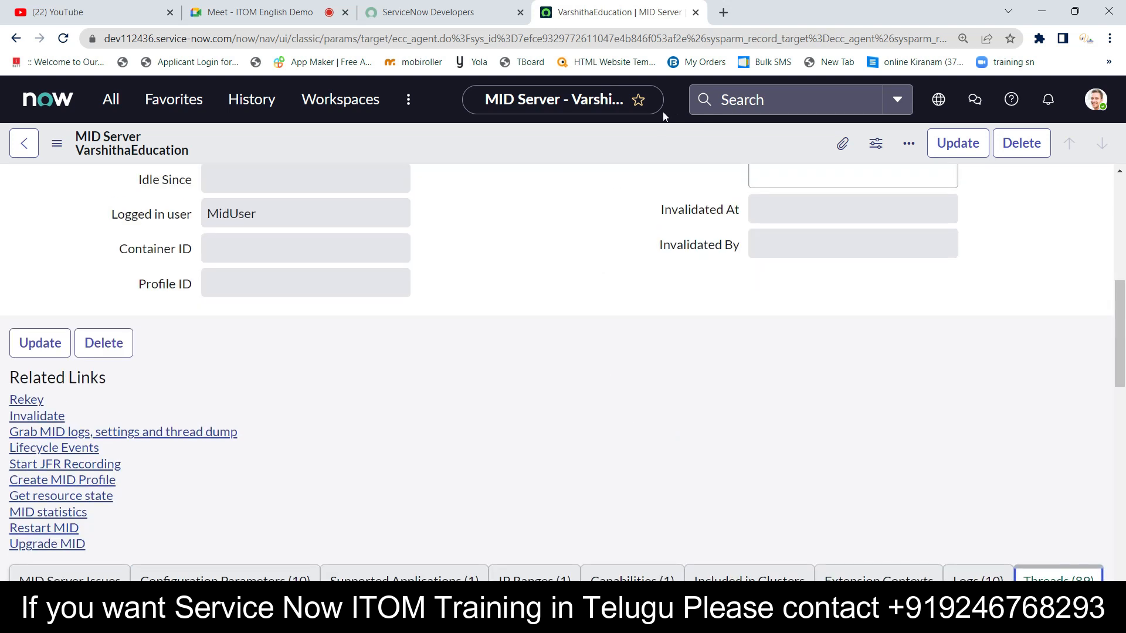
scroll(390, 341, up, 7)
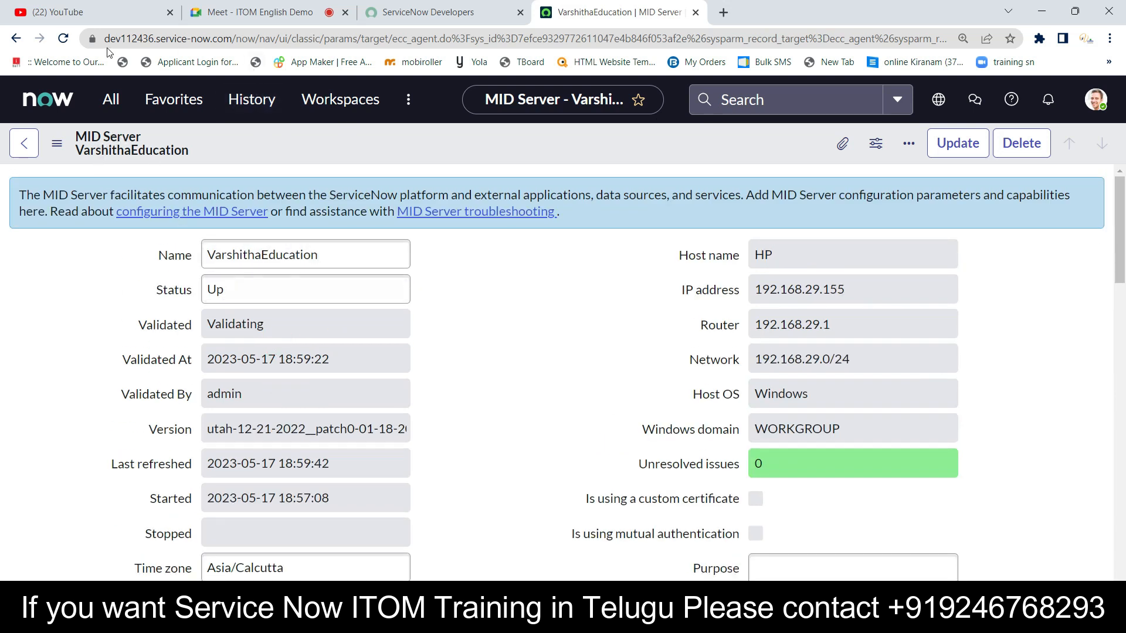
click(64, 41)
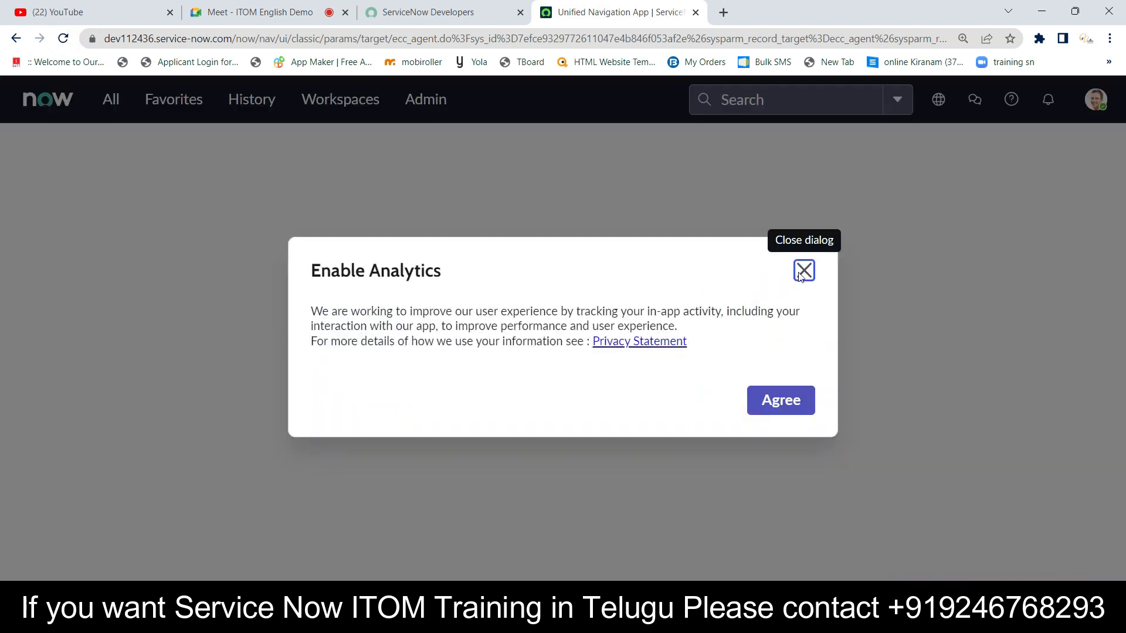
click(802, 273)
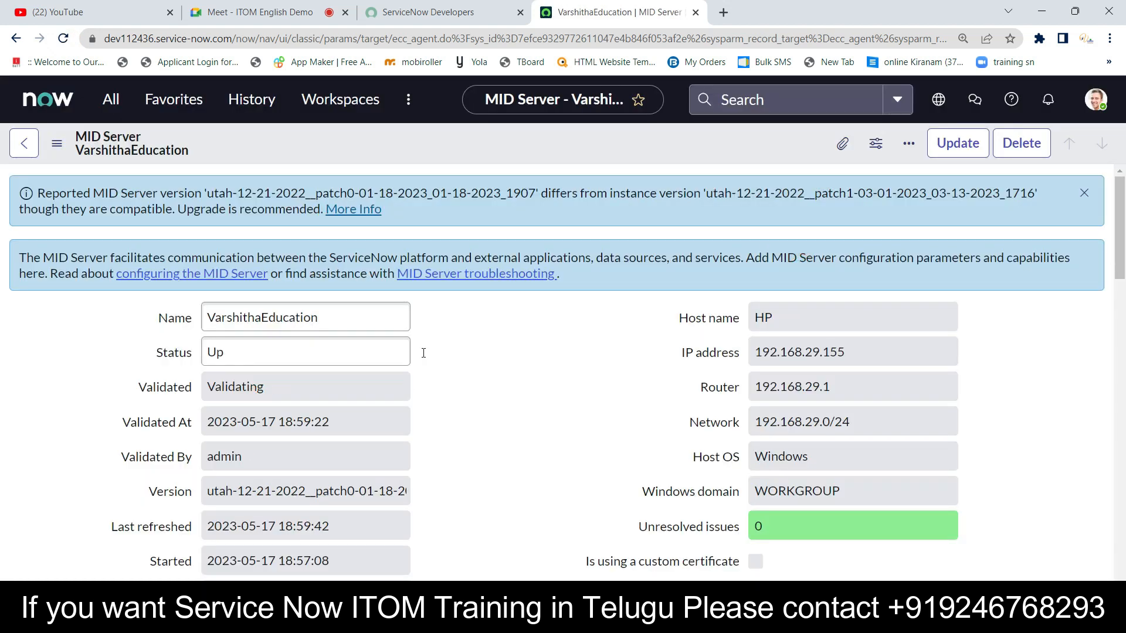
click(1083, 193)
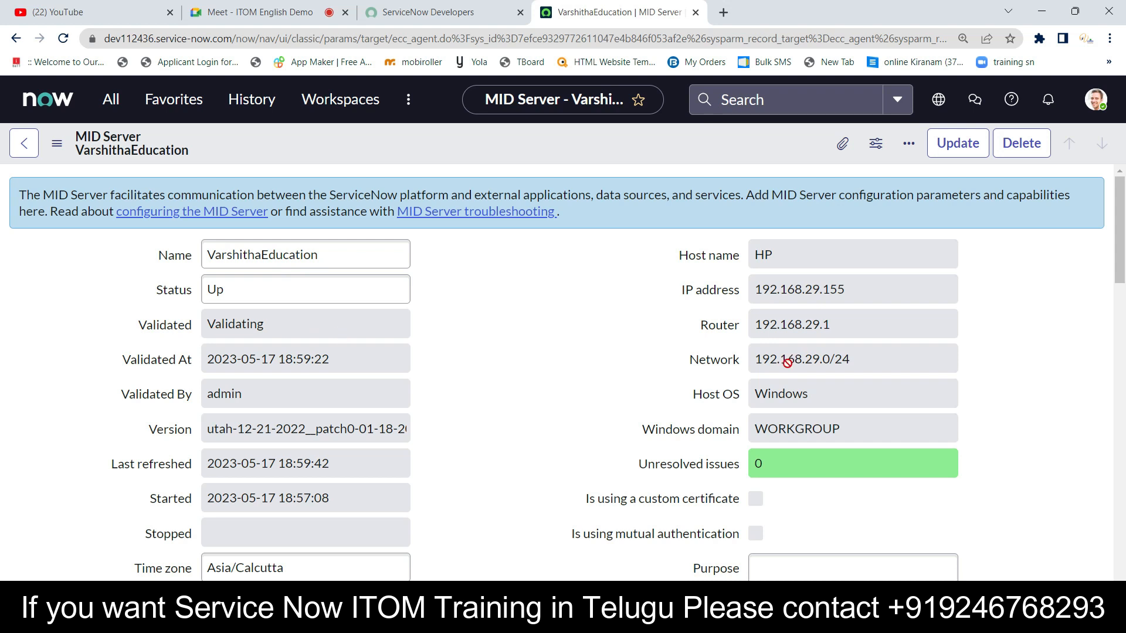
Review the record: Validated By admin, MID user logged in, 0 unresolved issues.
scroll(673, 397, down, 5)
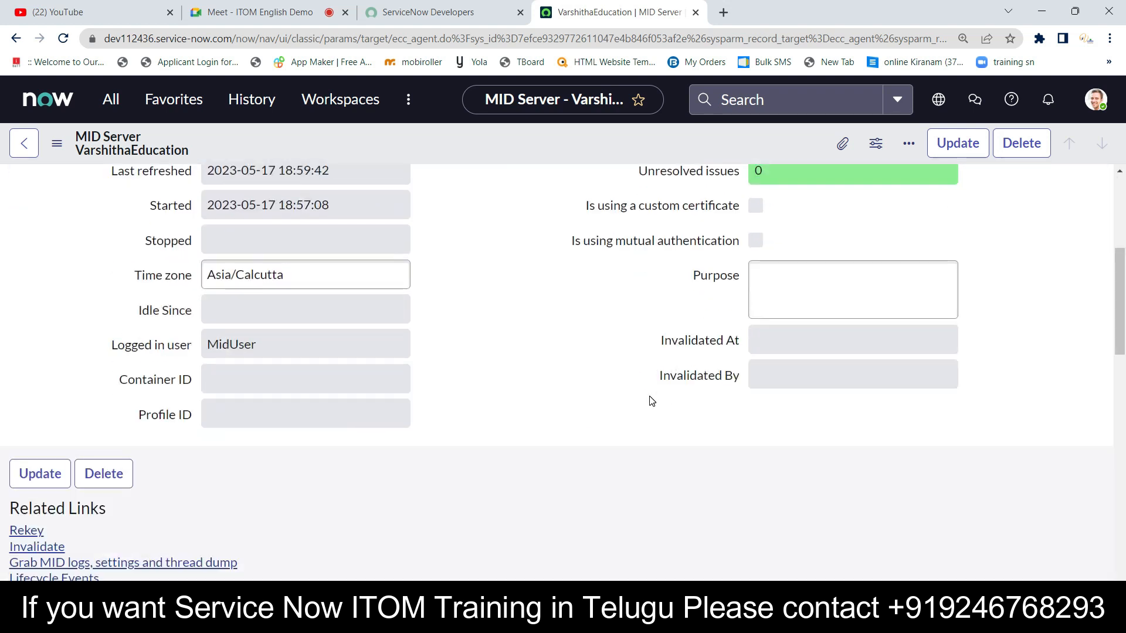
scroll(606, 382, up, 4)
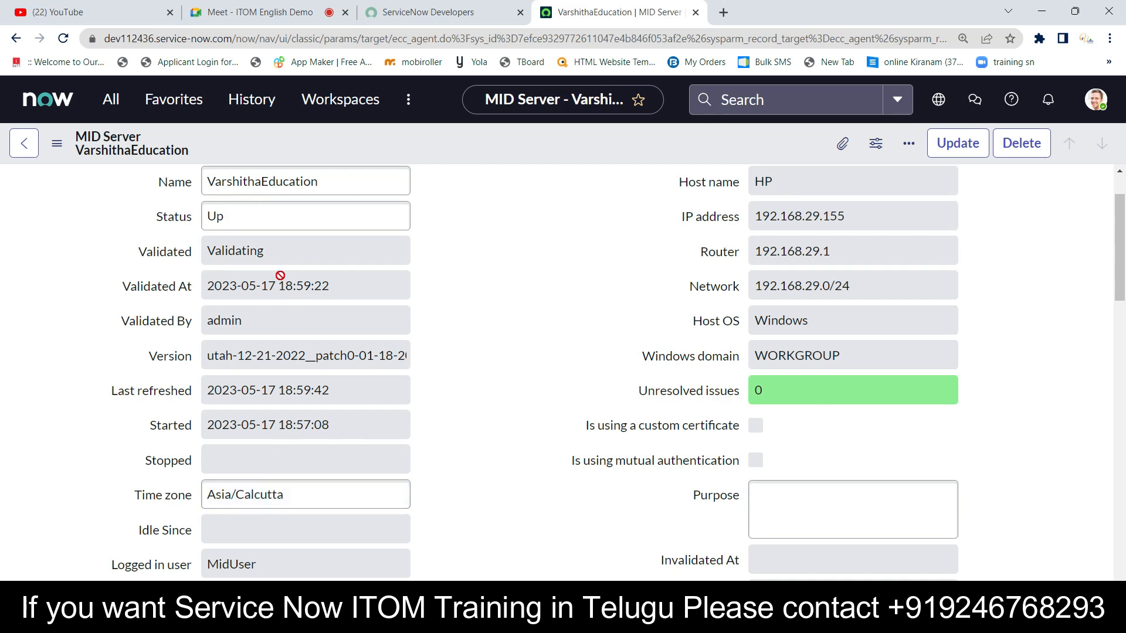
mouse_move(280, 276)
scroll(326, 337, down, 10)
scroll(502, 329, up, 5)
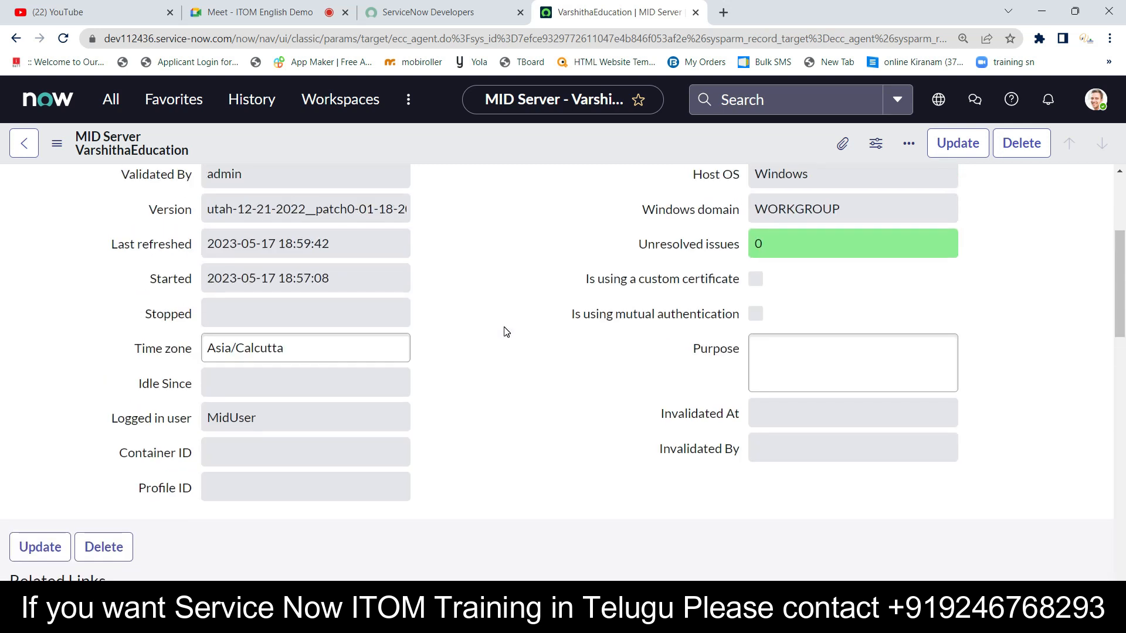